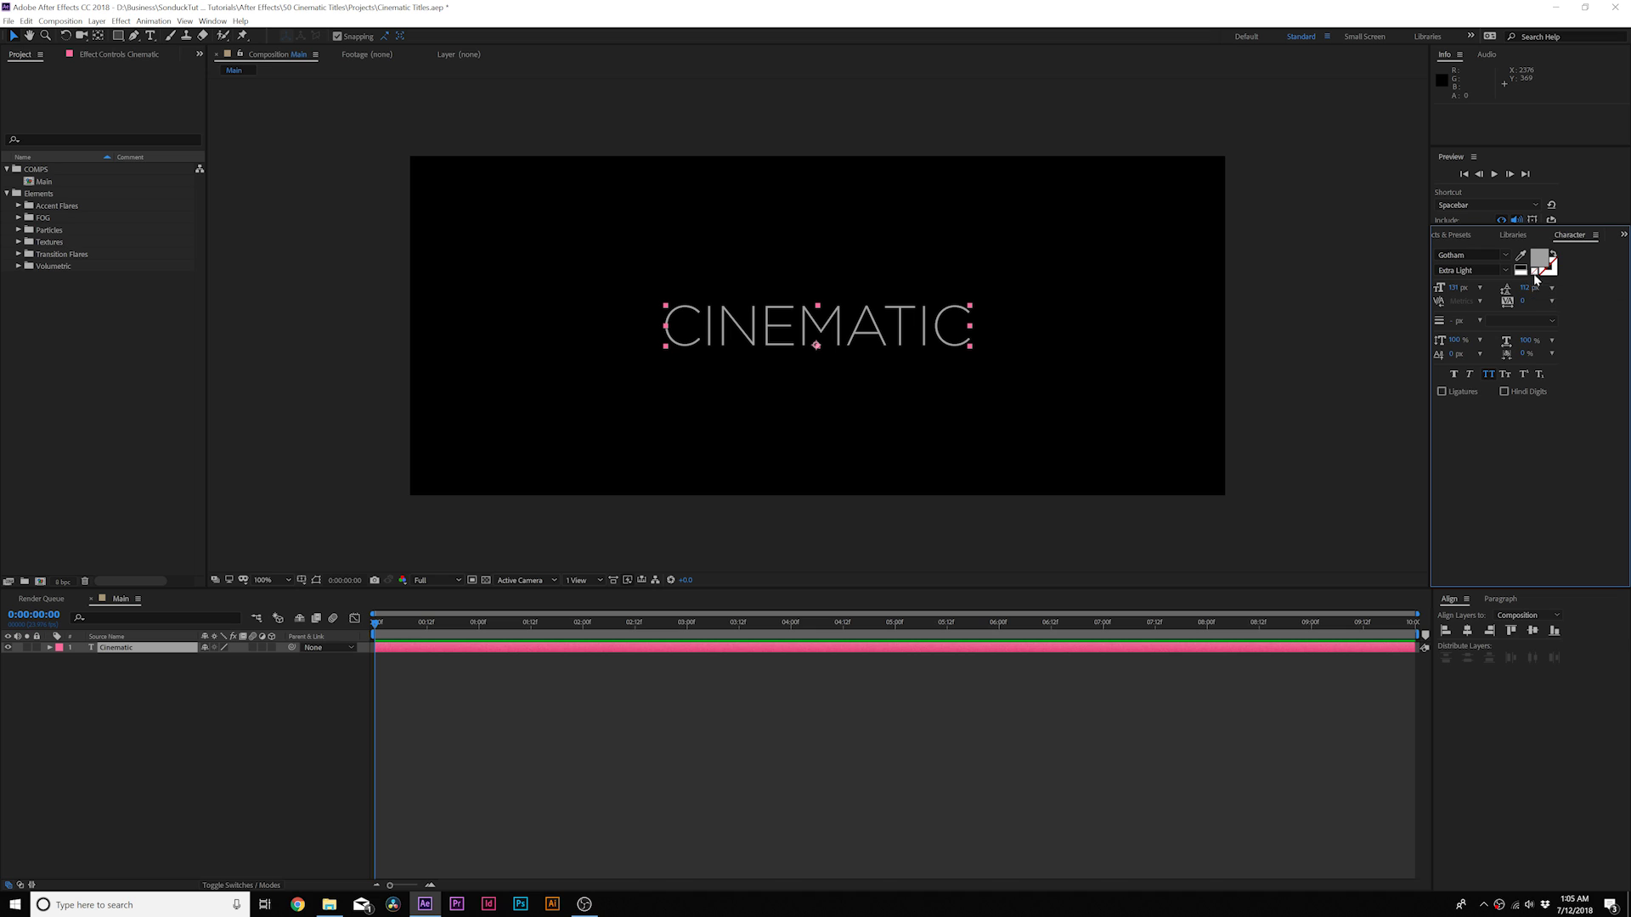
Set the fill colour of the CINEMATIC title text to grey A2A2A2
key("Escape")
left_click(1542, 257)
left_click_drag(194, 197, 179, 250)
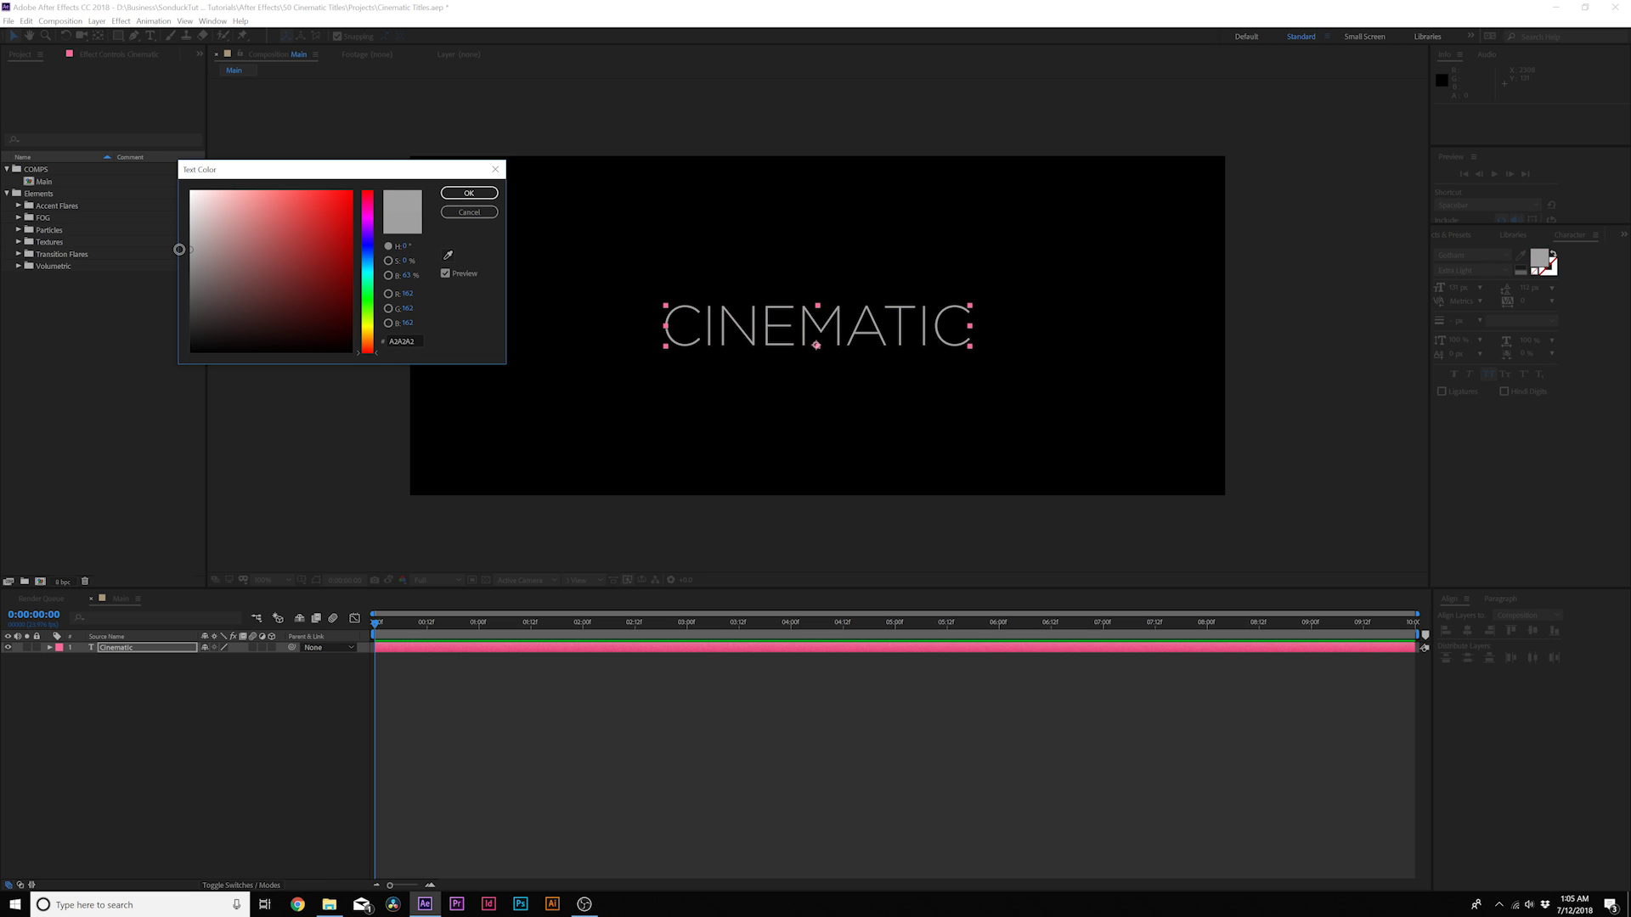
key("Return")
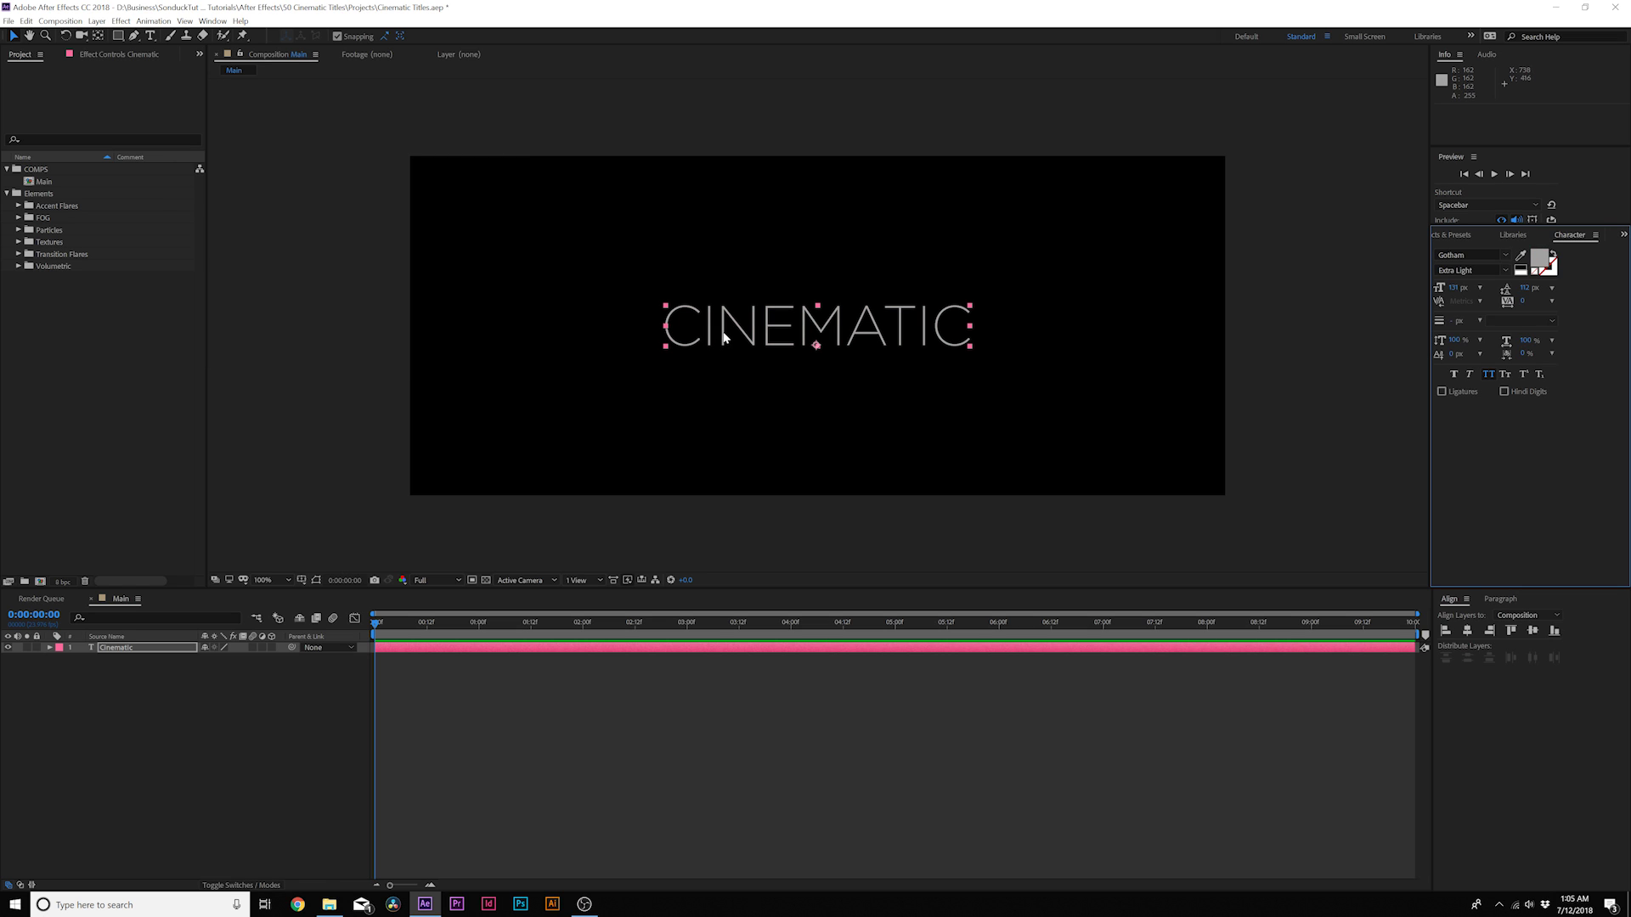
Pre-compose the Cinematic text layer into a new composition named Title Holder
left_click(122, 651)
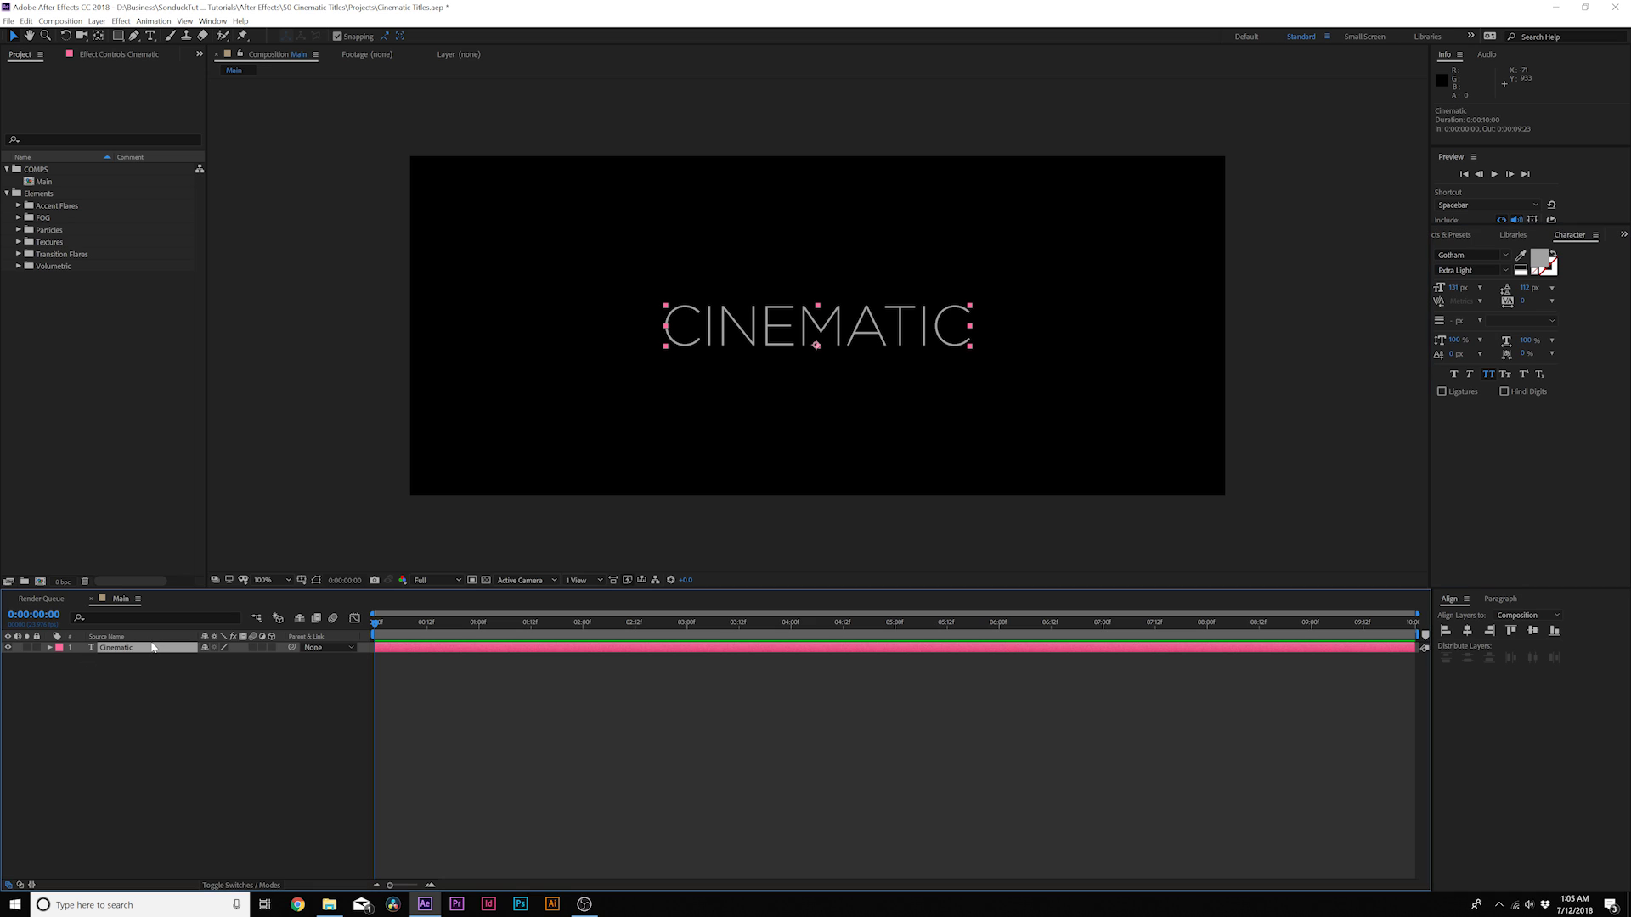
left_click(96, 21)
left_click(133, 425)
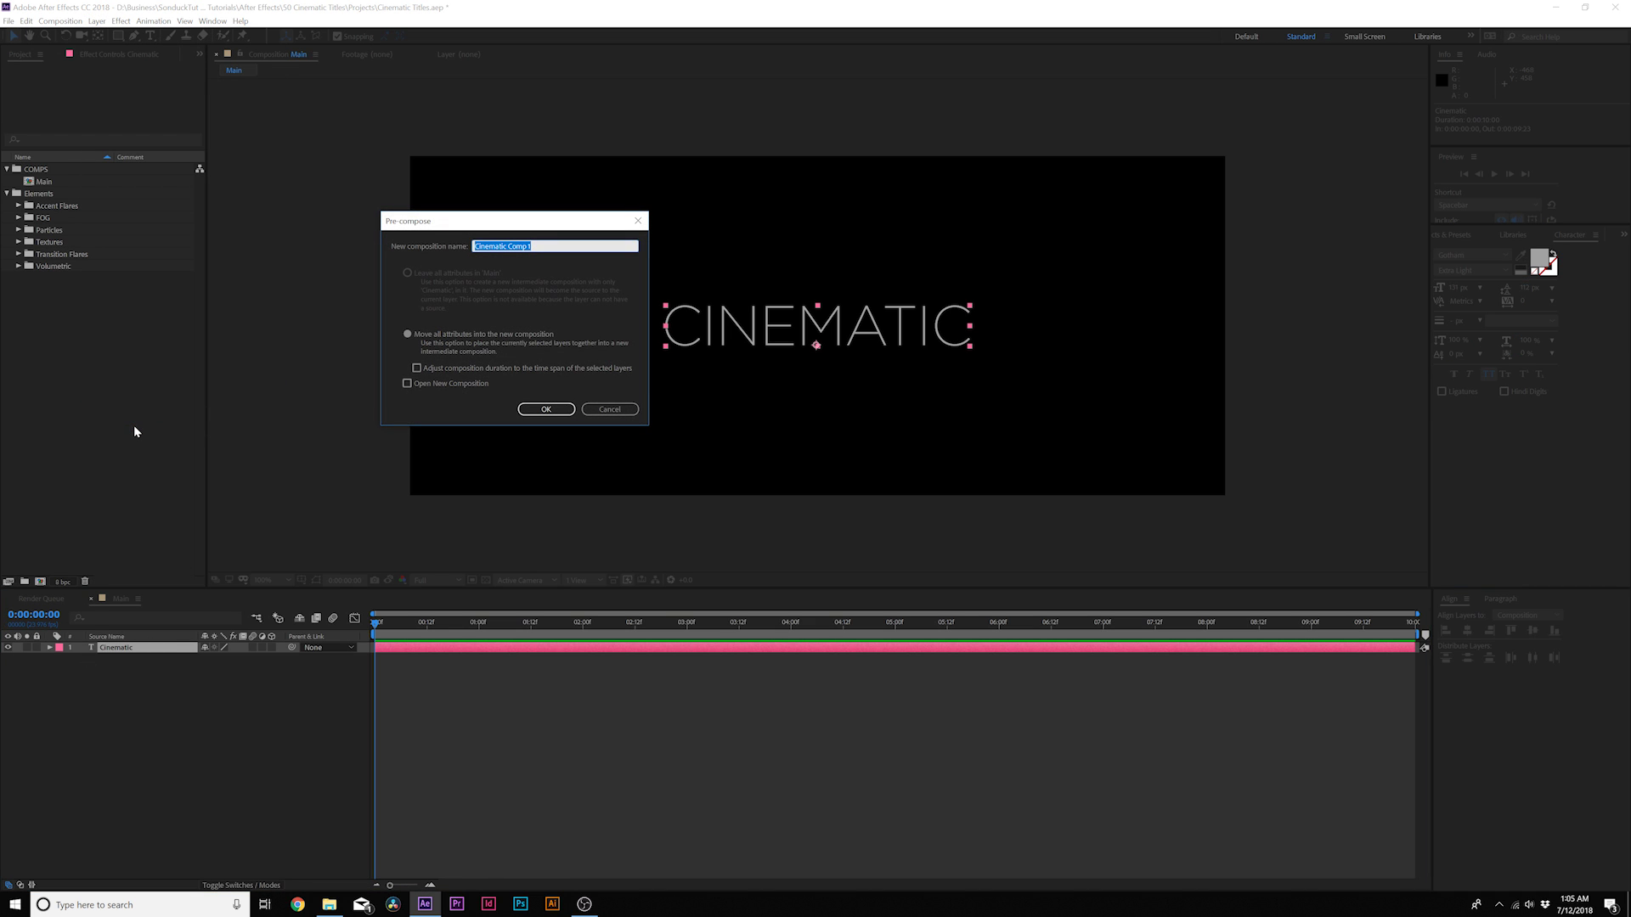
type("Title Holder")
key("Return")
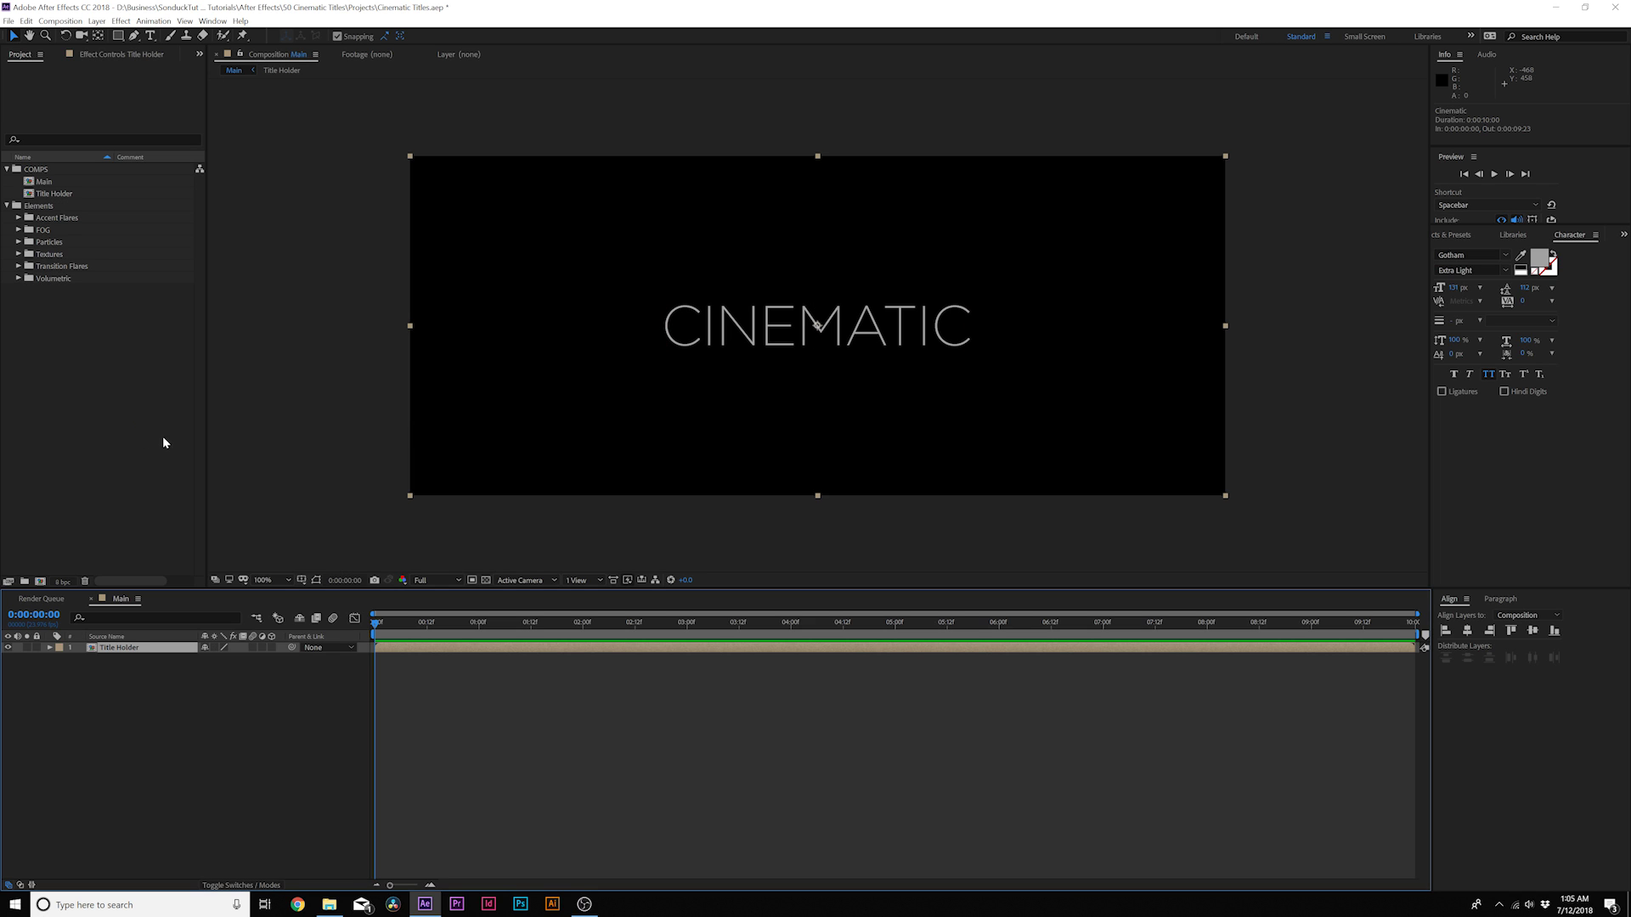
Create a new solid layer named Flare above the Title Holder layer
left_click(97, 20)
mouse_move(170, 35)
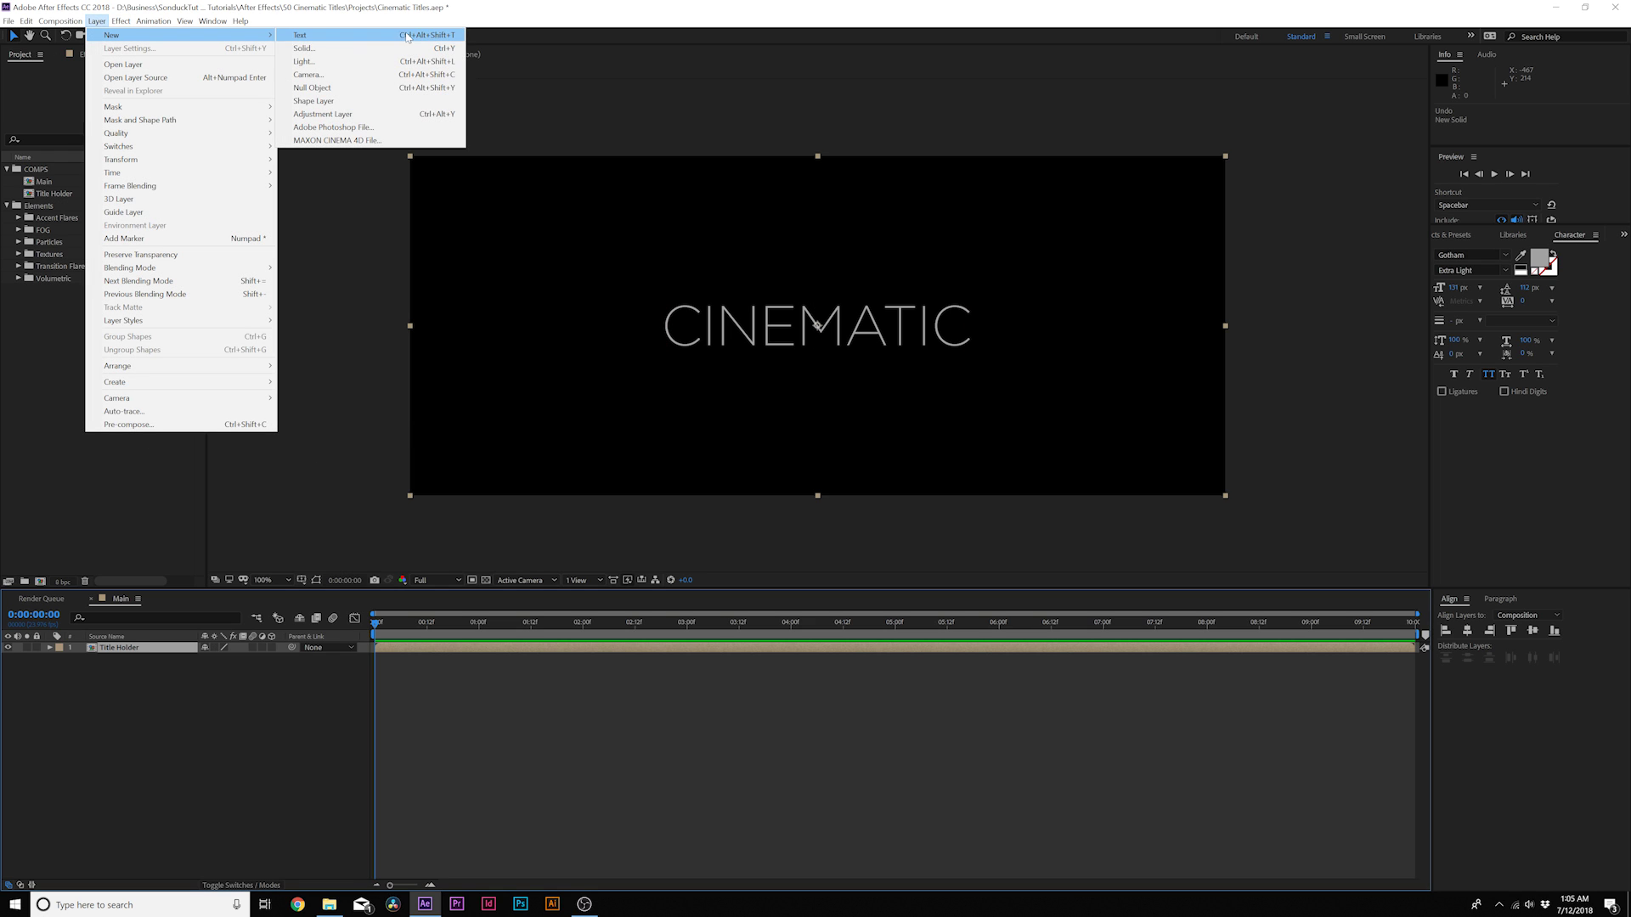
left_click(393, 49)
type("Flare")
key("Return")
Add a Lens Flare effect to the Flare solid and place its centre near the beginning of the title, level with the text
left_click(121, 21)
mouse_move(195, 183)
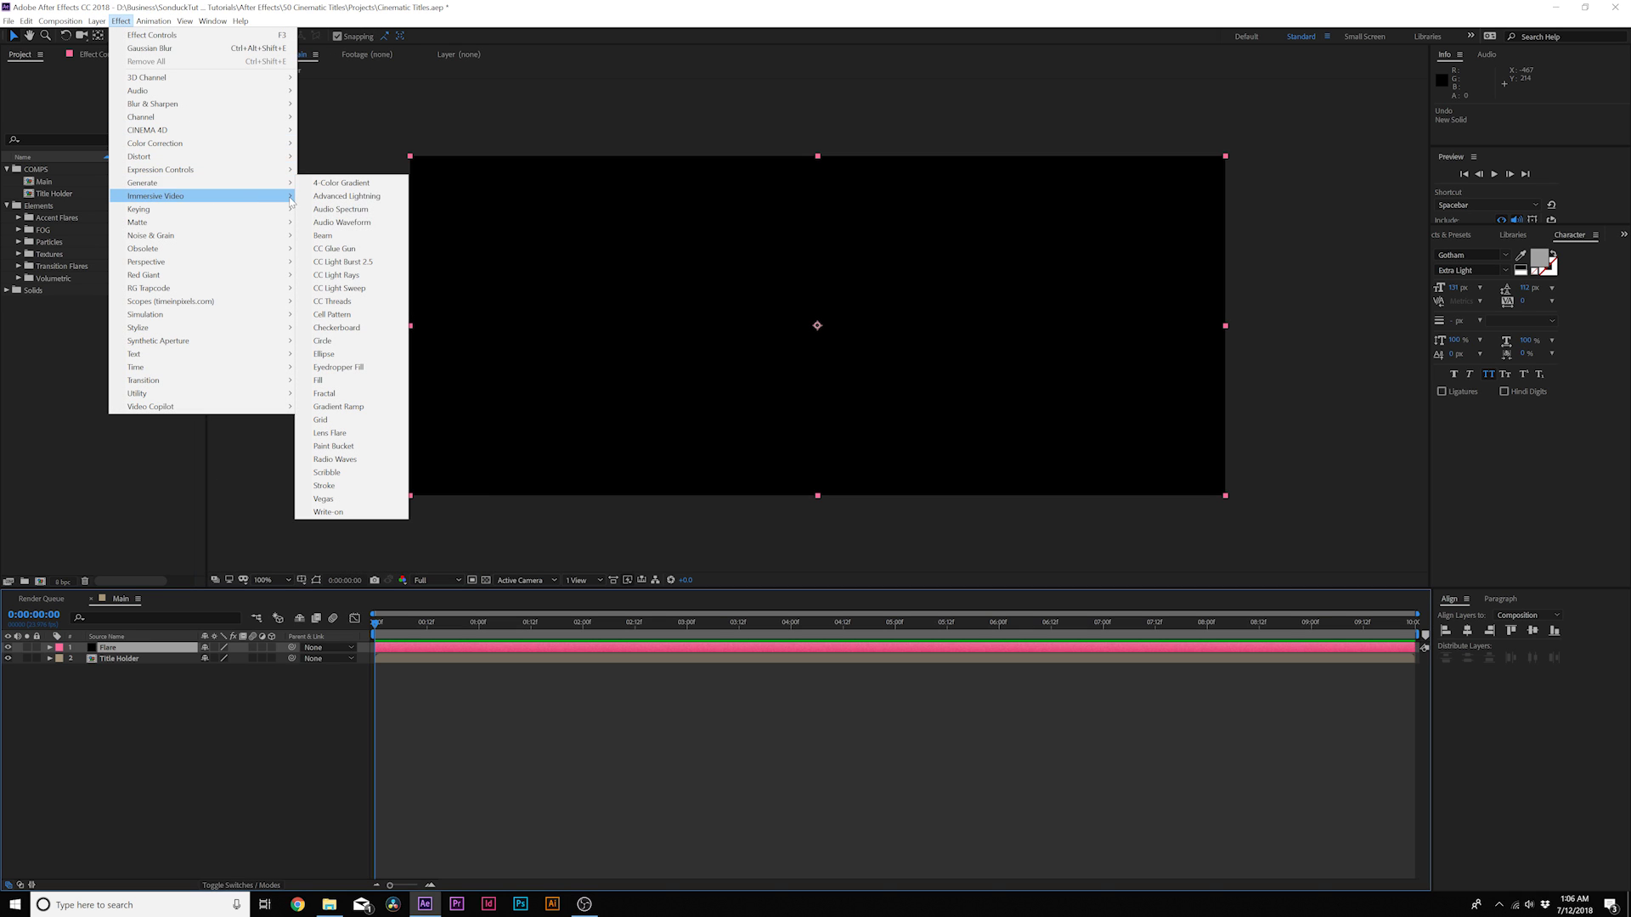
left_click(349, 434)
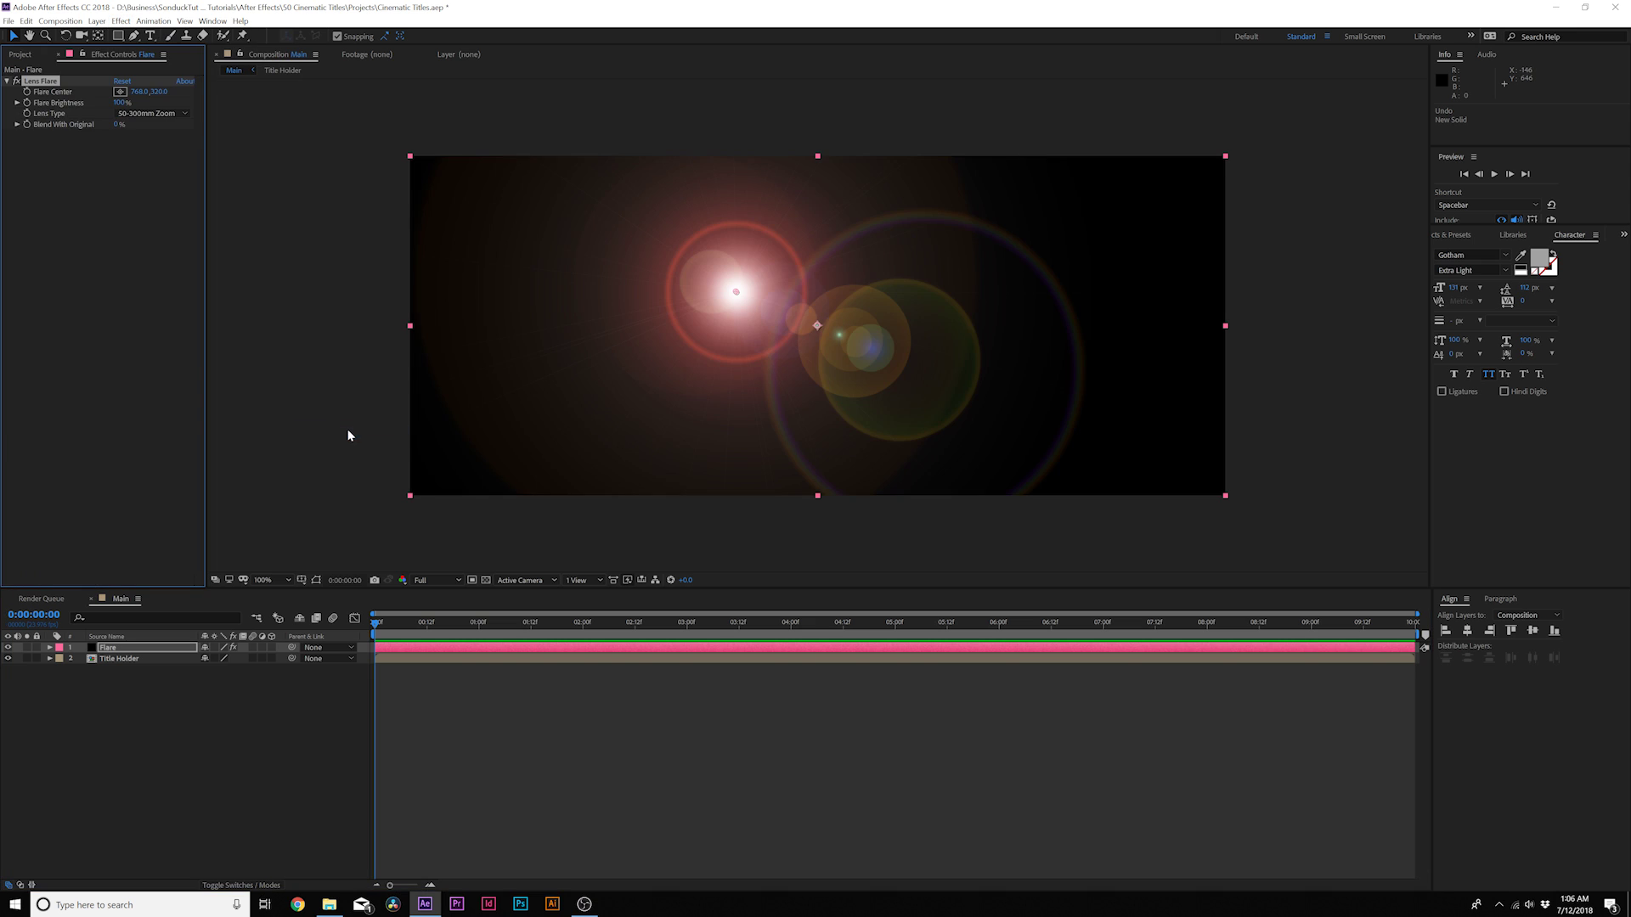
left_click_drag(736, 291, 639, 325)
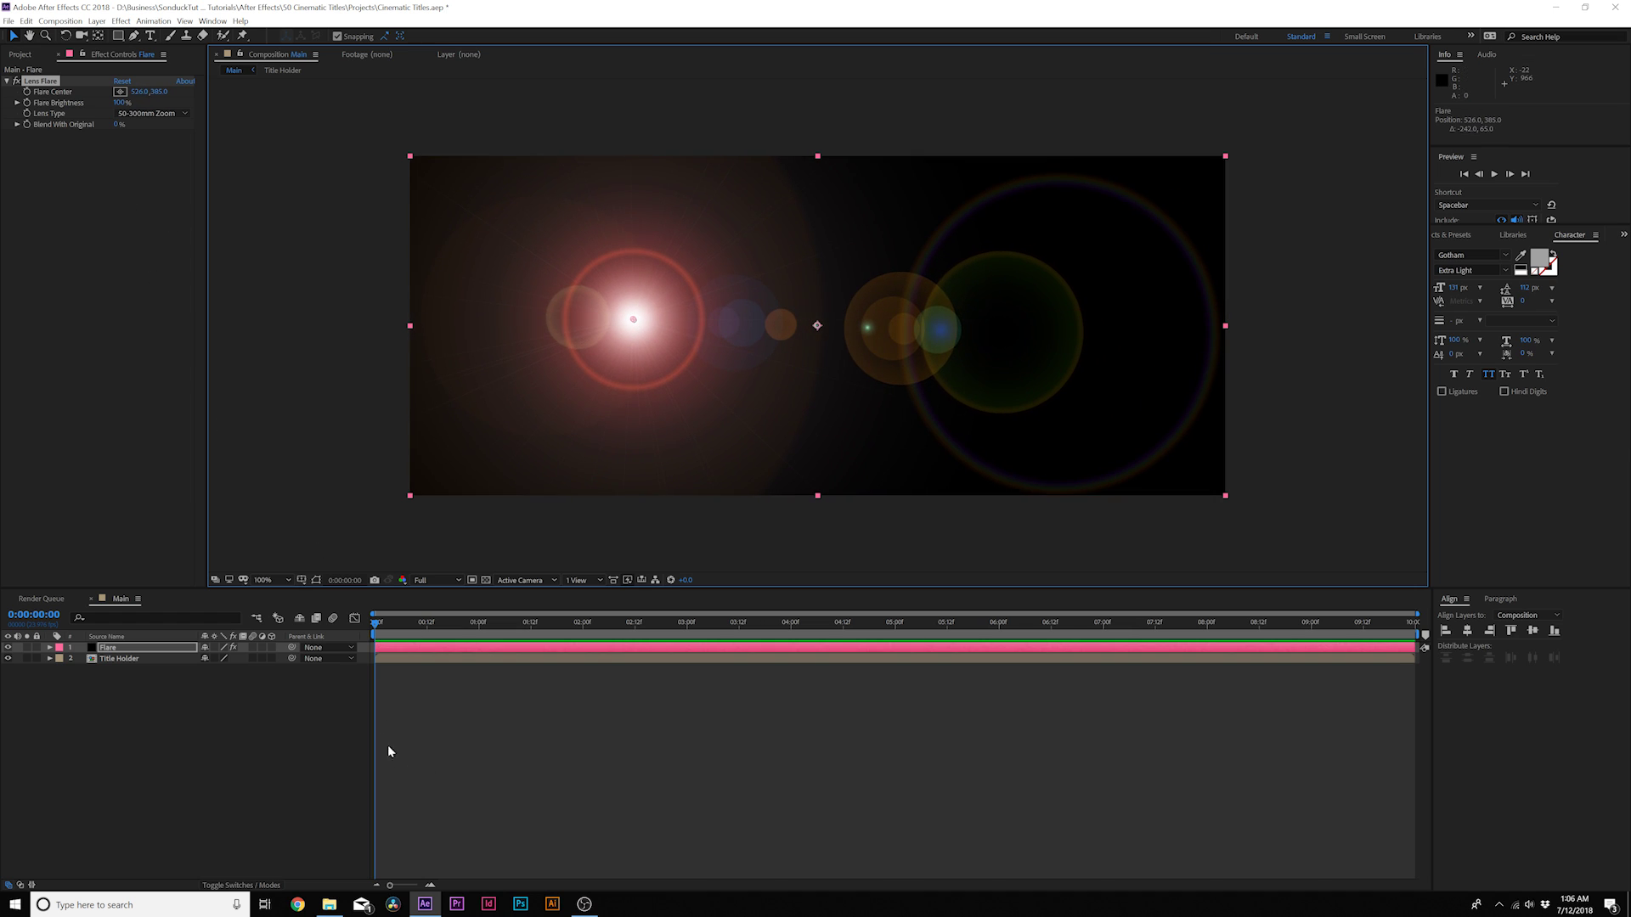
Animate the Flare Center with keyframes from the title's beginning at 0 seconds to its end at 5 seconds
left_click(79, 154)
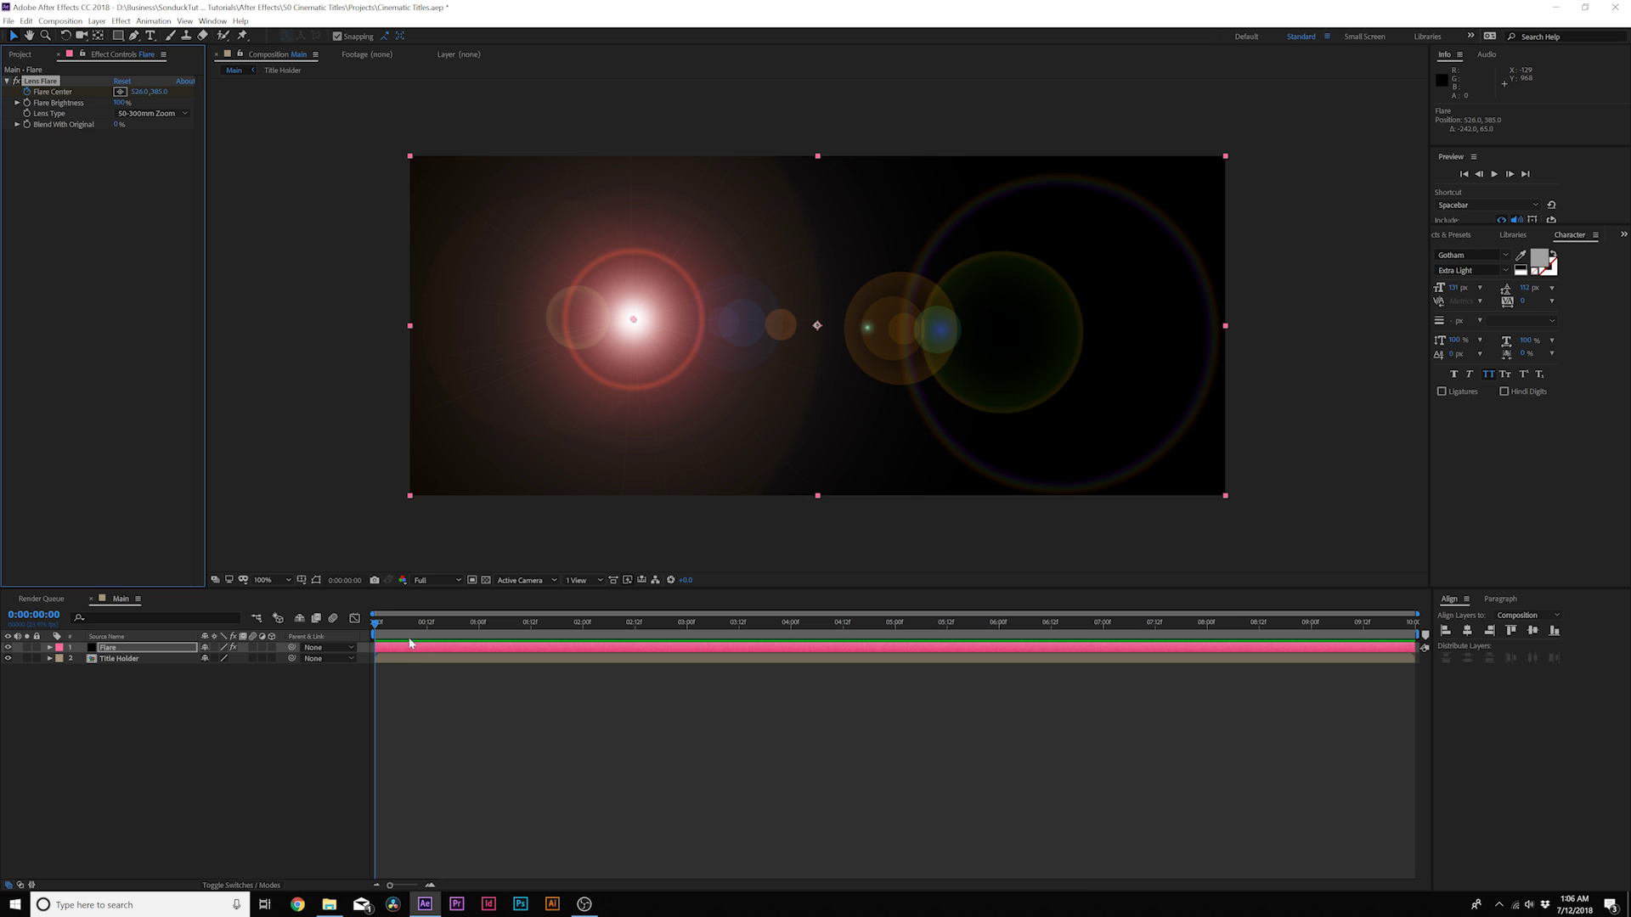
left_click_drag(422, 630, 896, 624)
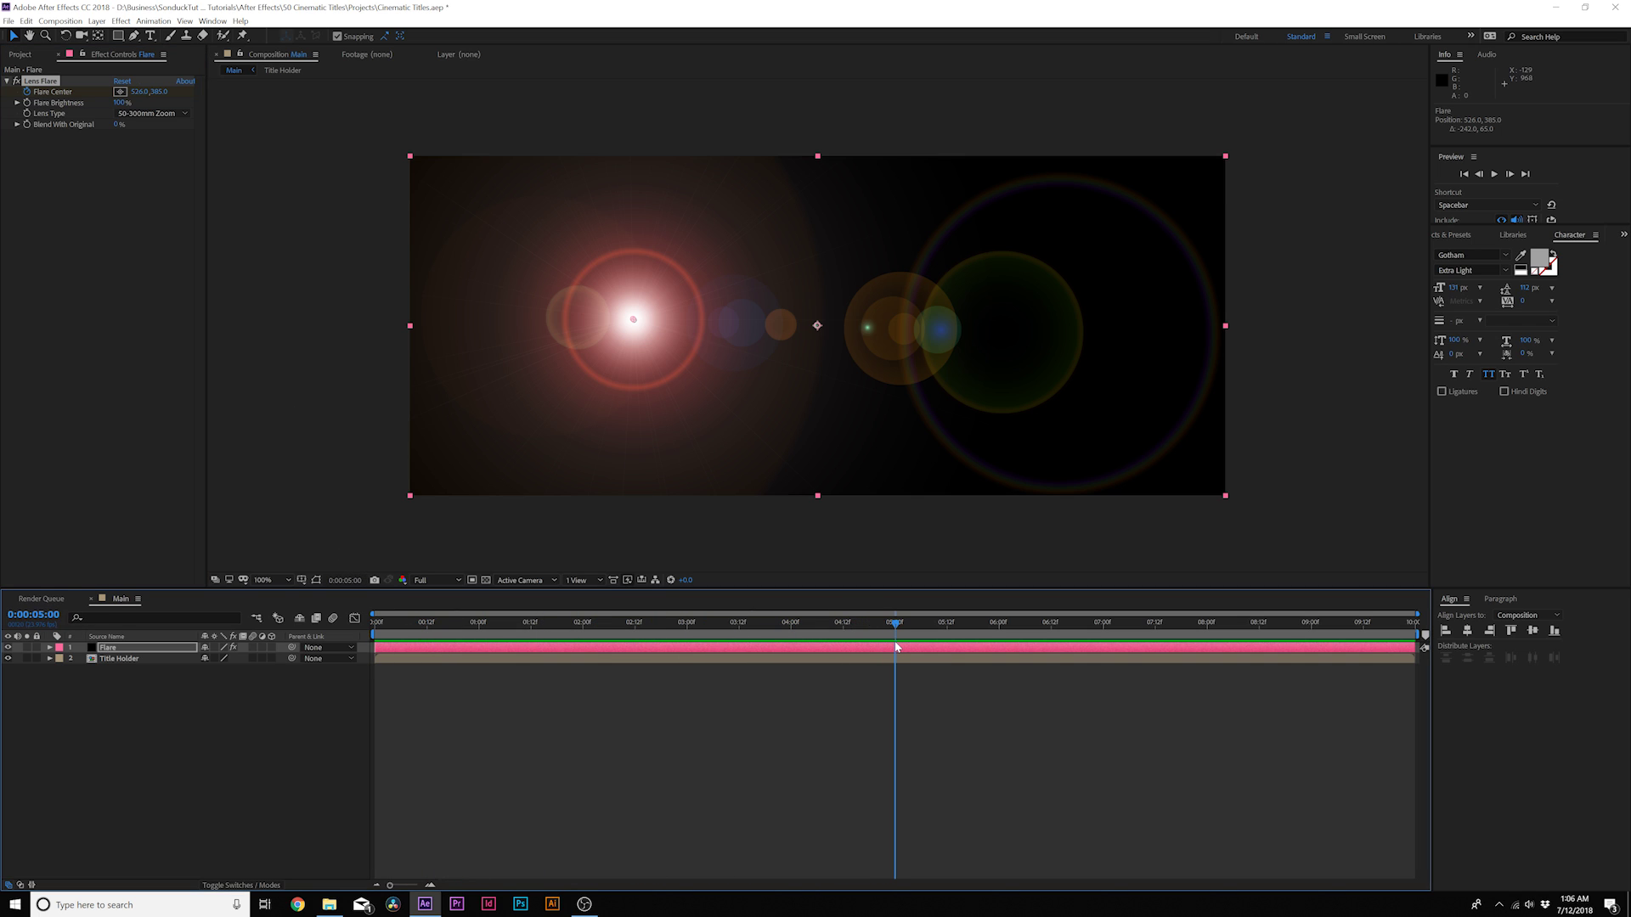
mouse_move(634, 320)
left_mouse_down()
mouse_move(768, 320)
mouse_move(634, 320)
left_mouse_up()
left_click_drag(136, 96, 868, 637)
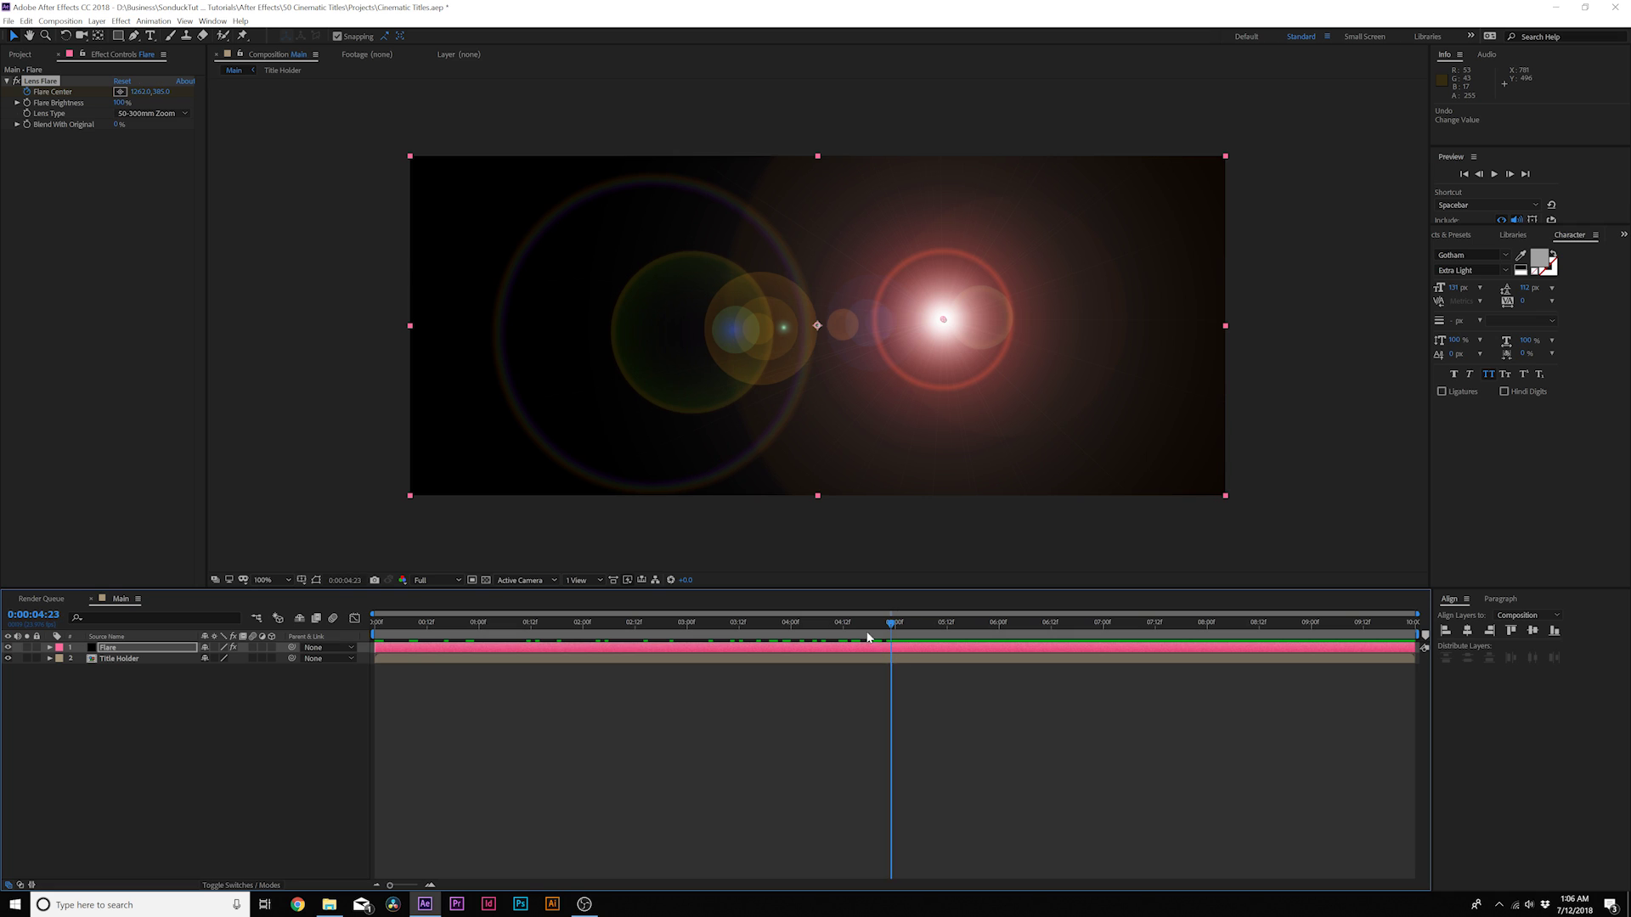
Add a Gaussian Blur effect to the Flare layer, raise its blurriness slightly and repeat the edge pixels
left_click(120, 20)
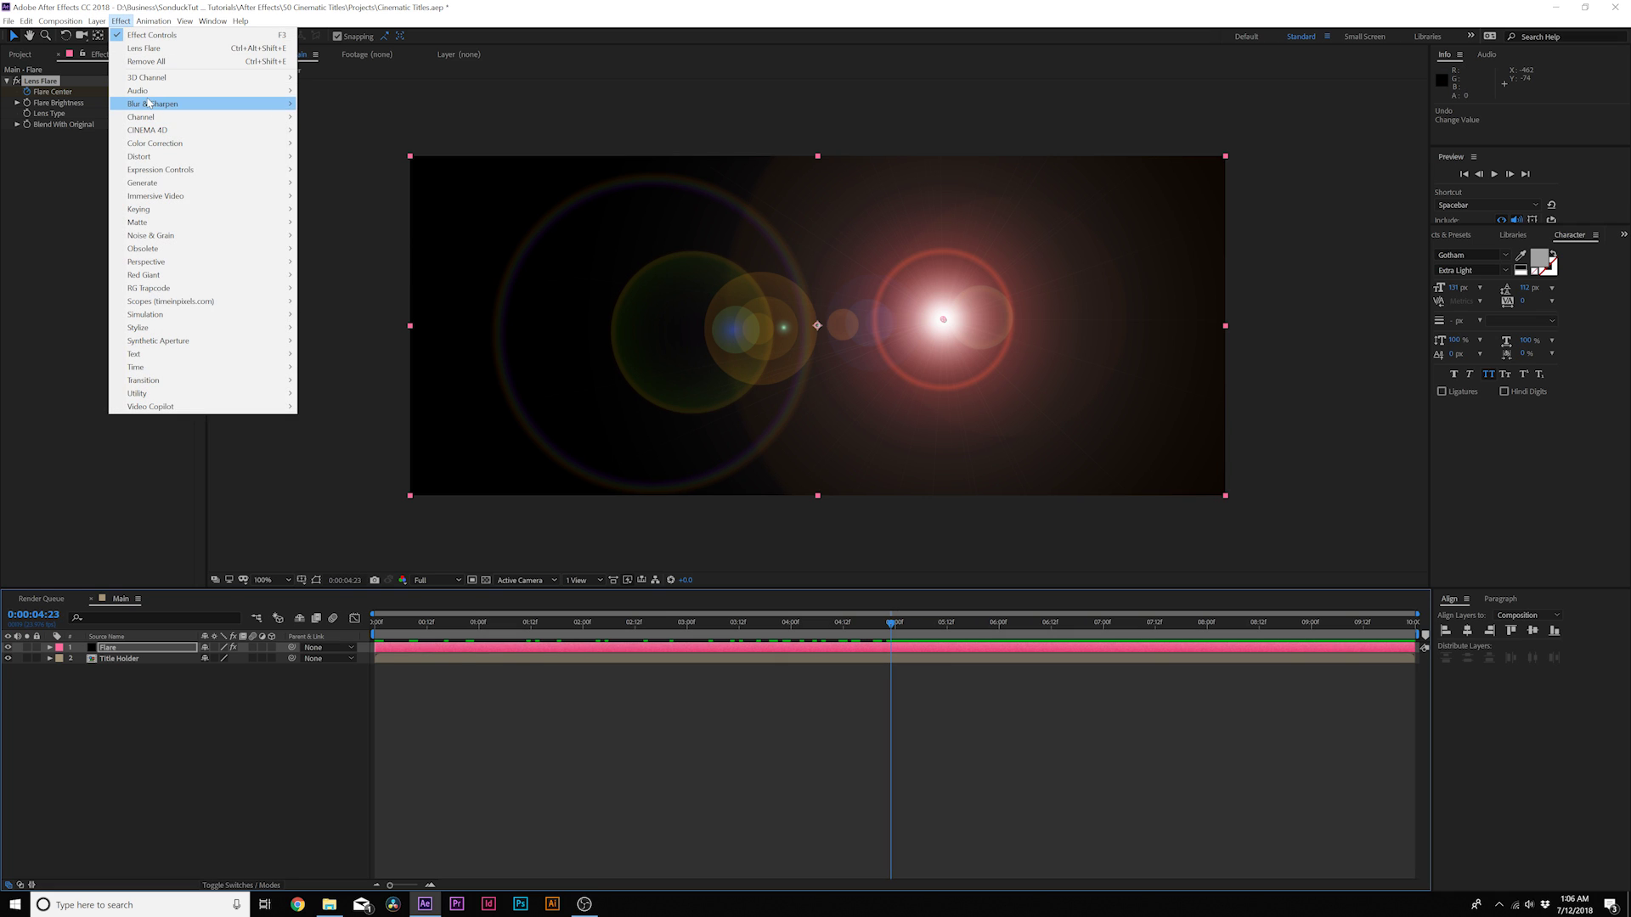
mouse_move(149, 102)
left_click(344, 247)
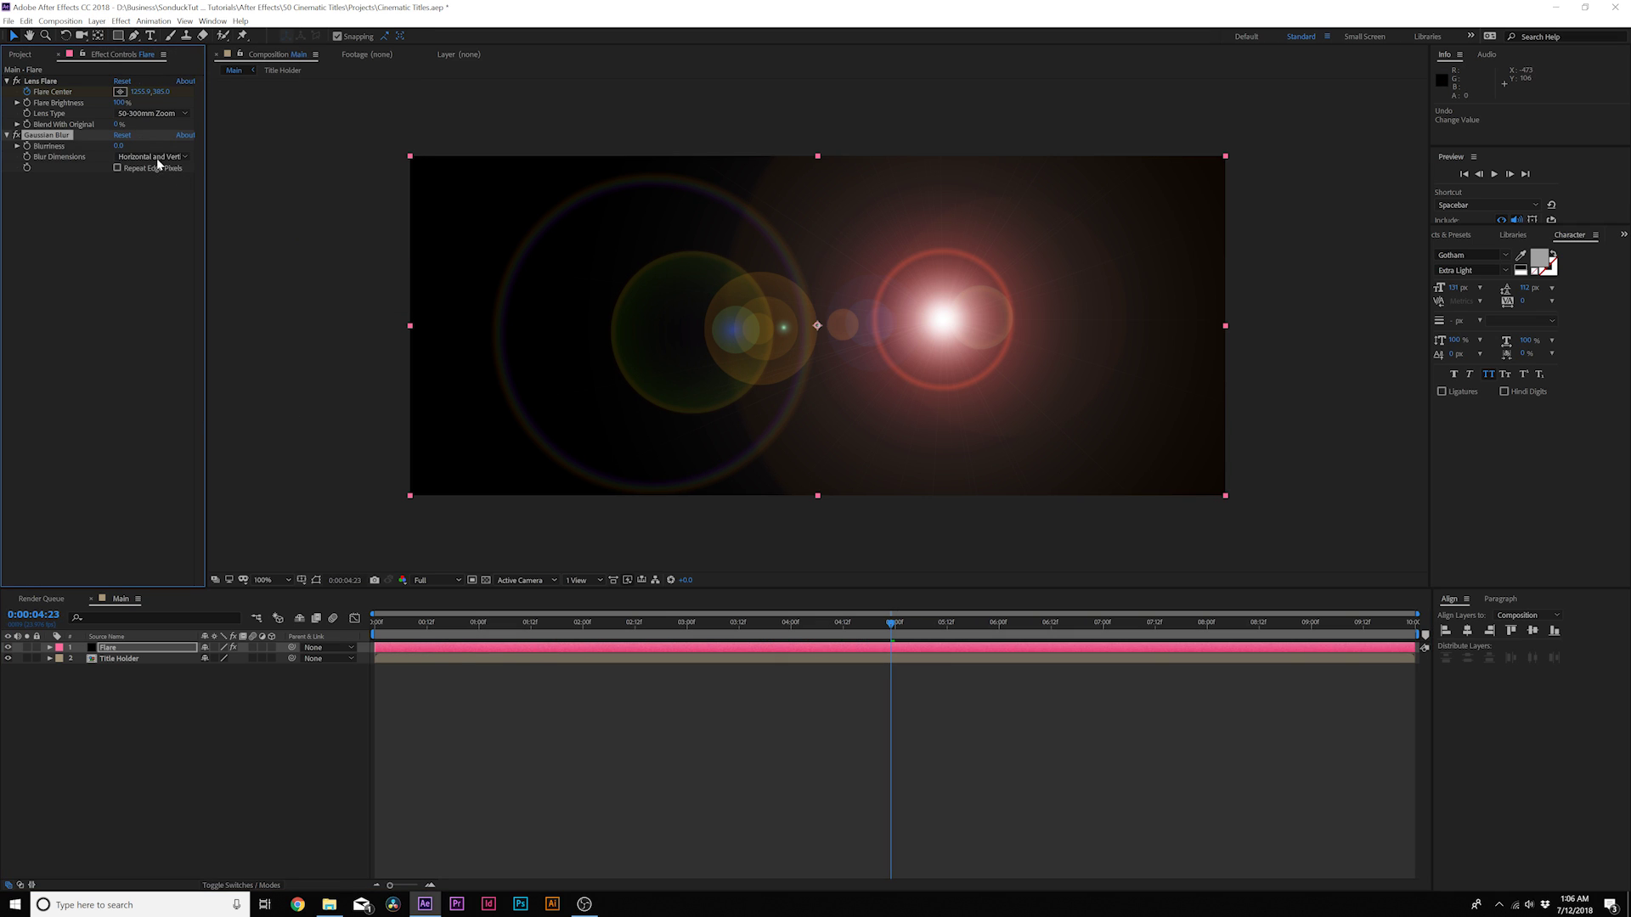
left_click_drag(119, 145, 272, 153)
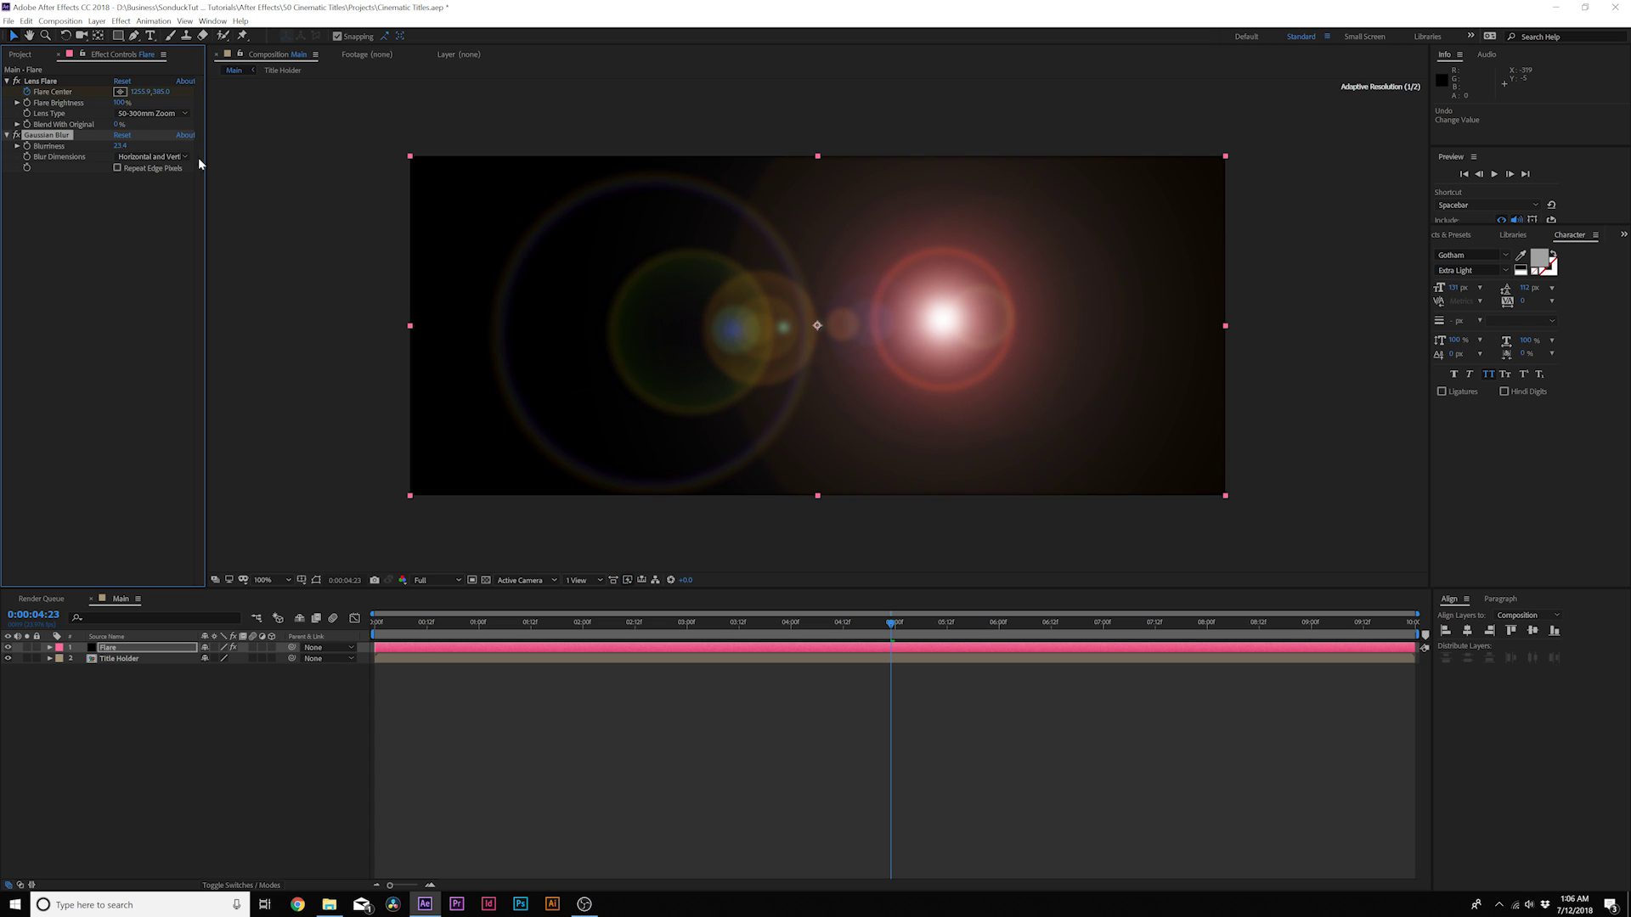
Add a Tint effect to the Flare layer to turn the flare black and white
left_click(119, 20)
mouse_move(170, 142)
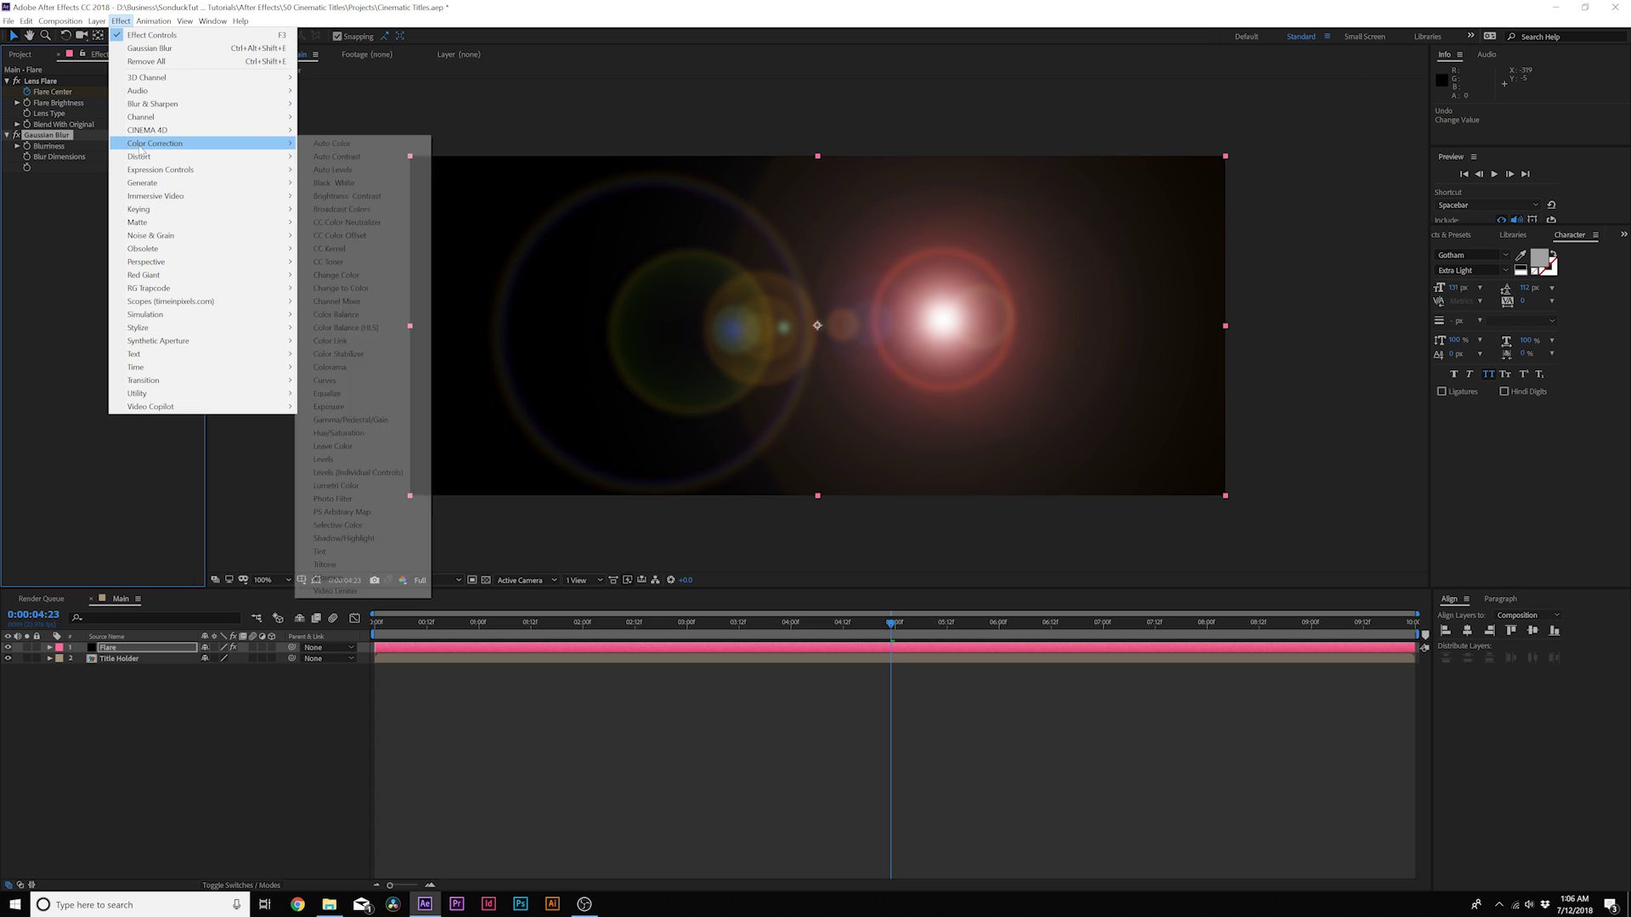
left_click(382, 551)
left_click(261, 769)
Show the layer modes, set the Title Holder layer's track matte to Luma Matte "Flare" and preview the light sweep
left_click(107, 649)
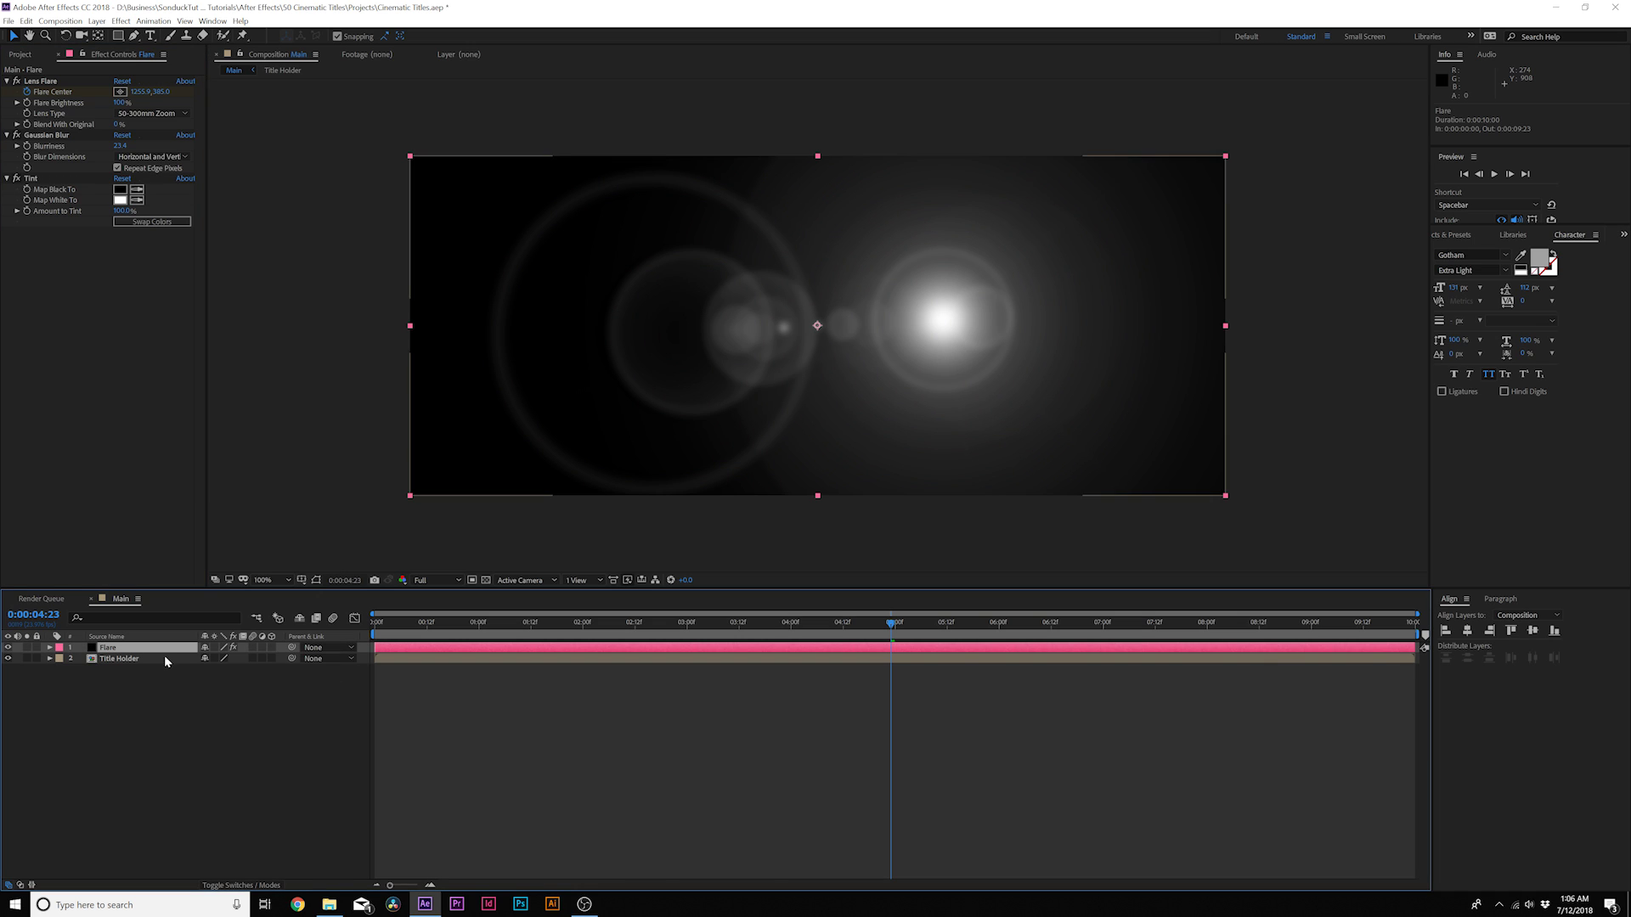
left_click(241, 864)
left_click(240, 886)
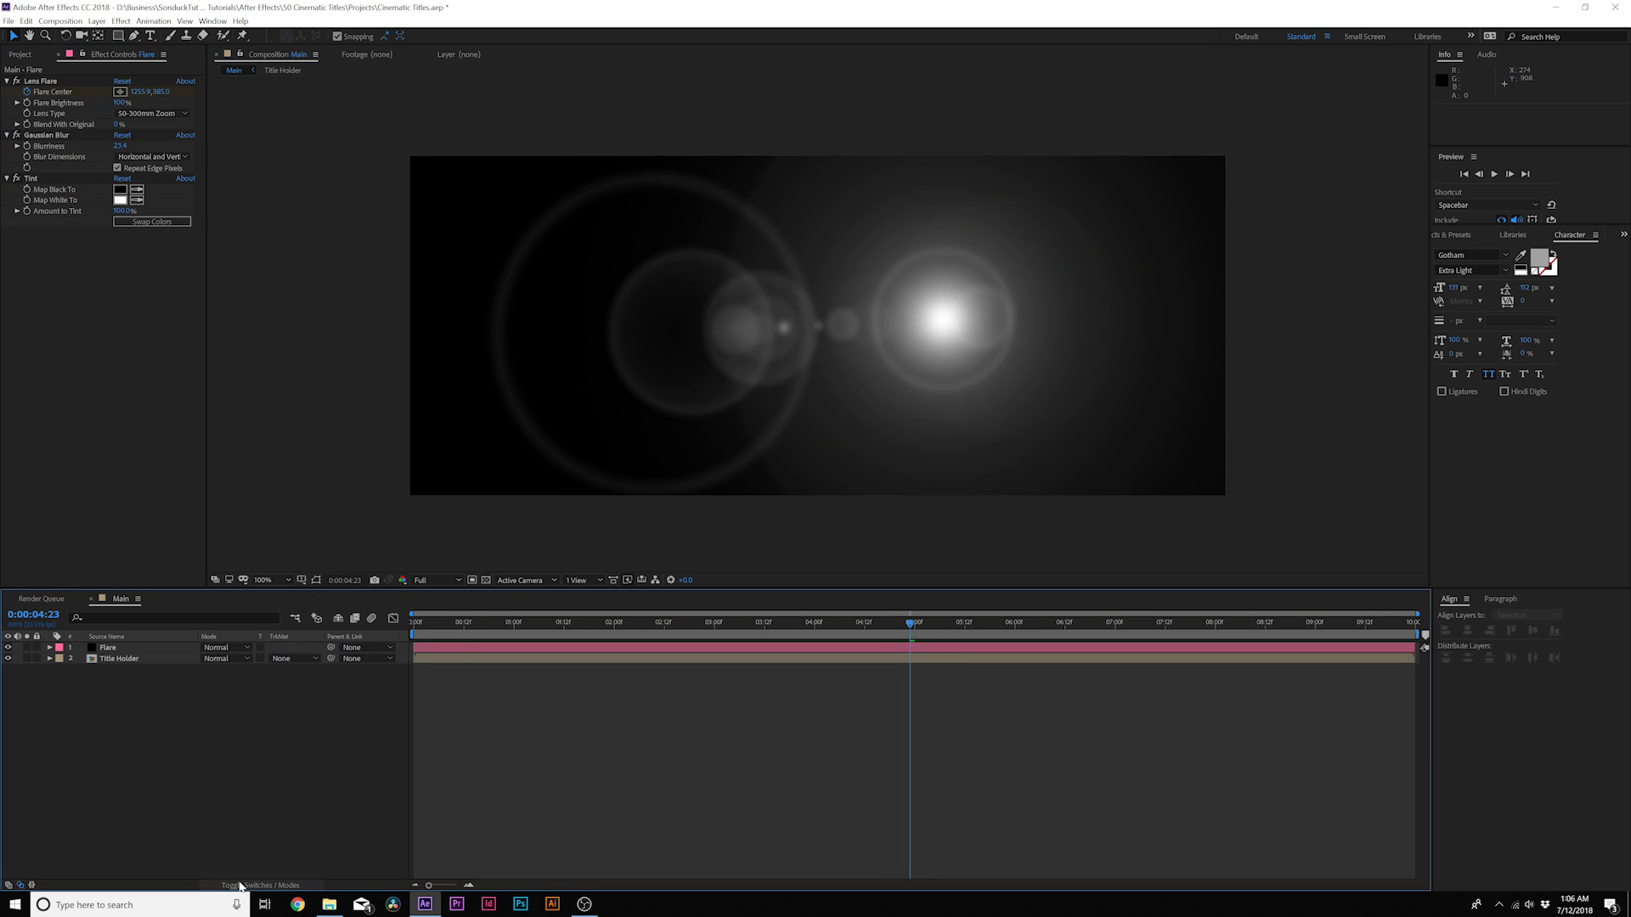
left_click(117, 659)
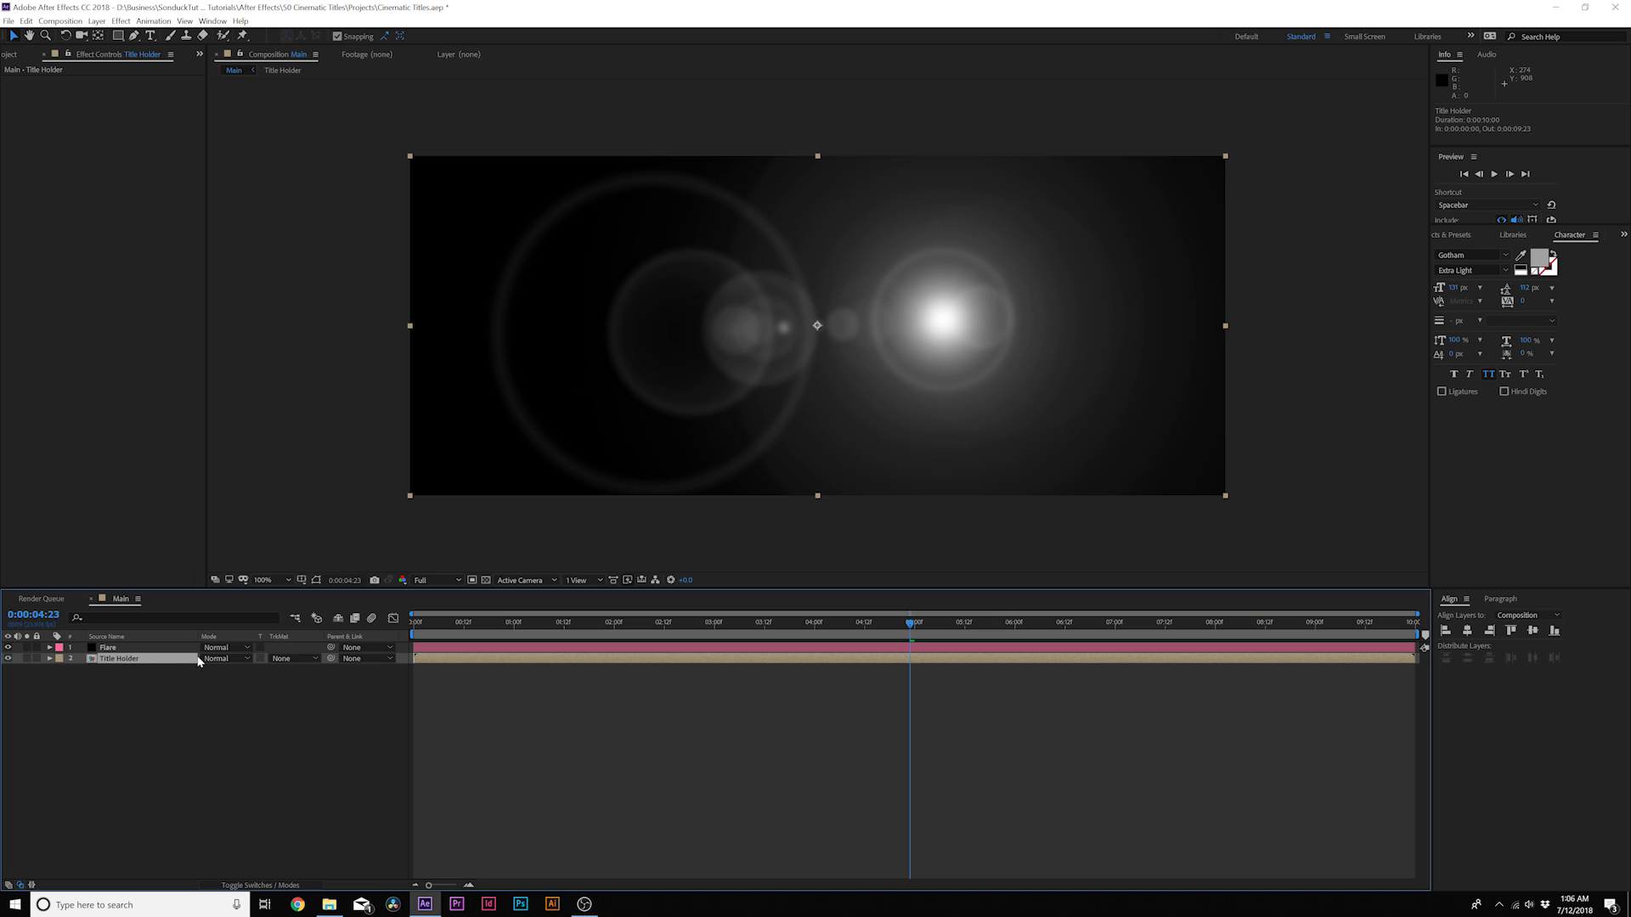
left_click(281, 659)
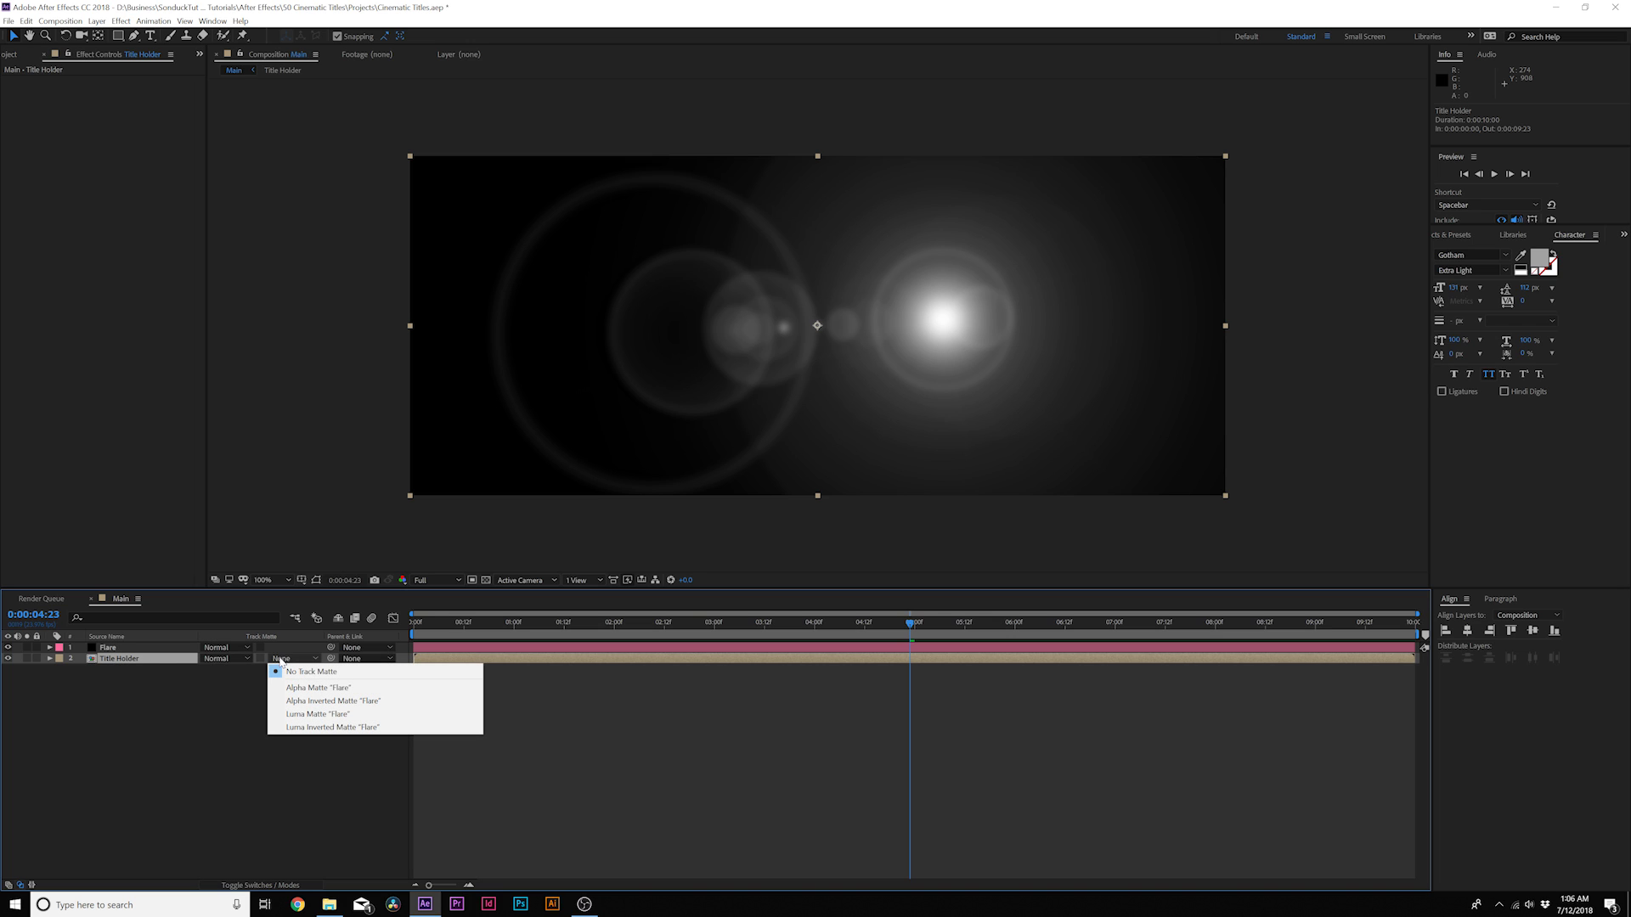
left_click(328, 719)
left_click(247, 775)
left_click_drag(702, 626, 597, 644)
Duplicate the Flare and Title Holder layers together
key("ctrl+a")
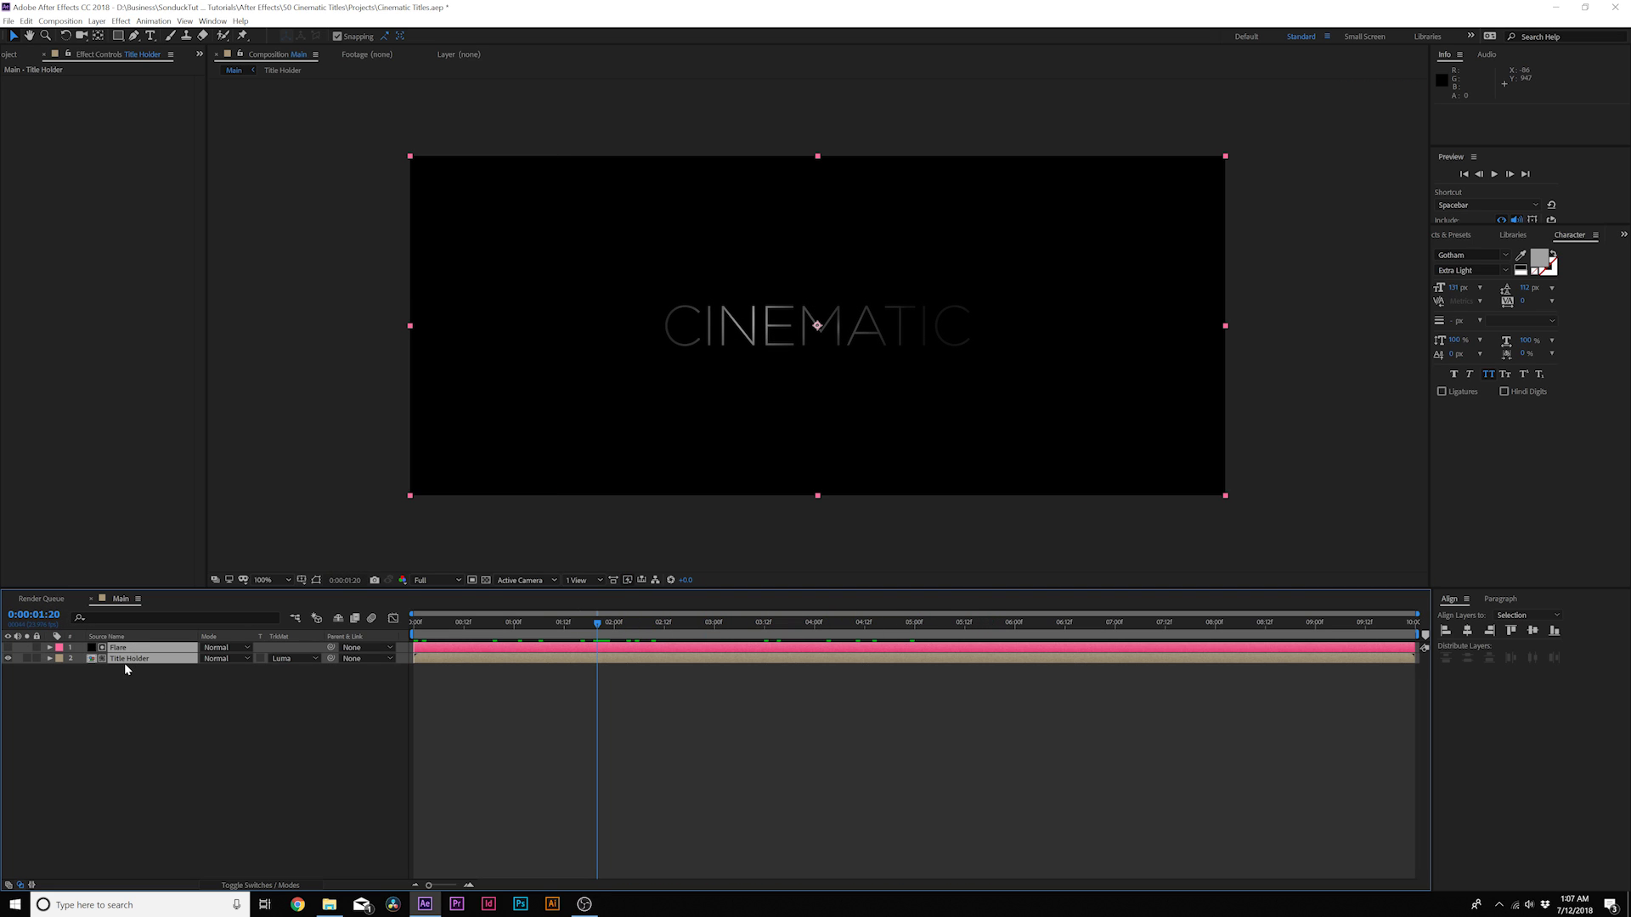
left_click(26, 21)
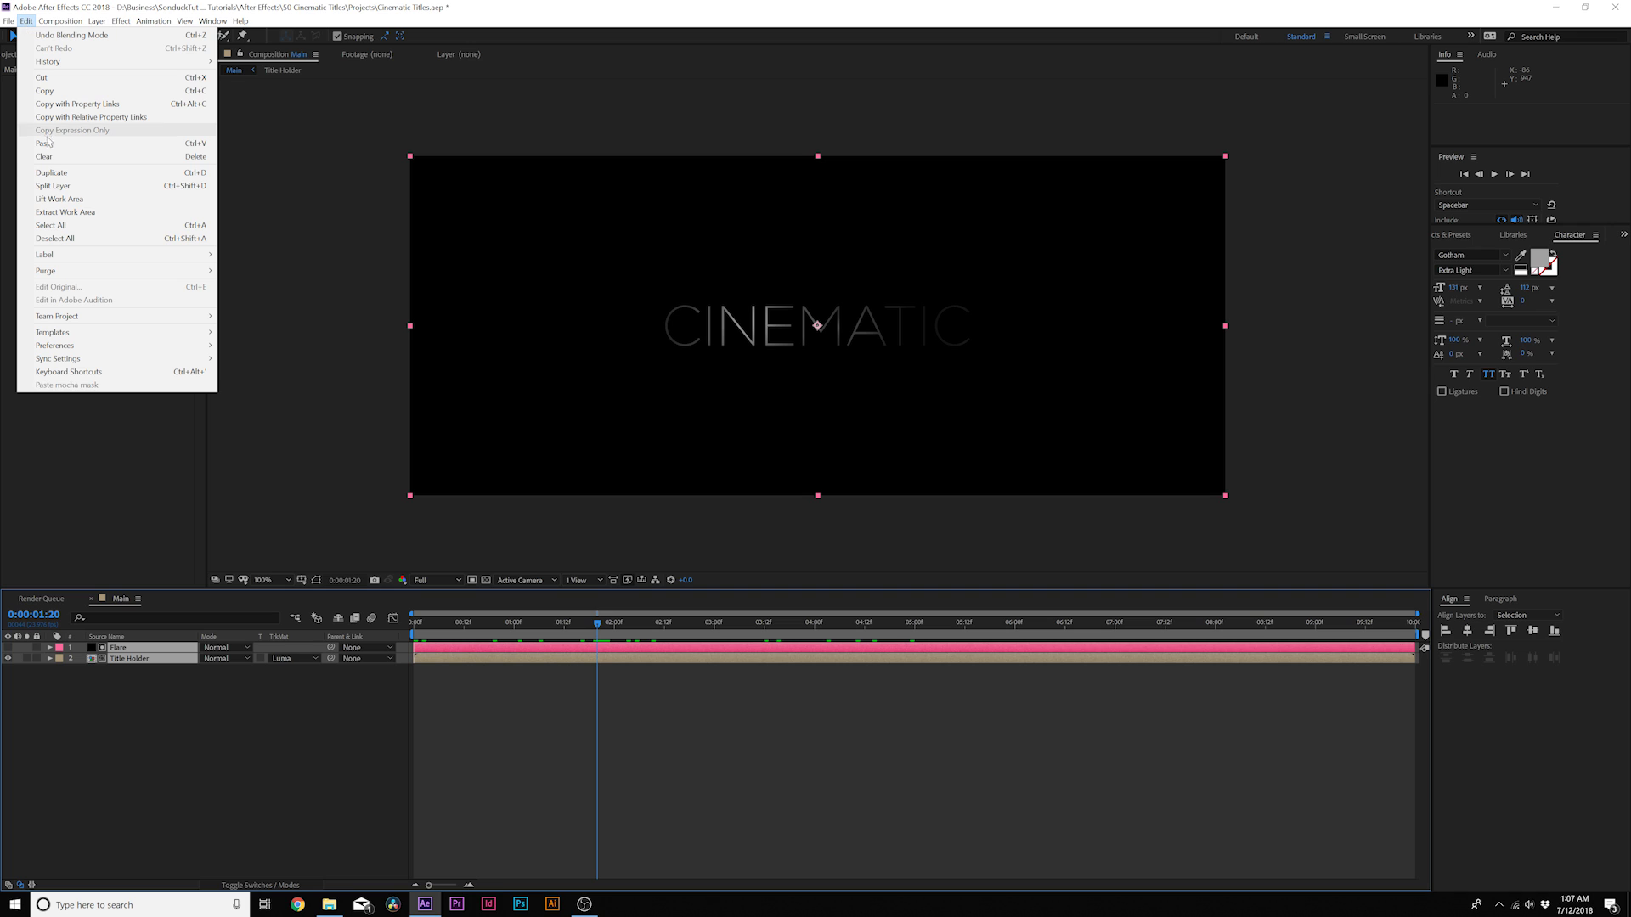
left_click(48, 176)
left_click(127, 691)
Flip the uppermost Flare layer horizontally so its light sweeps in the opposite direction
left_click(119, 647)
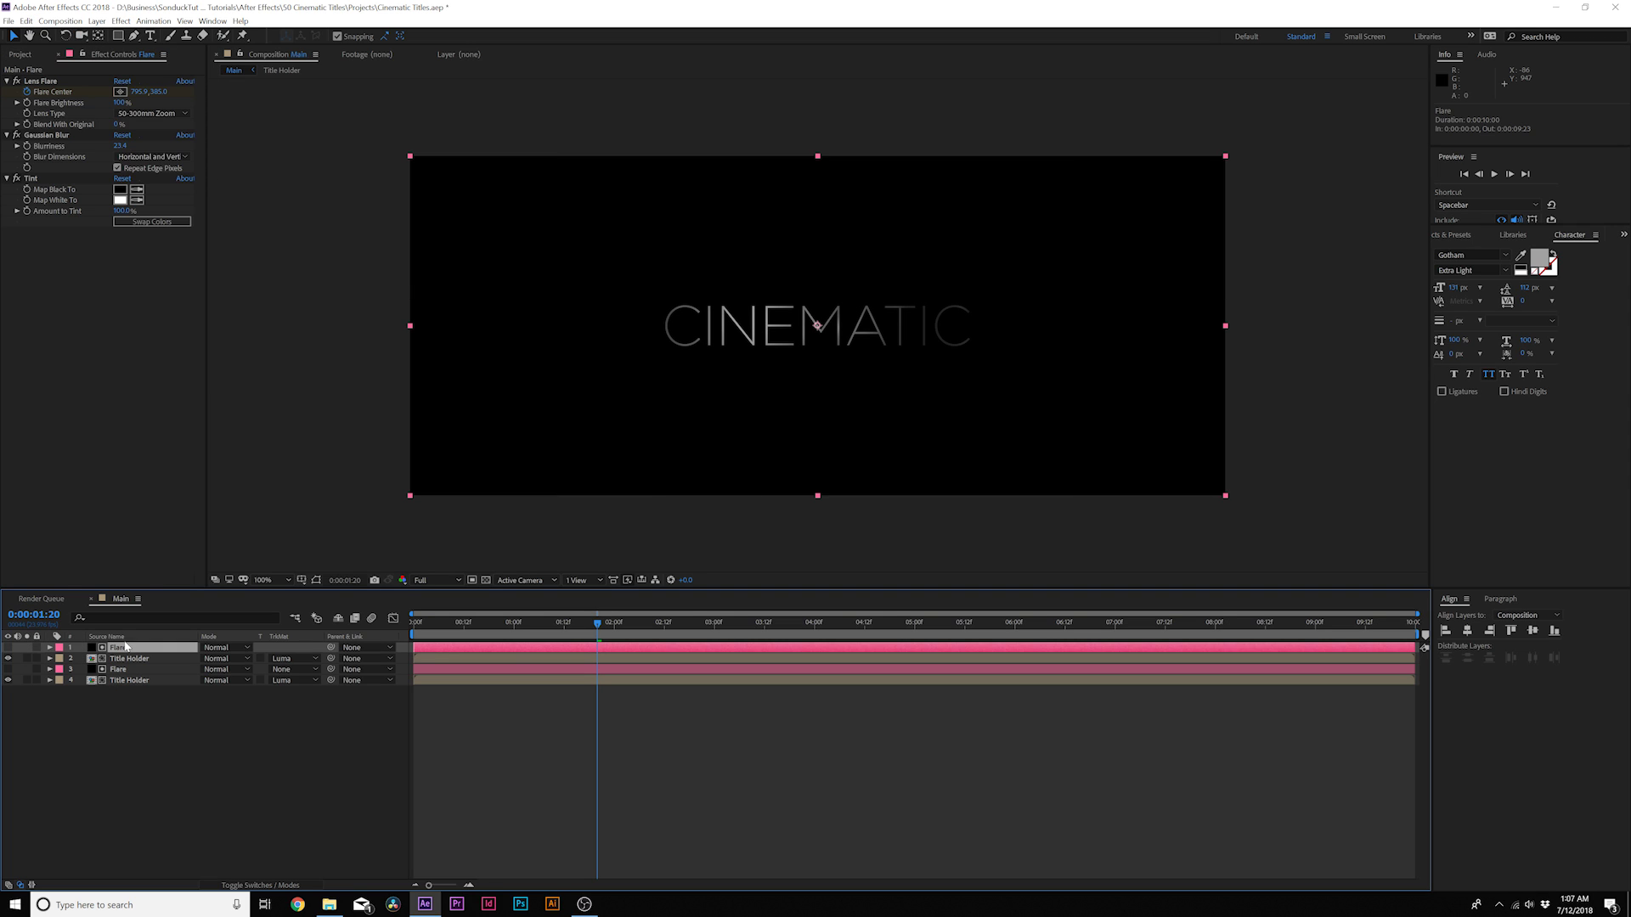
left_click(97, 20)
mouse_move(118, 160)
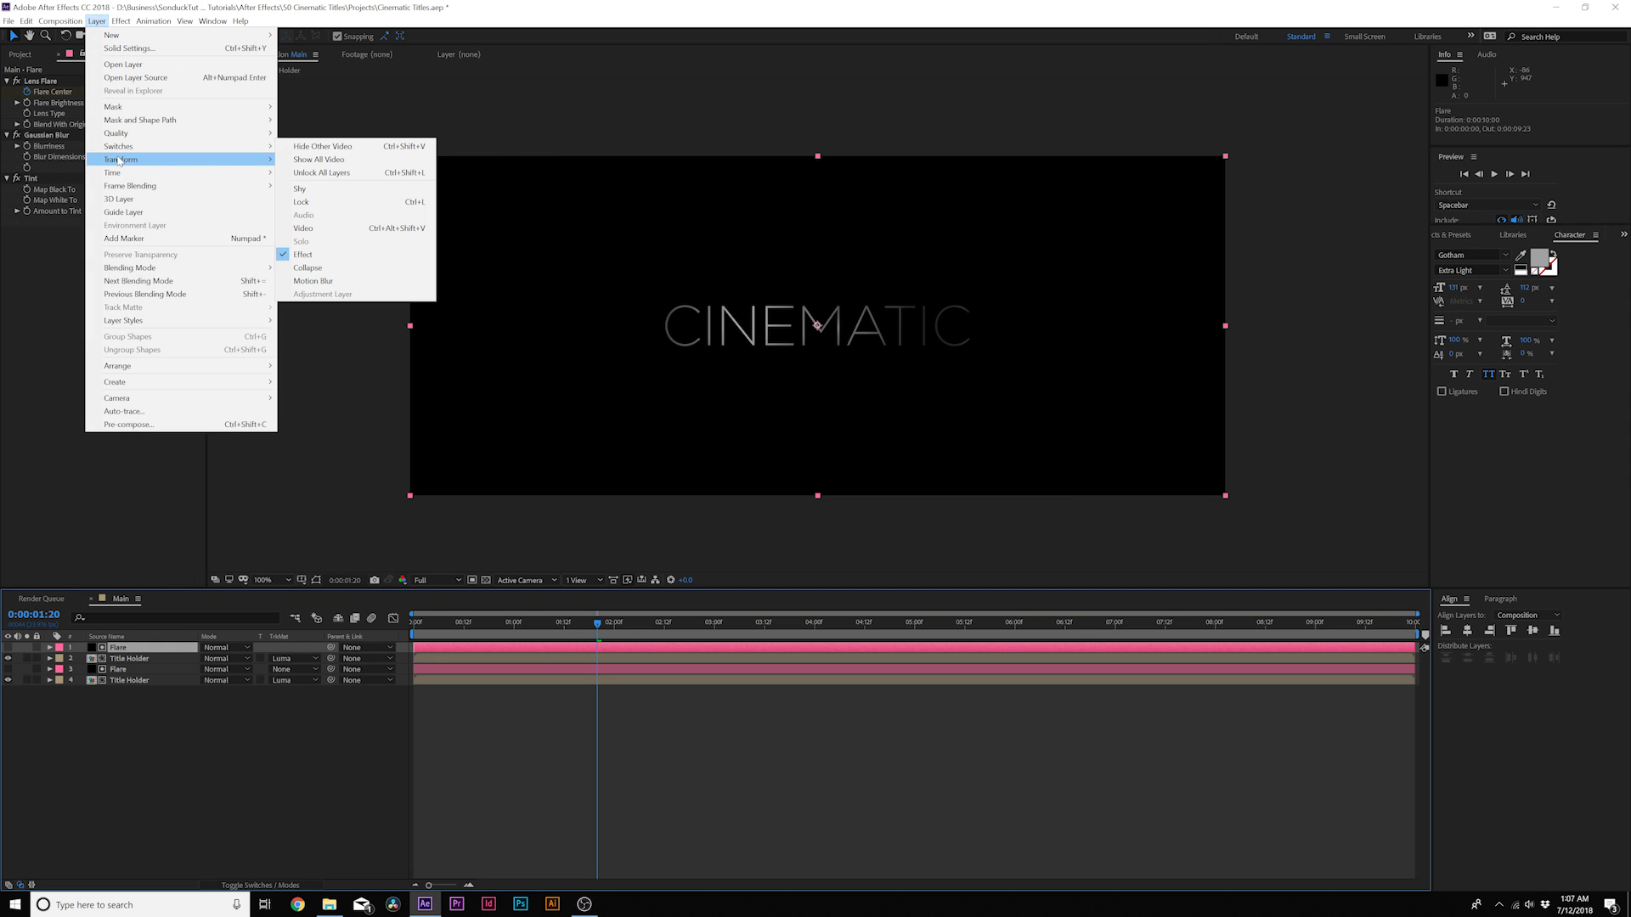
left_click(319, 257)
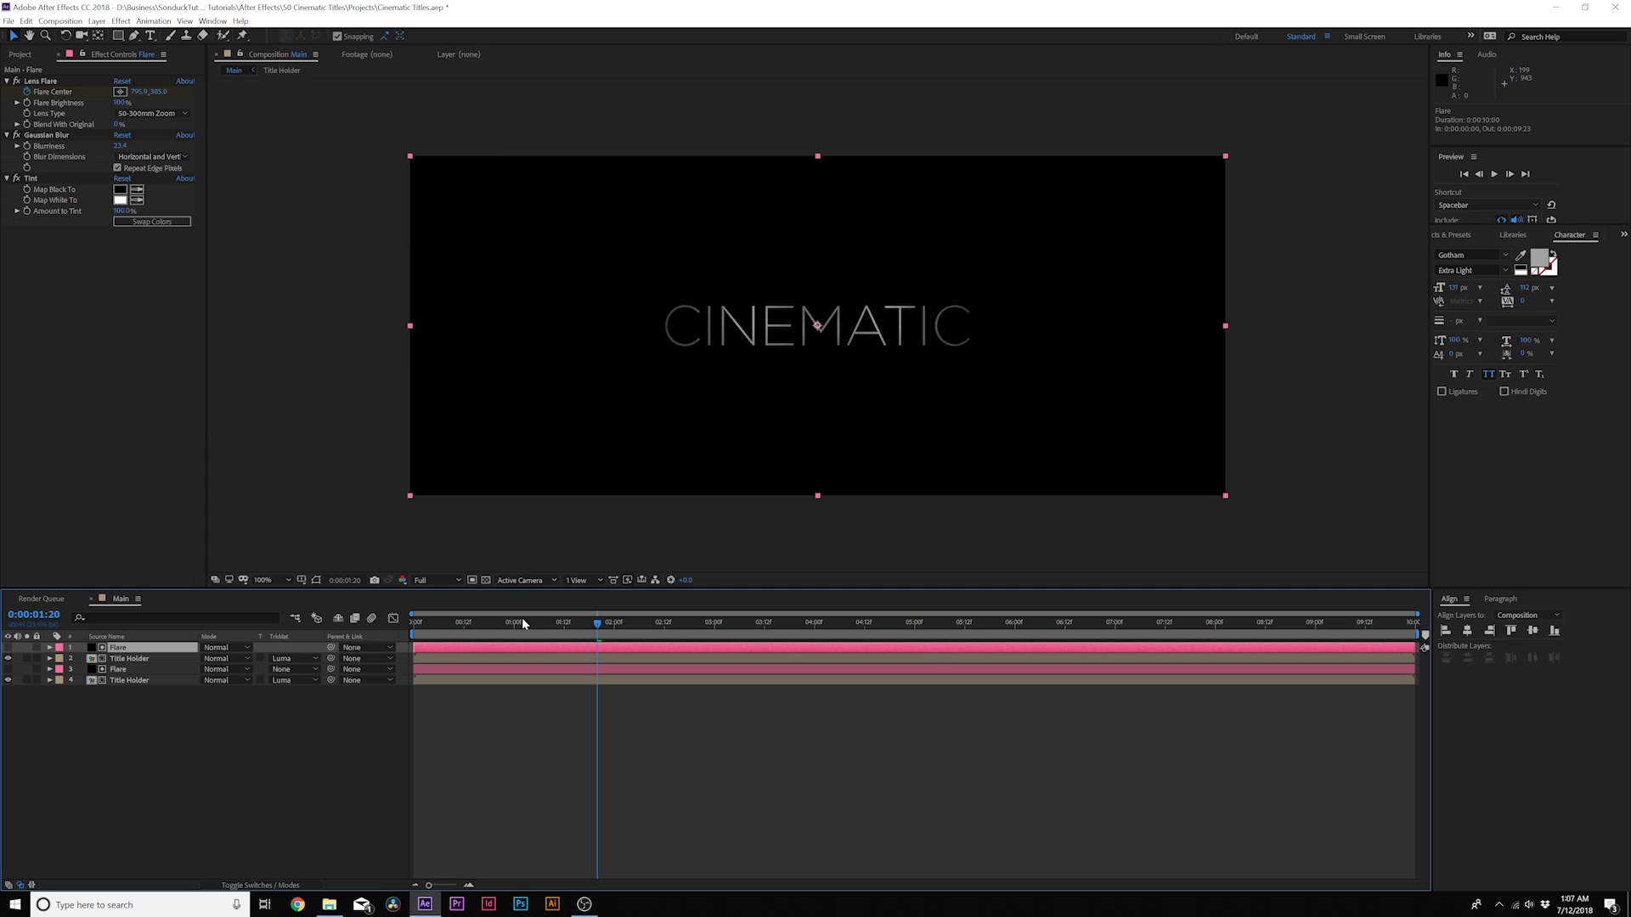
Preview the two crossing light sweeps and set the work area to end at 5 seconds
left_click_drag(550, 633, 914, 647)
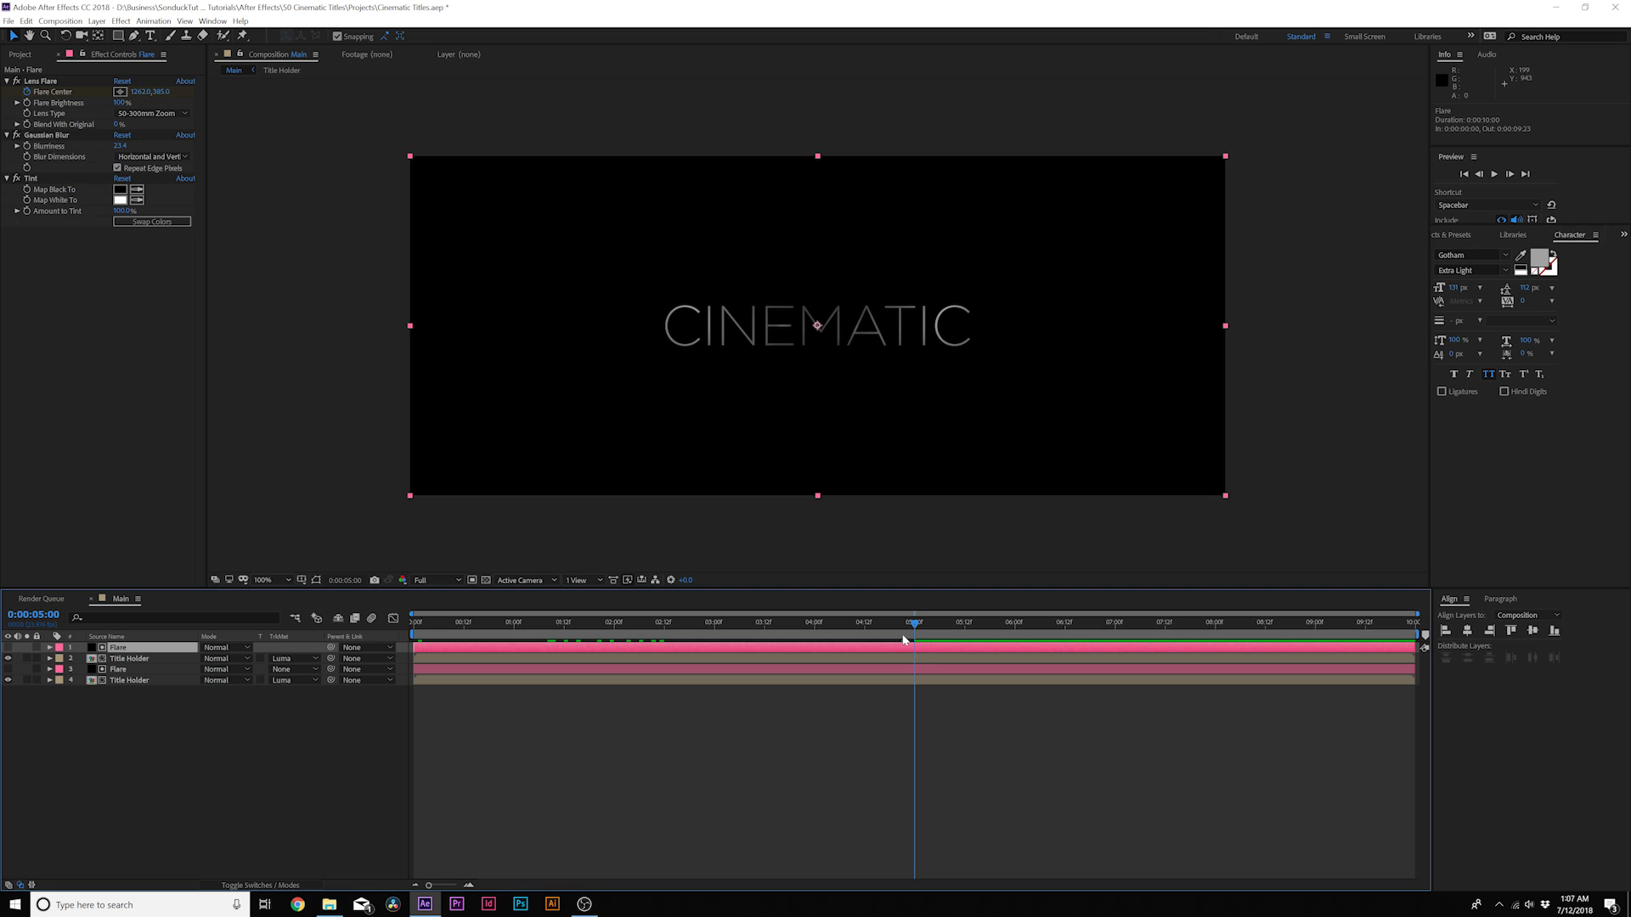
key("n")
left_click(192, 760)
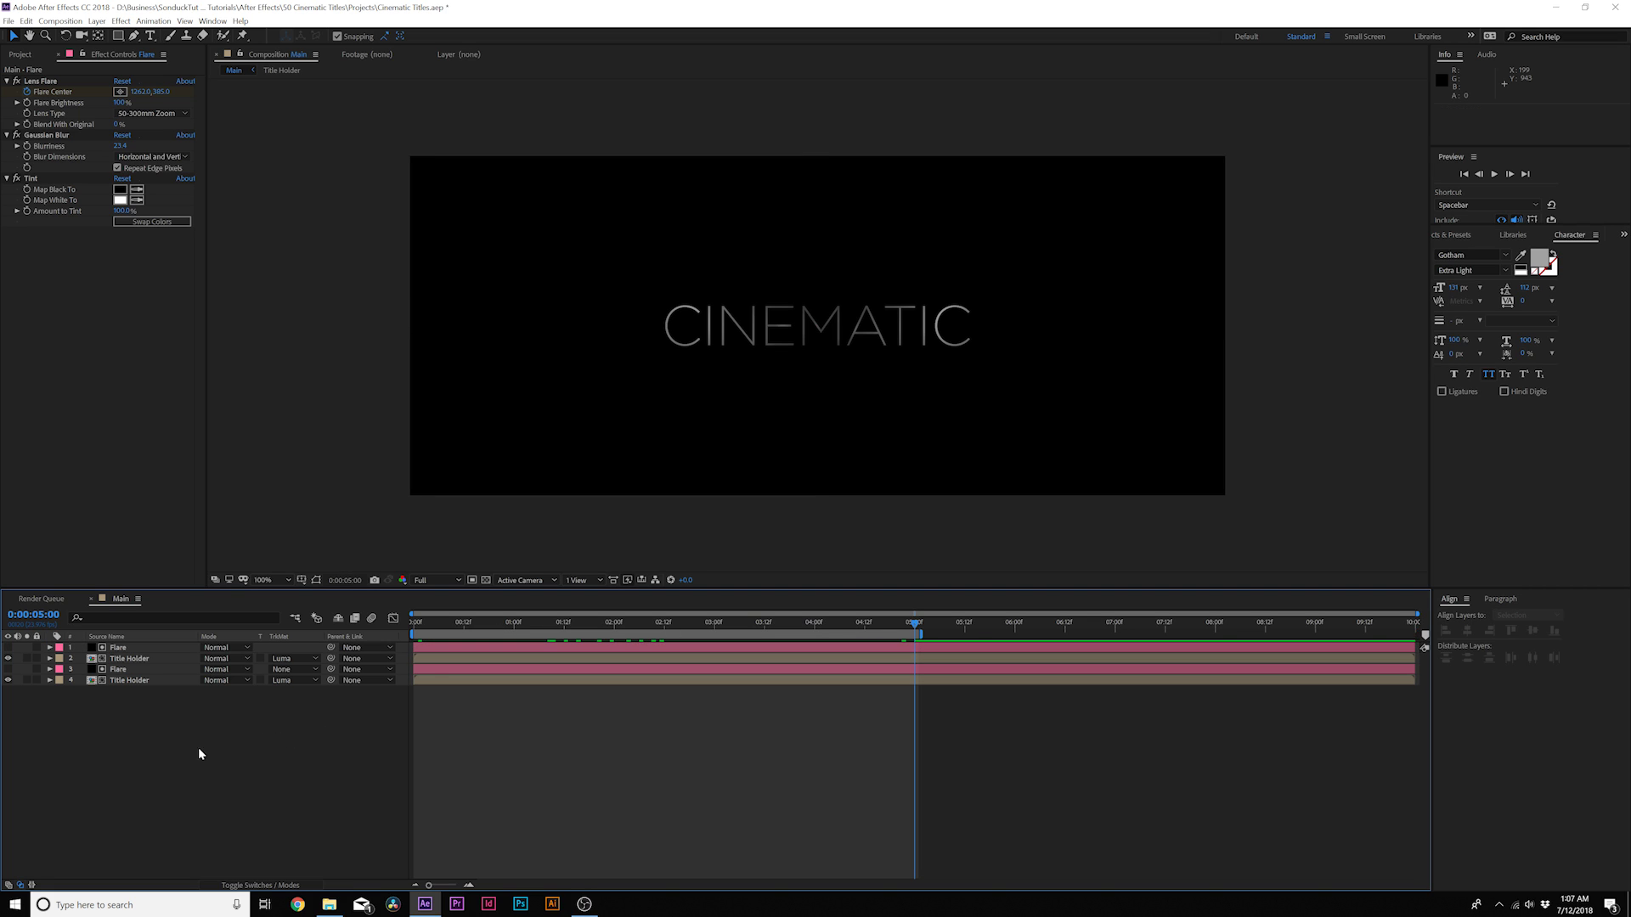
Pre-compose all four Flare and Title Holder layers into a new composition named Title Design
left_click_drag(109, 733, 148, 642)
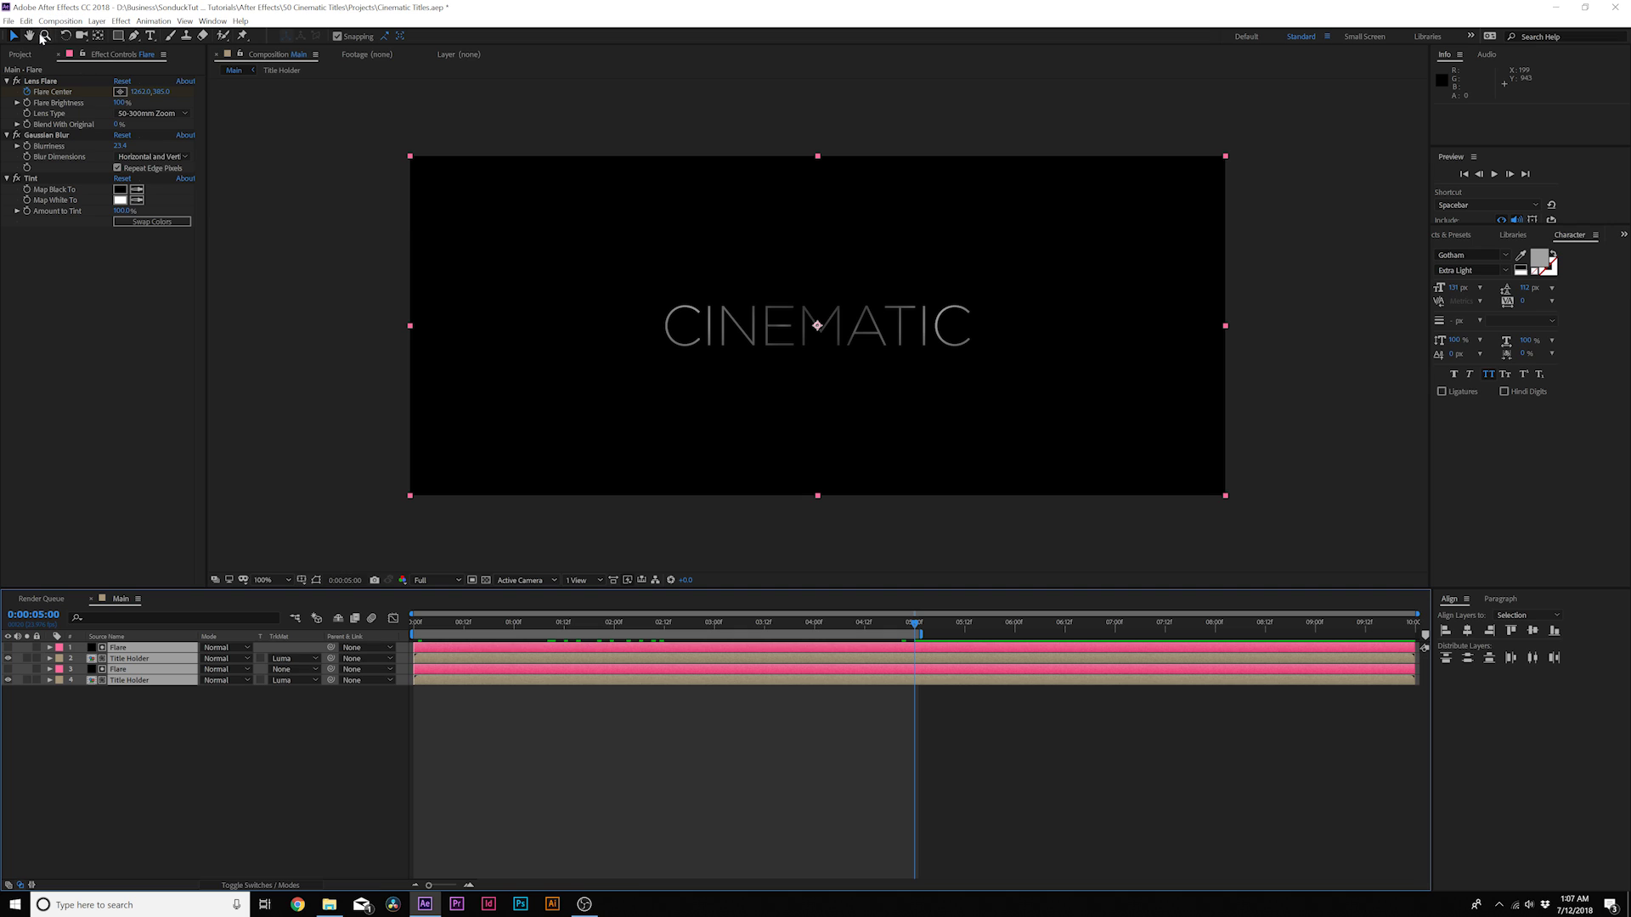
left_click(97, 21)
left_click(141, 423)
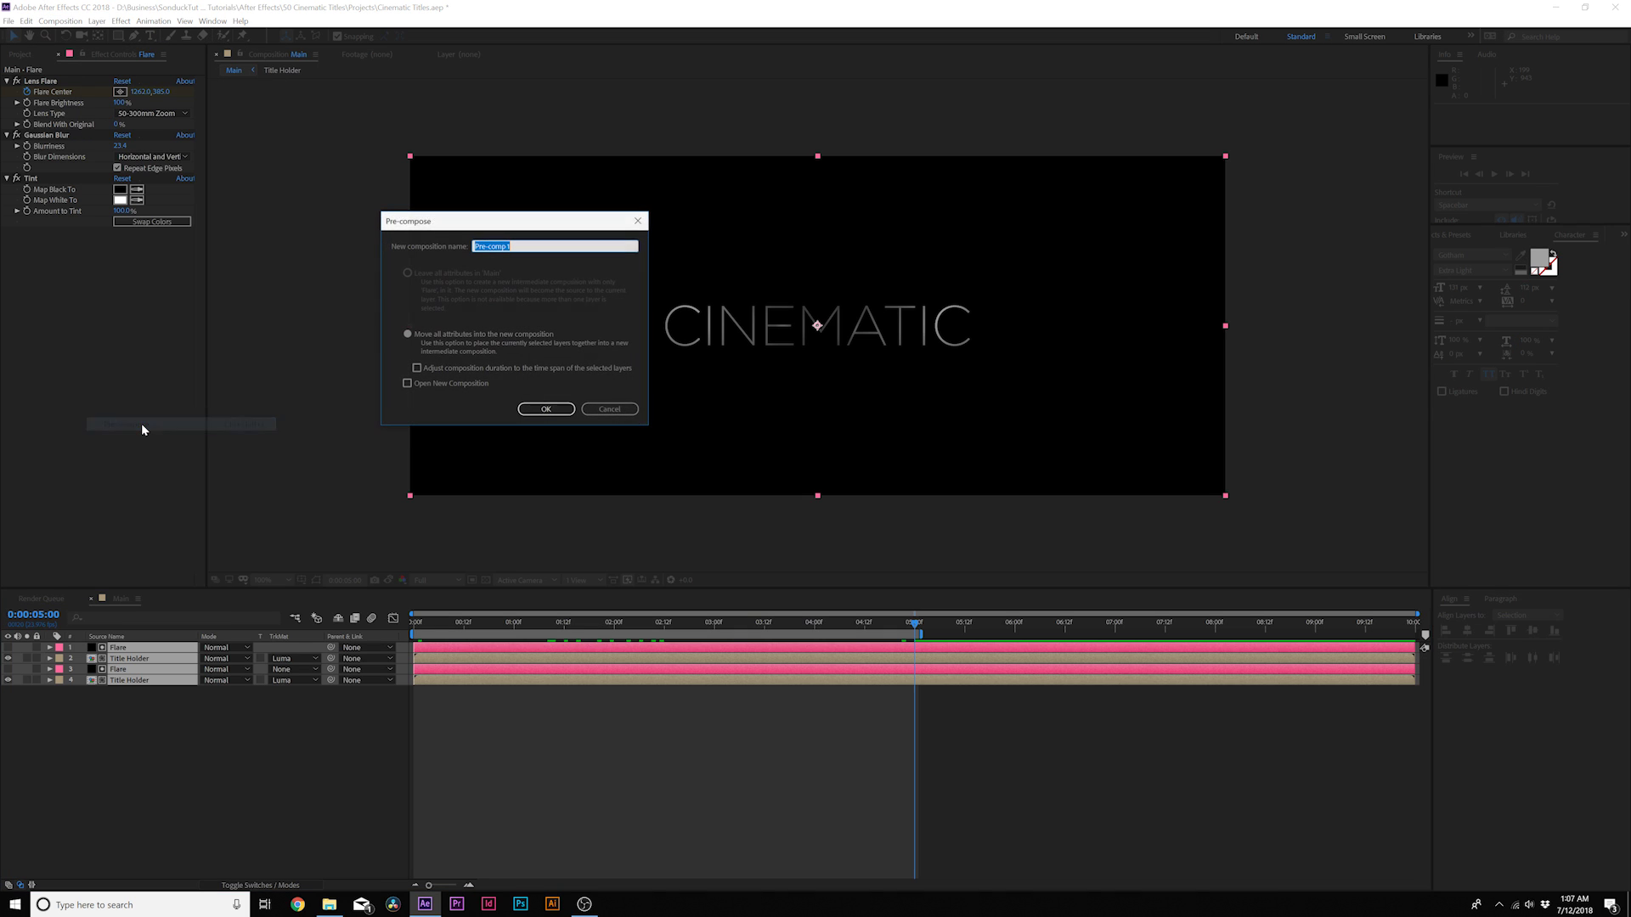
type("Ti")
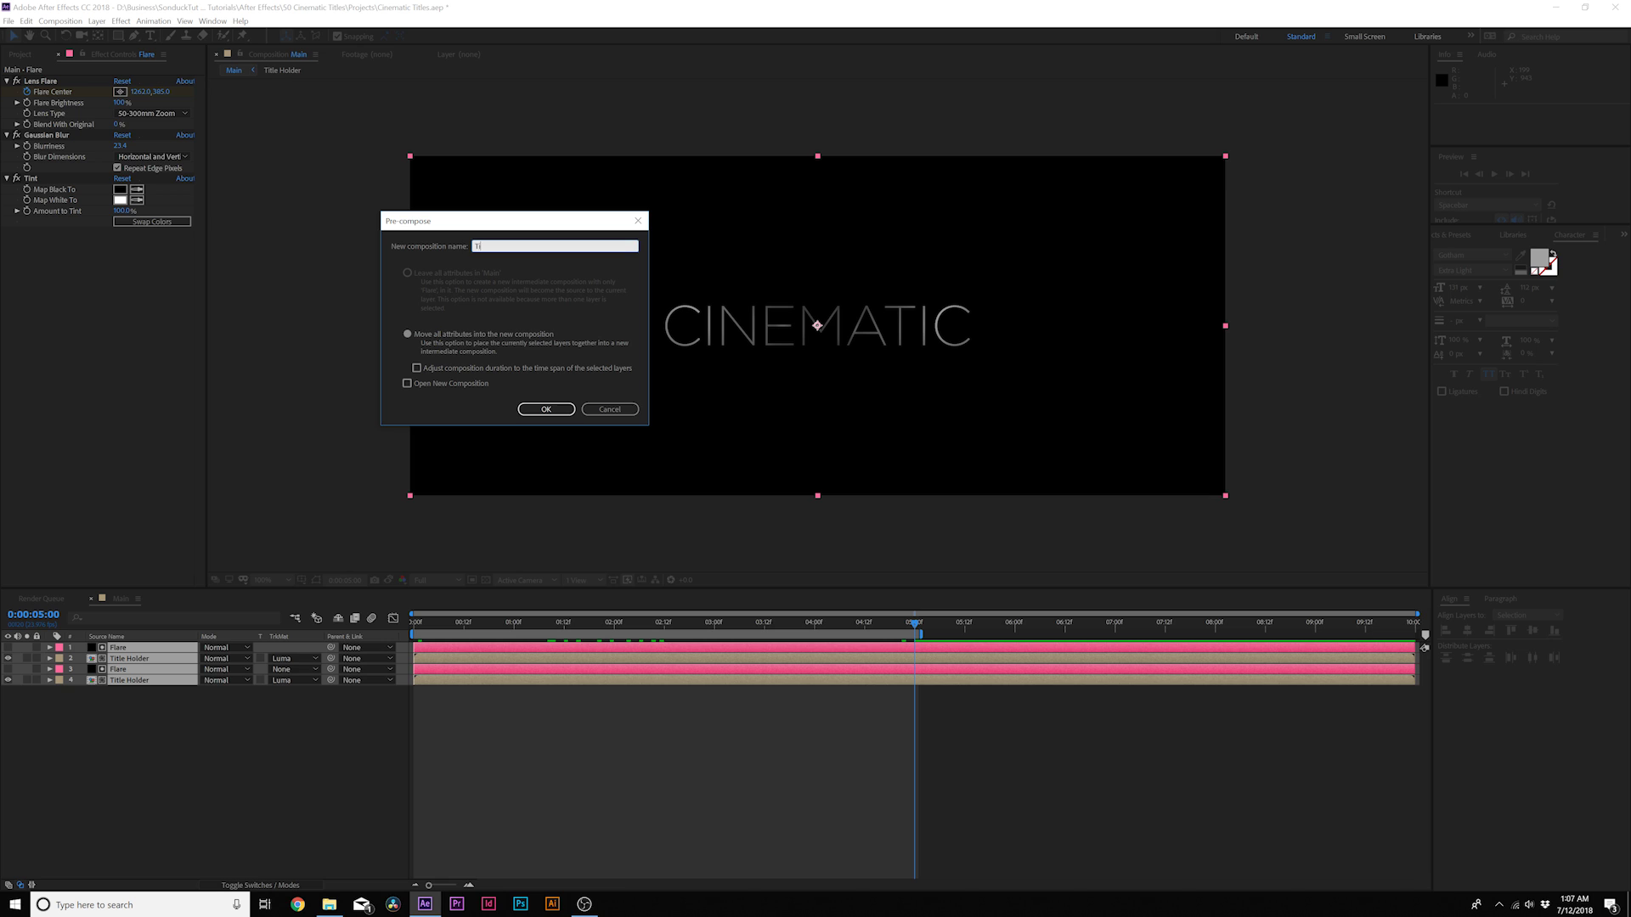
type("tle Design")
key("Return")
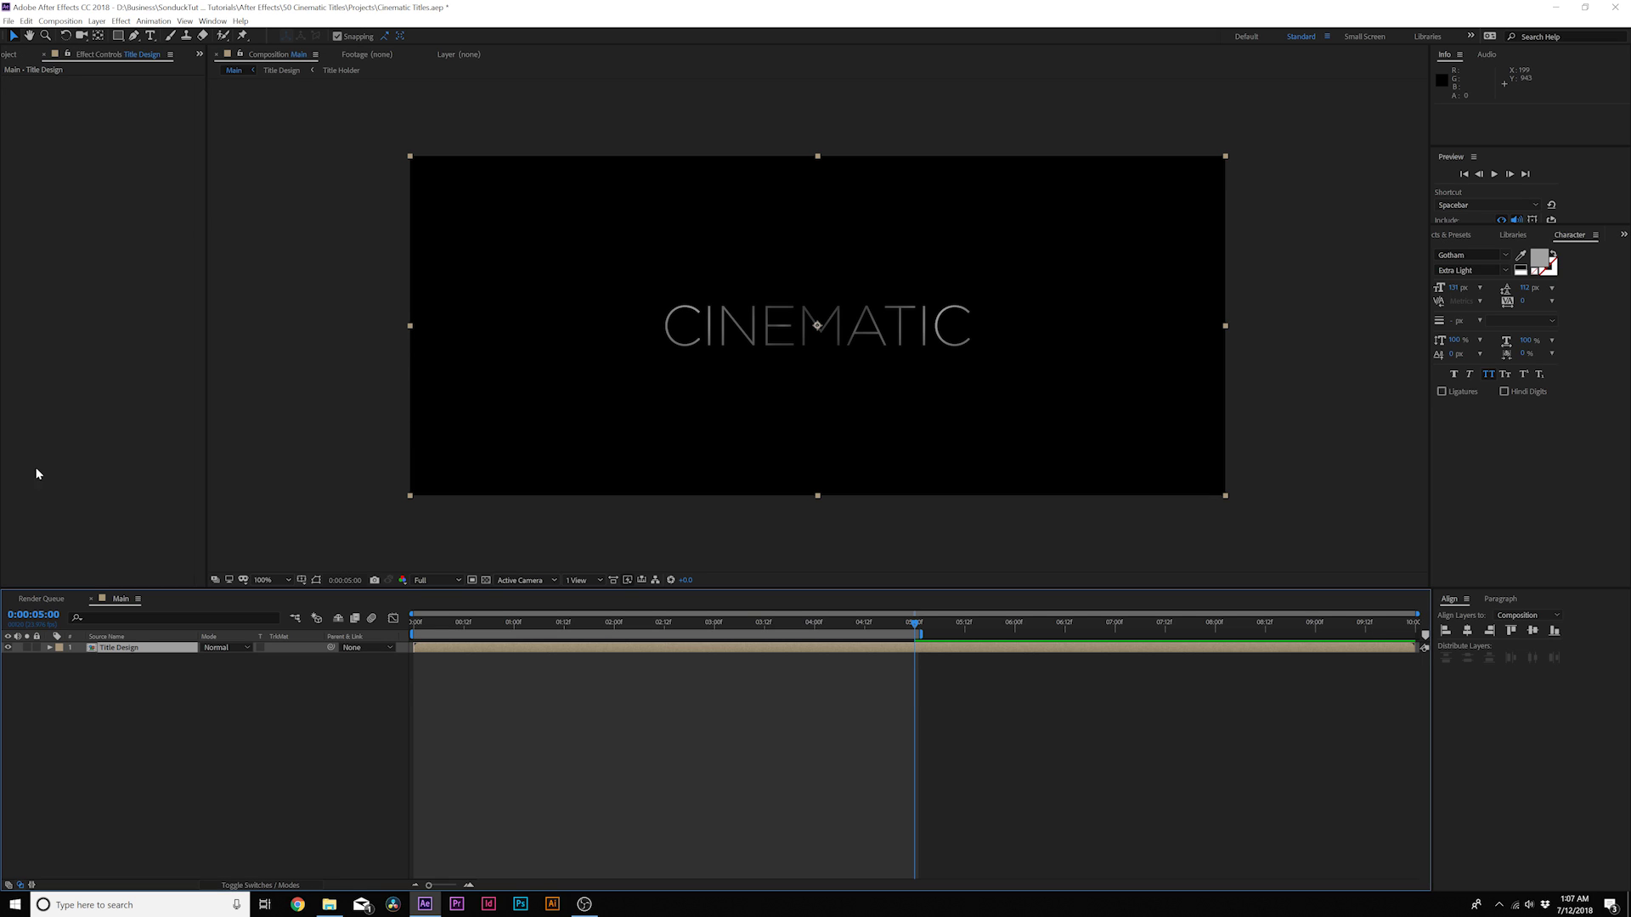
Add a Glow effect to the Title Design layer and preview it along the timeline
left_click(122, 21)
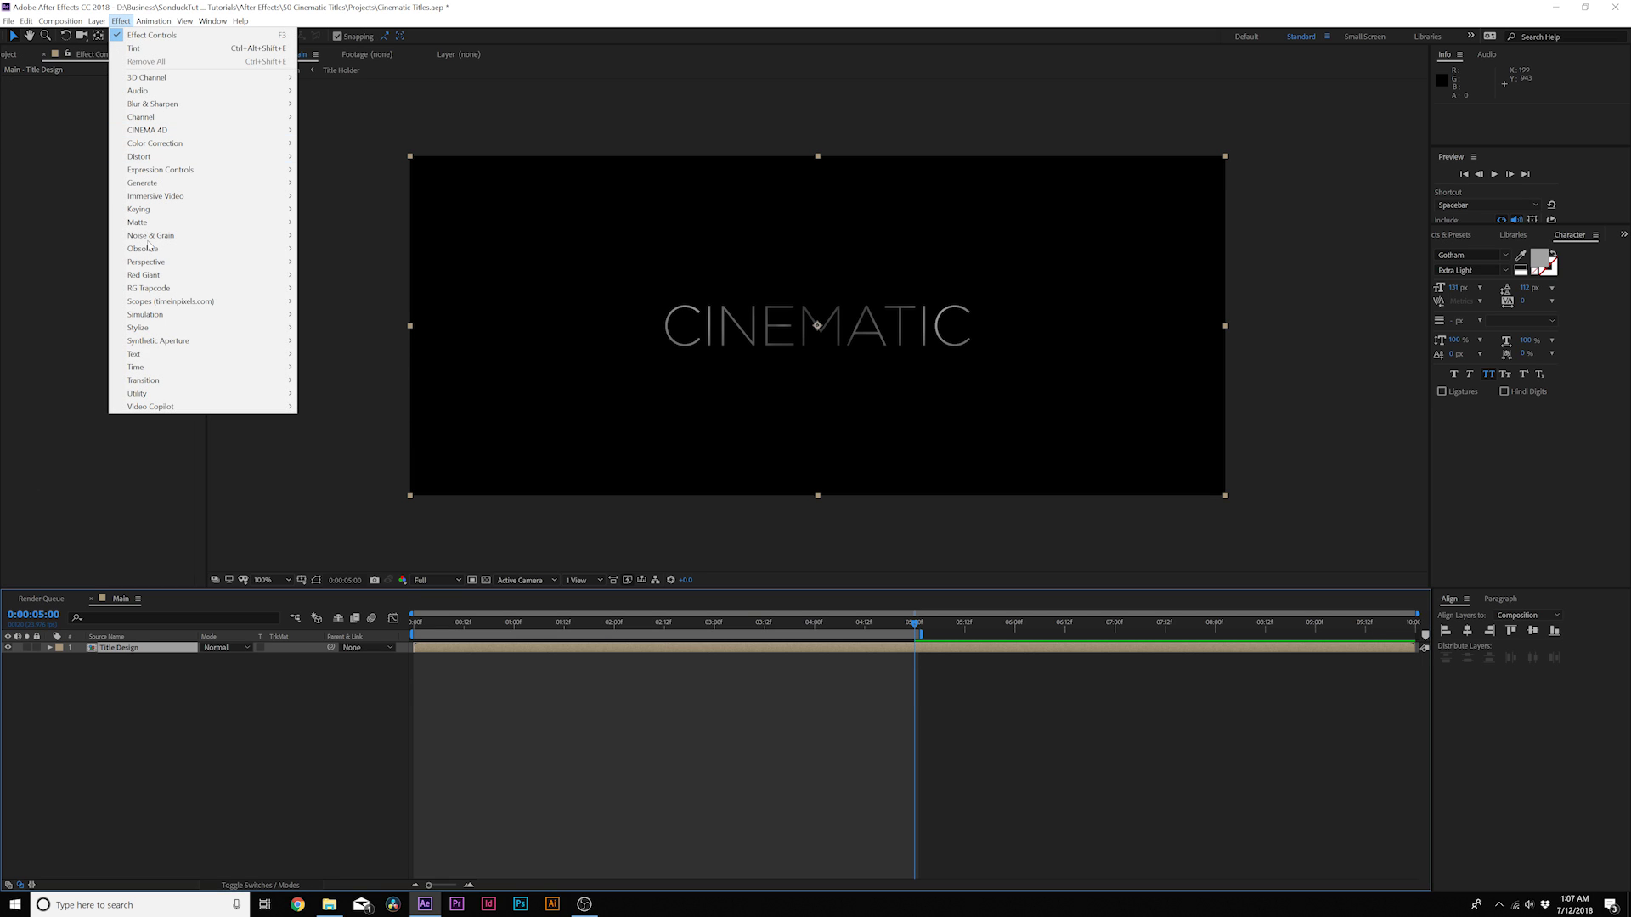
mouse_move(149, 327)
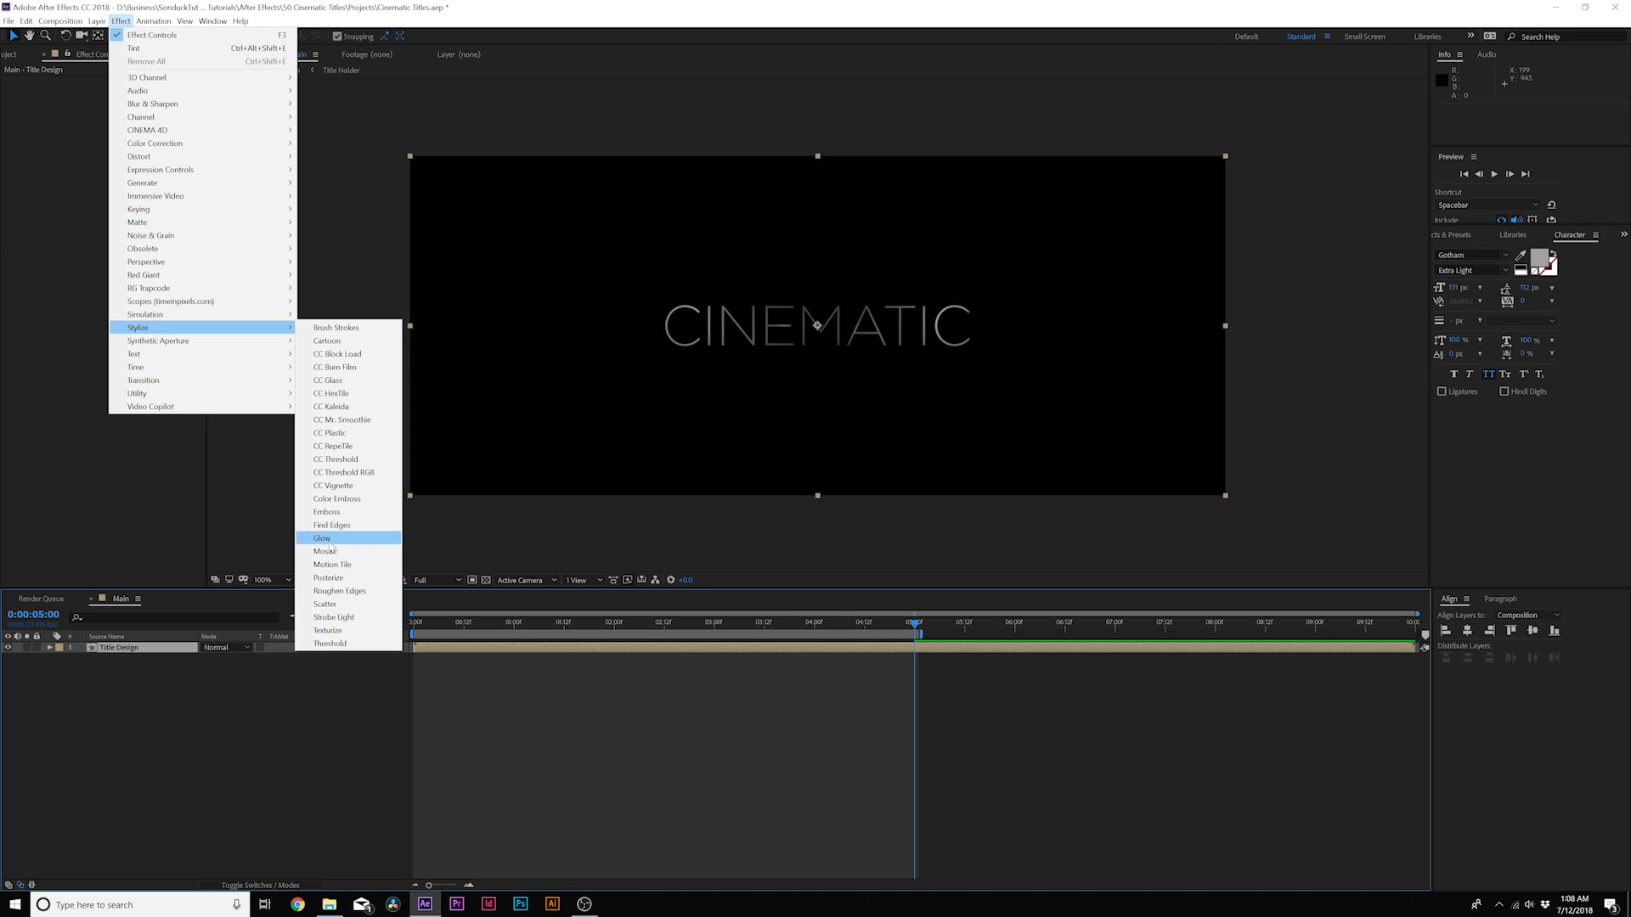
left_click(327, 541)
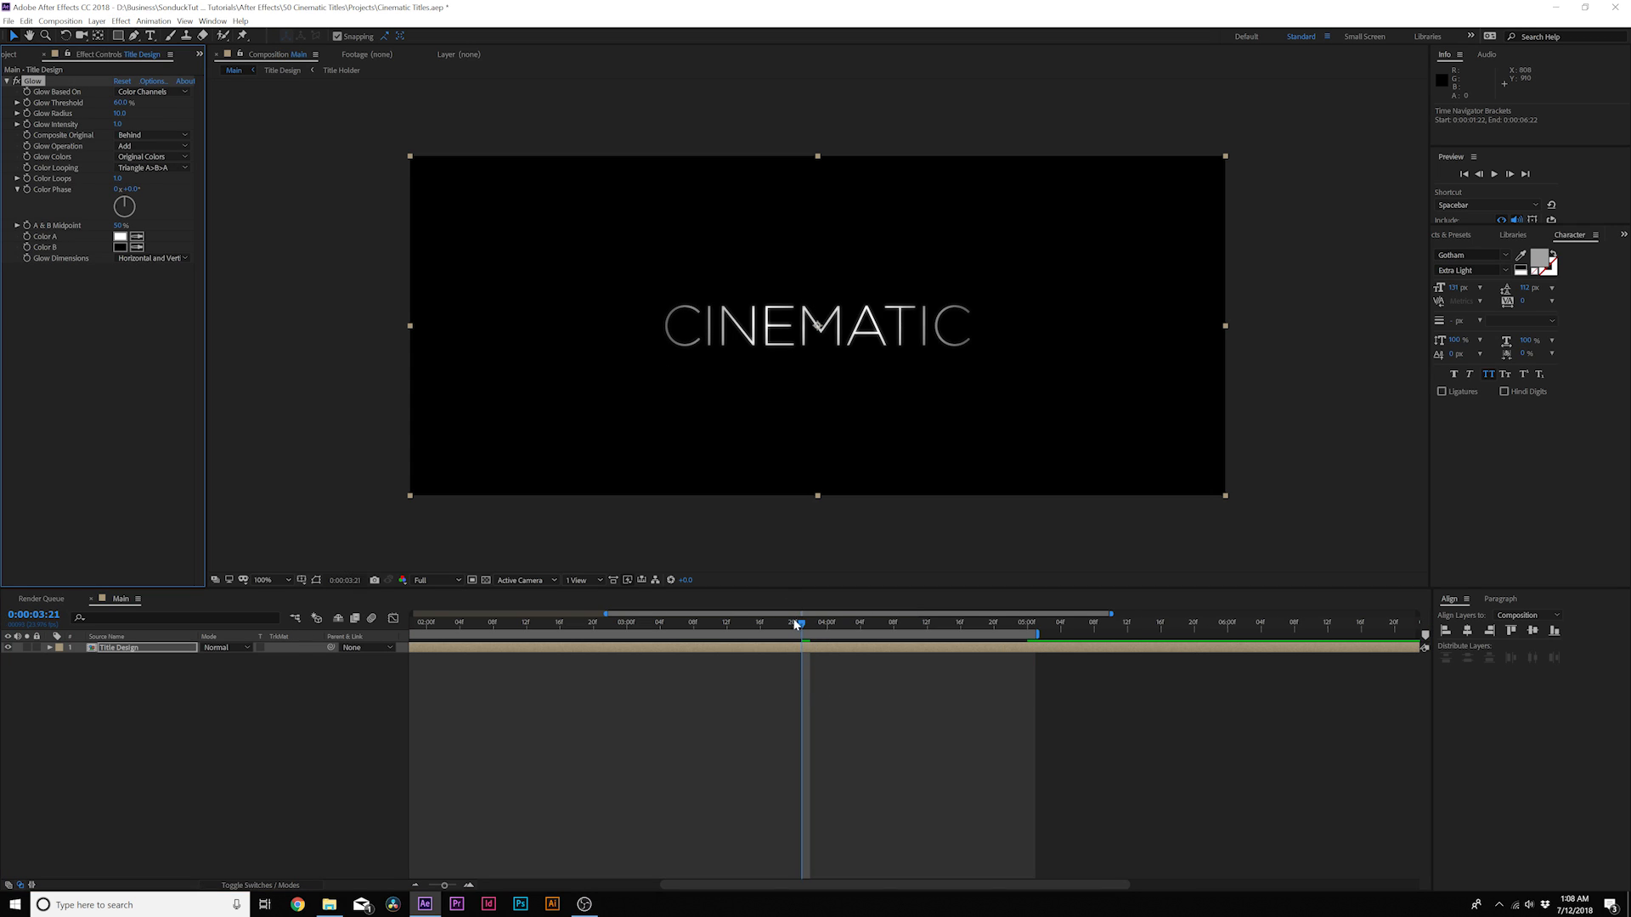
left_click_drag(796, 625, 733, 617)
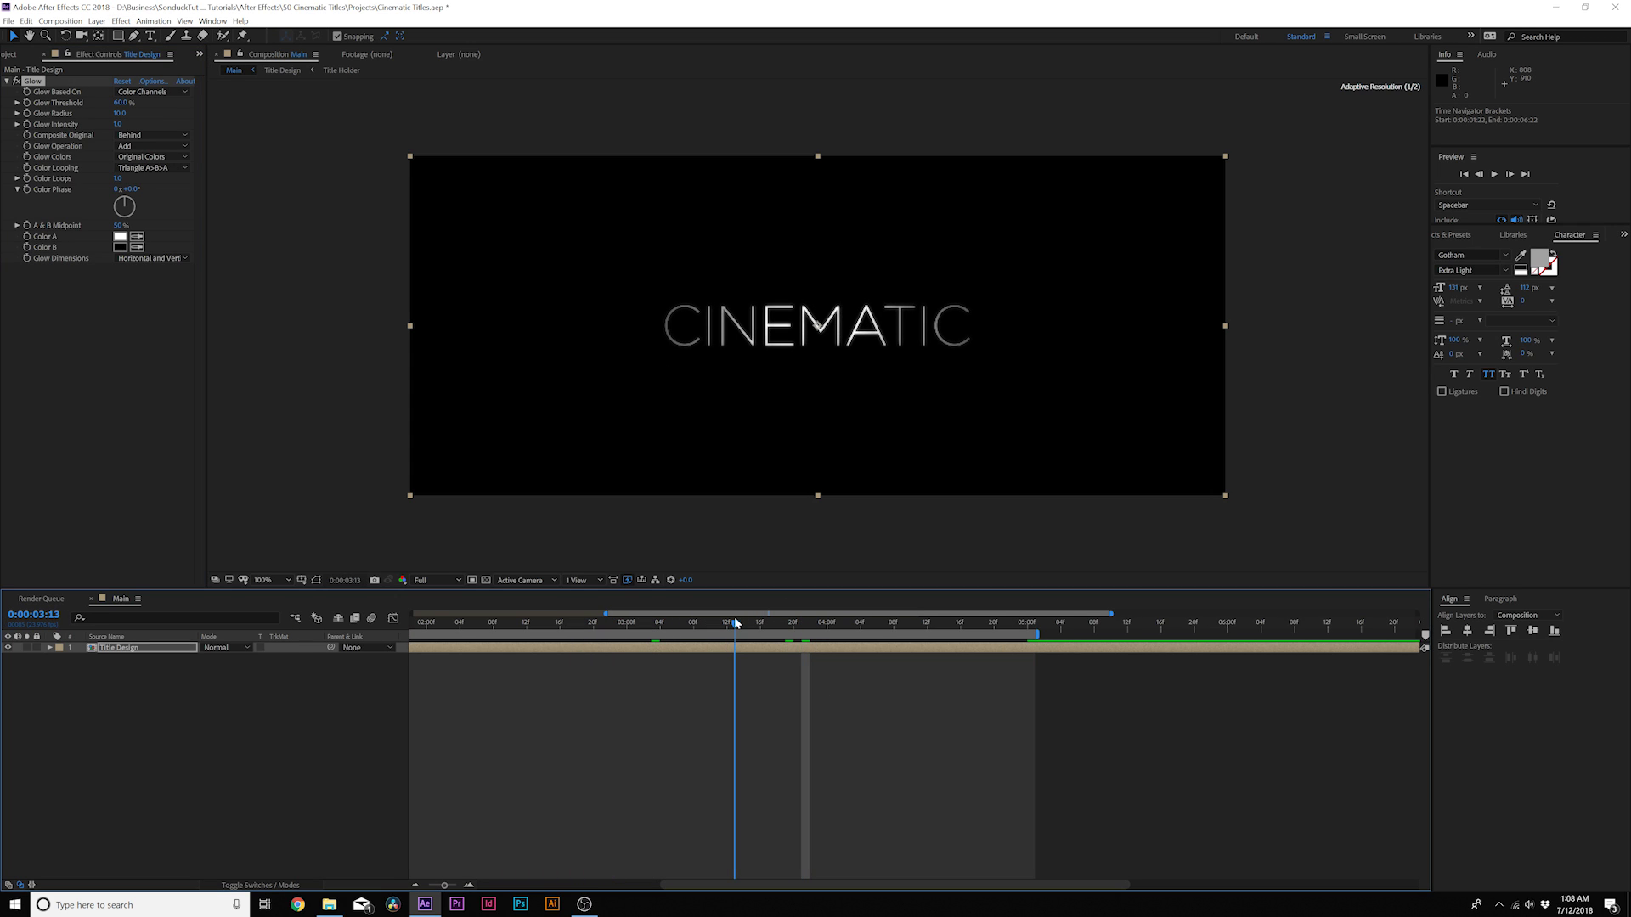
Set the Glow effect's color looping to Sawtooth B>A and its glow colors to A & B Colors, previewing it further along the timeline
left_click(173, 170)
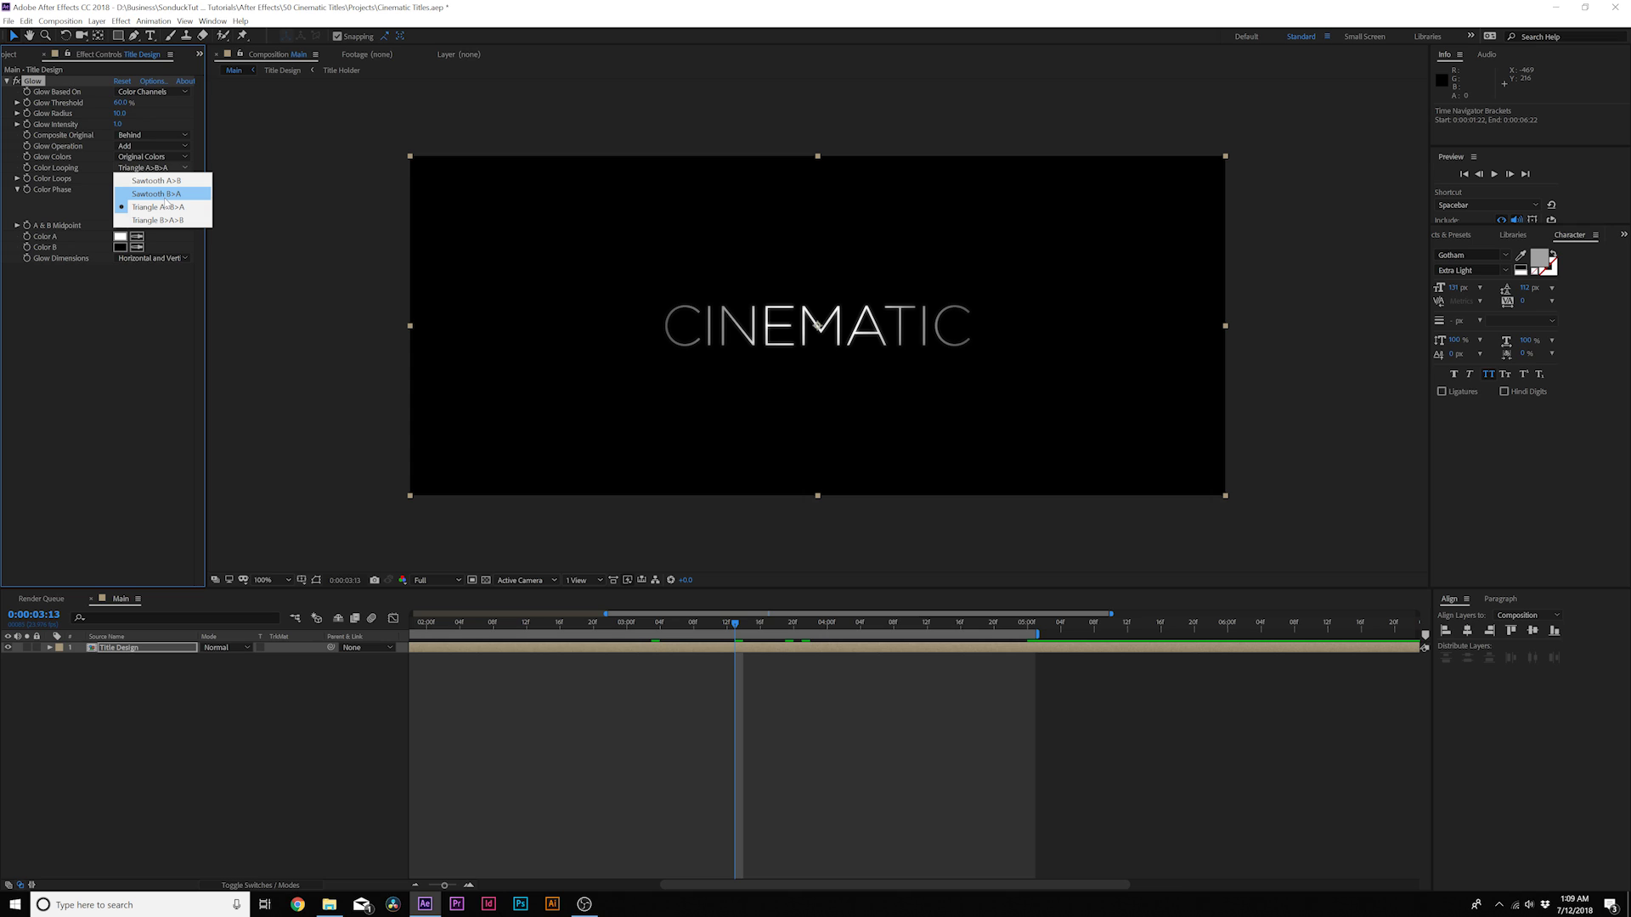
left_click(161, 194)
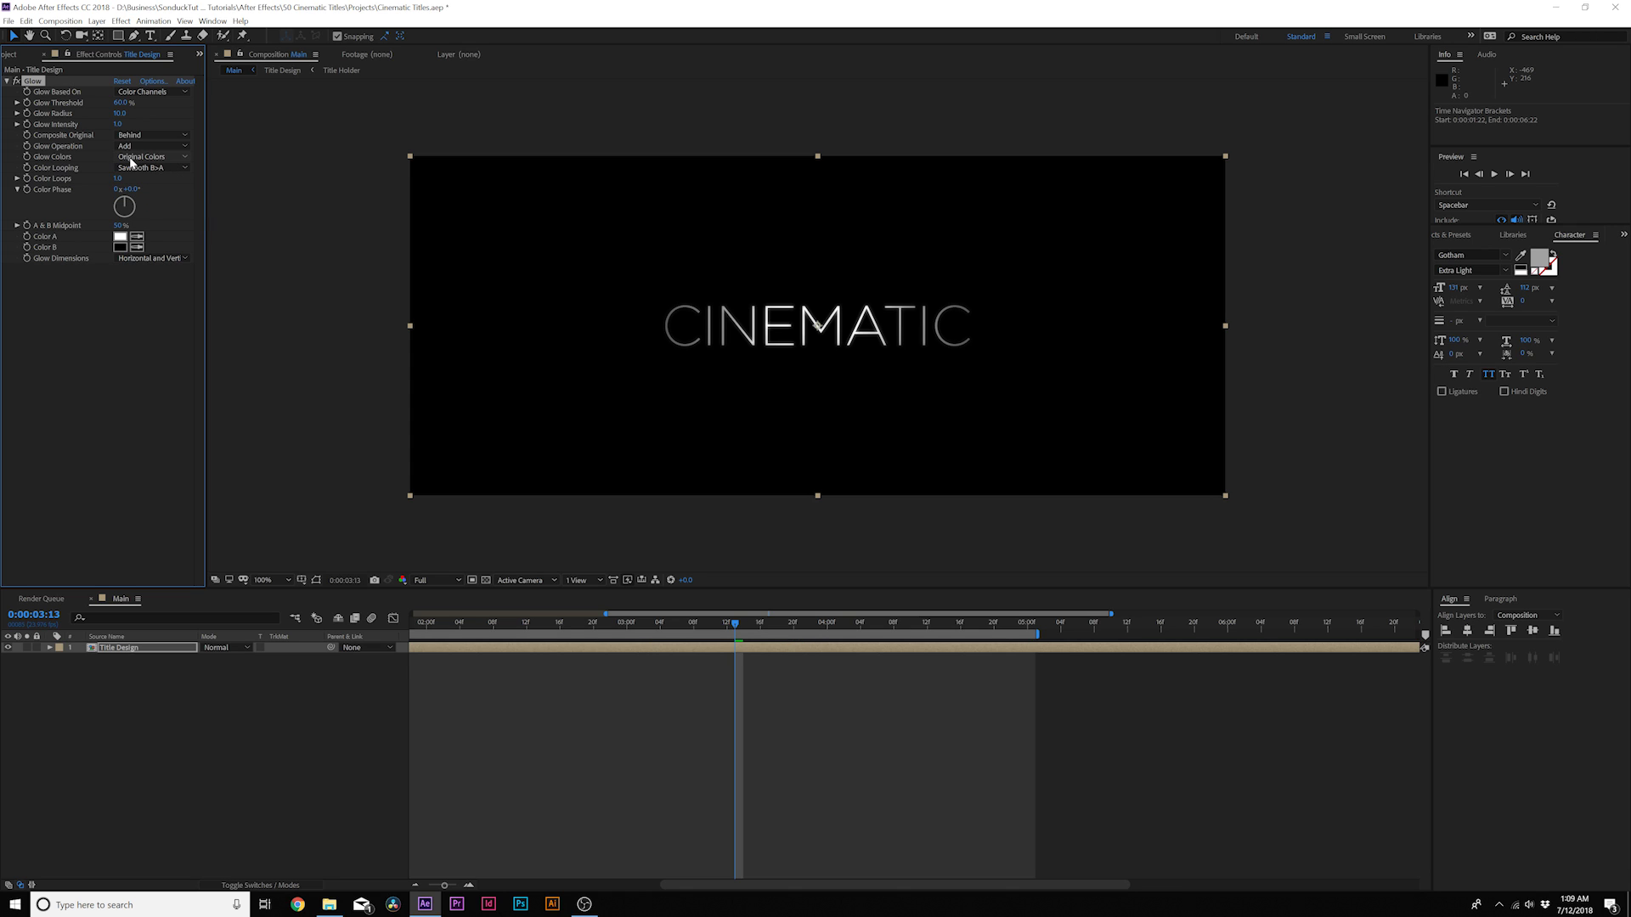
left_click(129, 161)
left_click(144, 182)
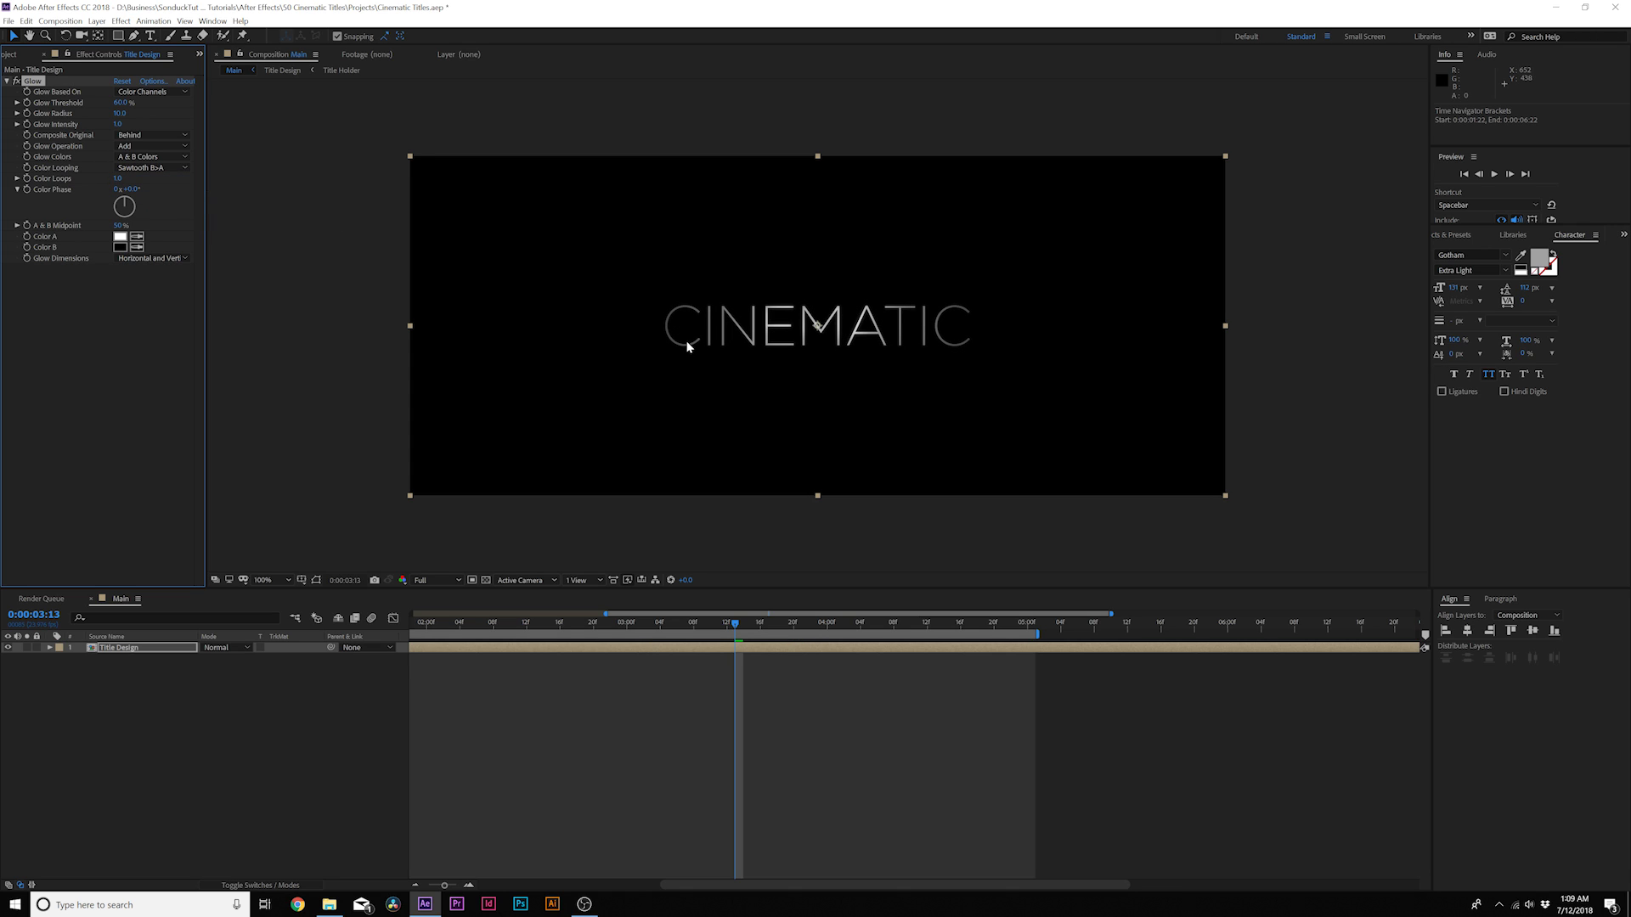
key("period")
left_click_drag(737, 625, 910, 624)
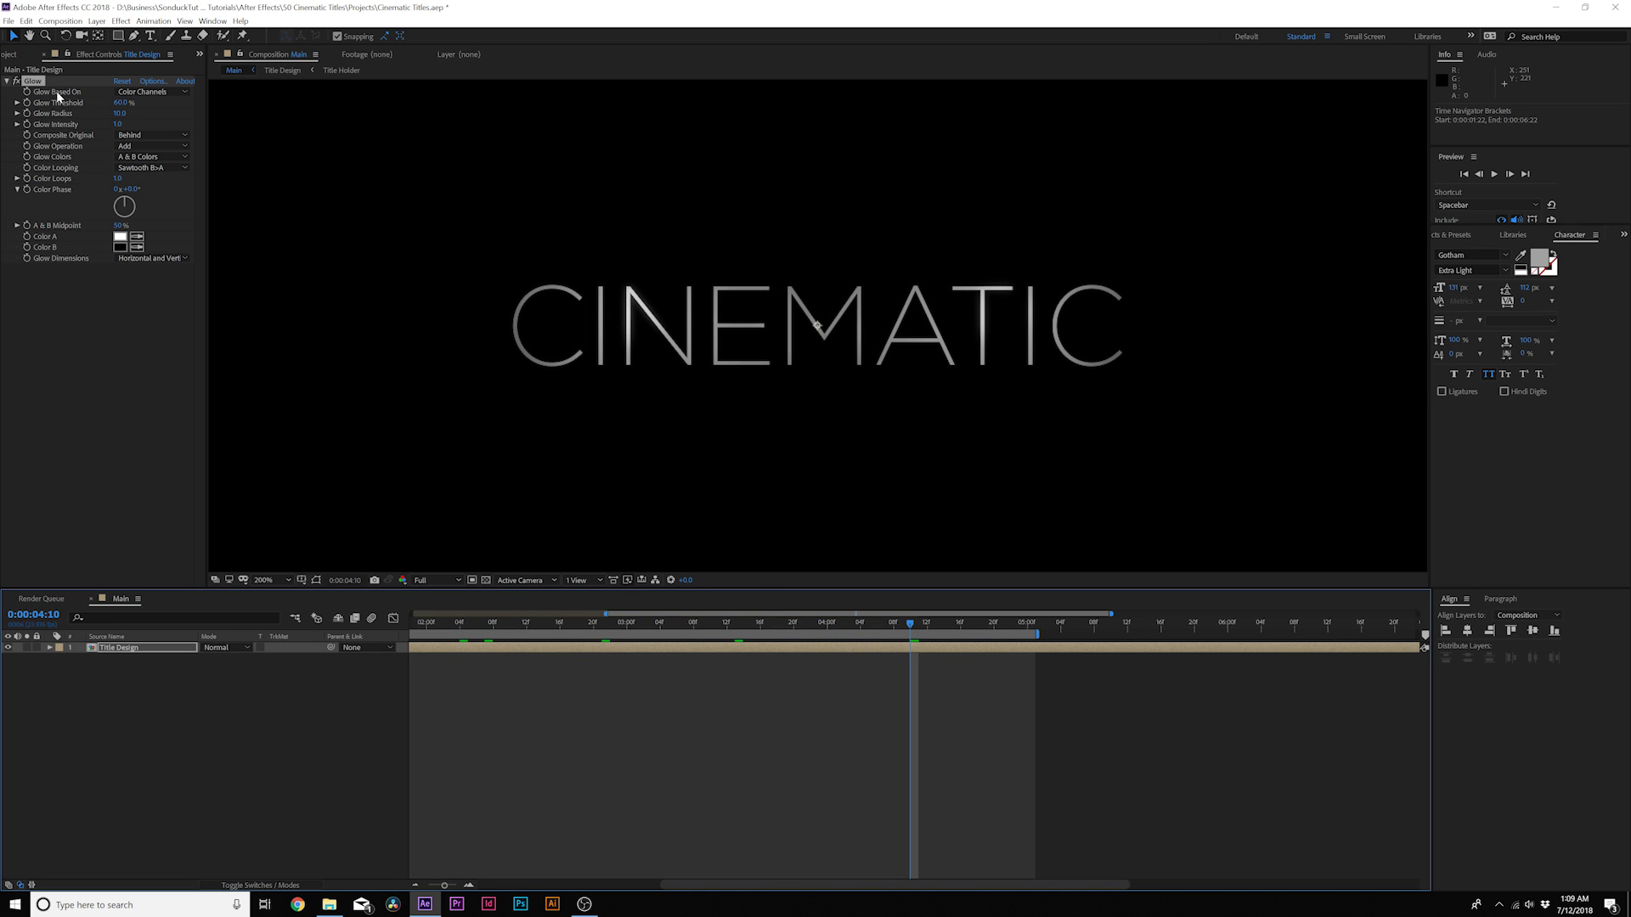
Duplicate the Glow effect, reset the copy, raise its threshold to about 67% and adjust its intensity
key("ctrl+d")
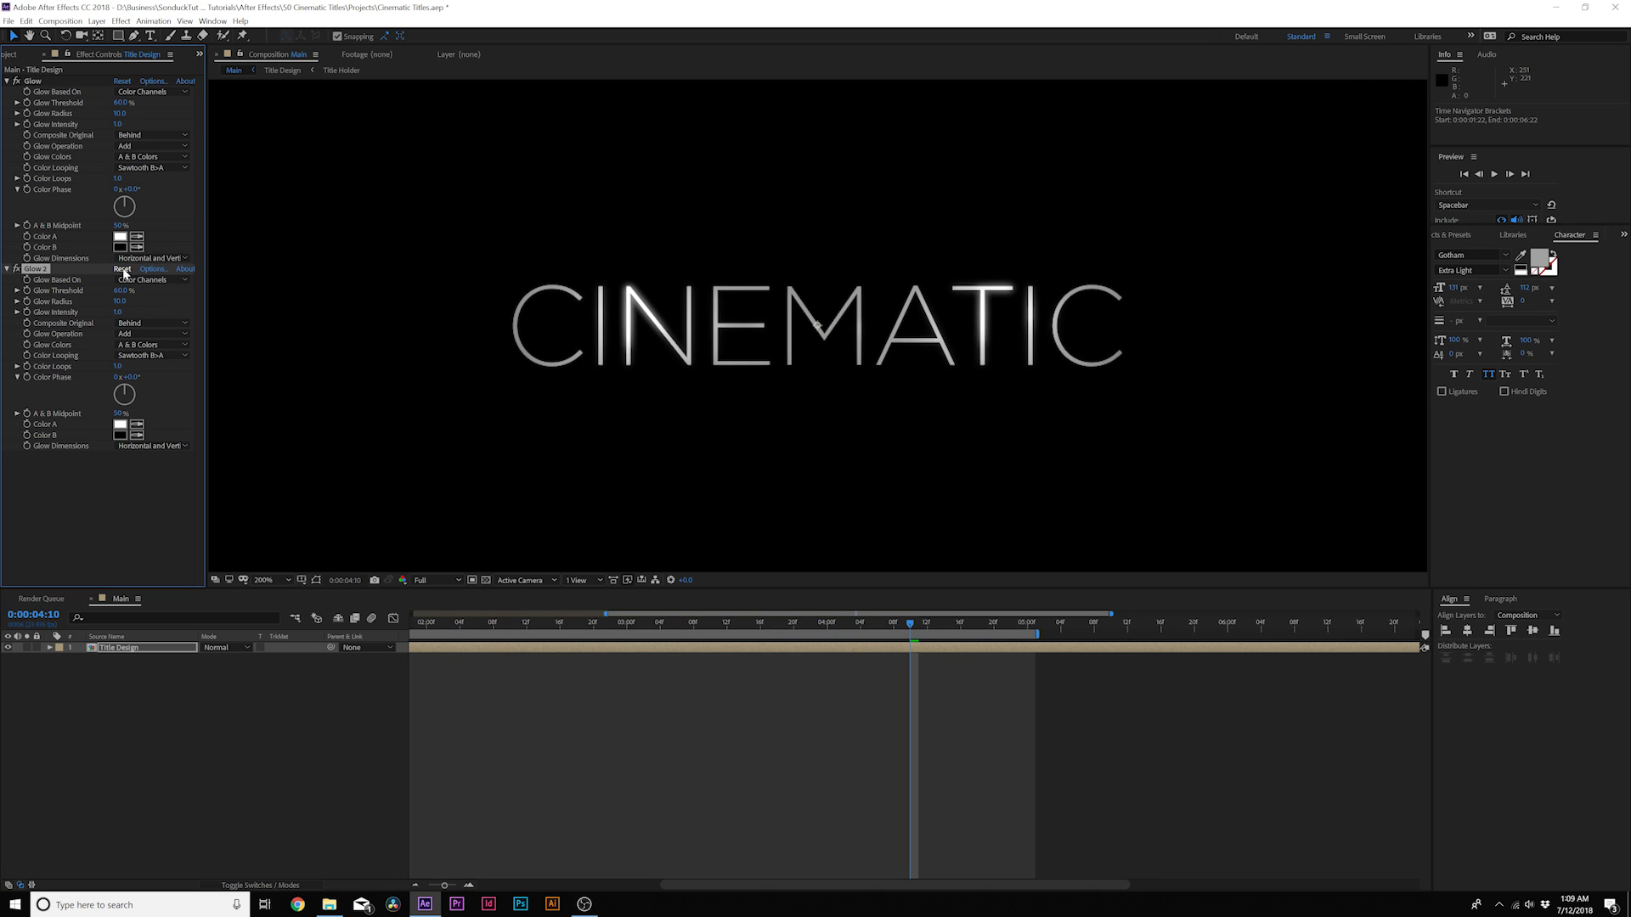
left_click(123, 269)
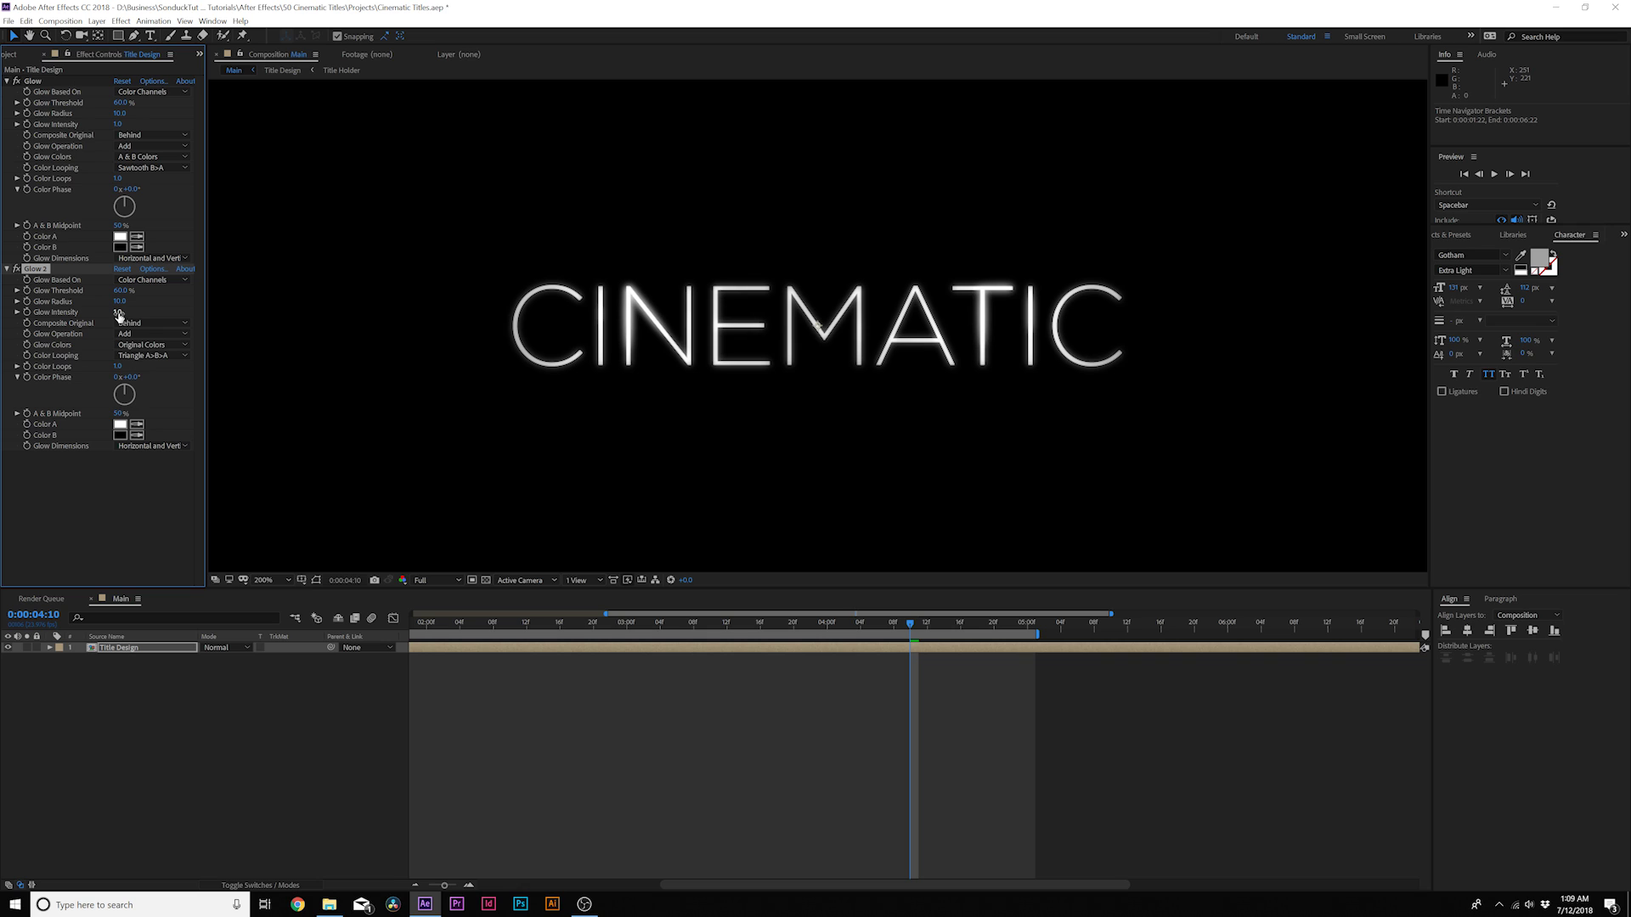
left_click_drag(121, 295, 317, 314)
left_click(303, 757)
left_click_drag(732, 631, 695, 629)
scroll(645, 501, "down", 1)
Preview the doubled glow earlier in the timeline and add a Drop Shadow effect to the Title Design layer
left_click(650, 648)
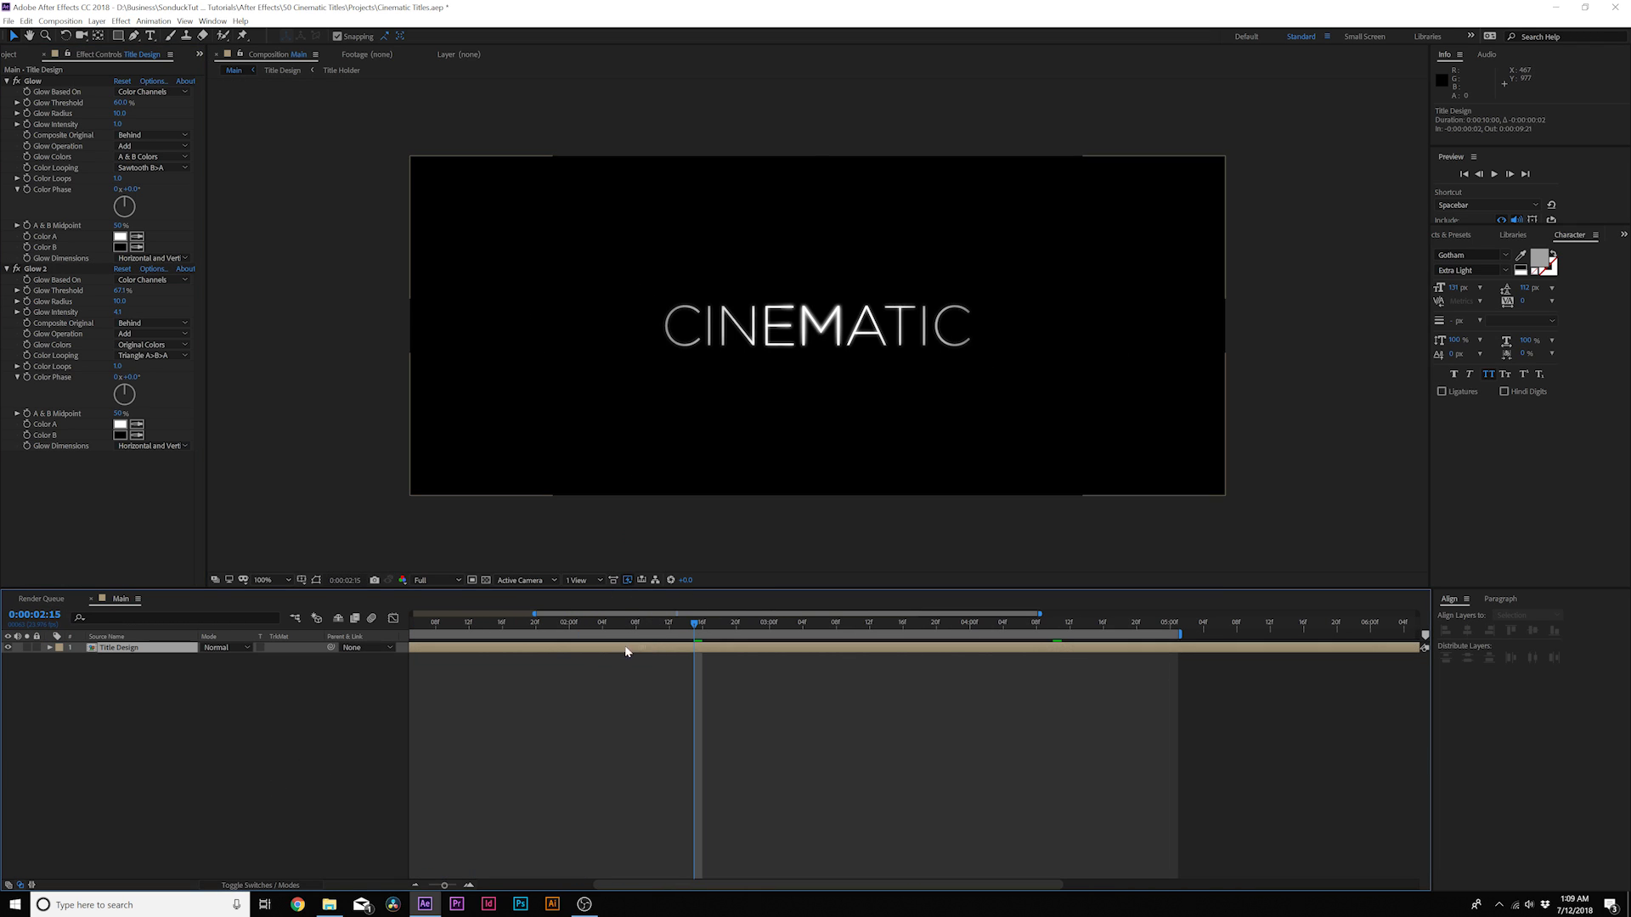
left_click_drag(695, 628, 553, 628)
key("semicolon")
left_click(121, 21)
mouse_move(161, 268)
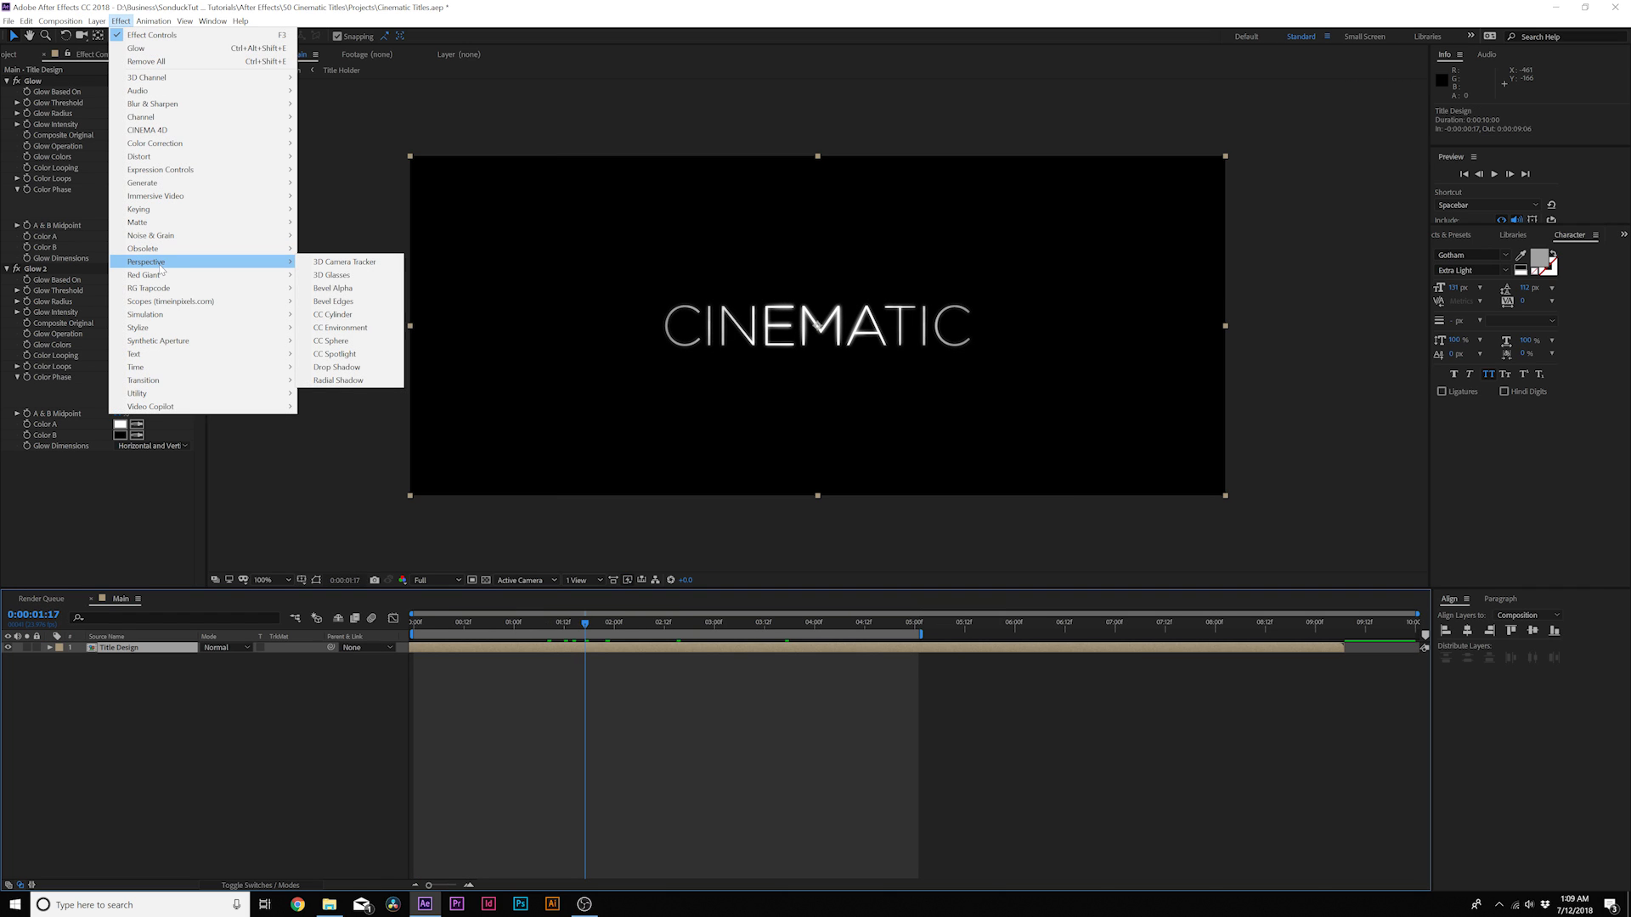
left_click(373, 369)
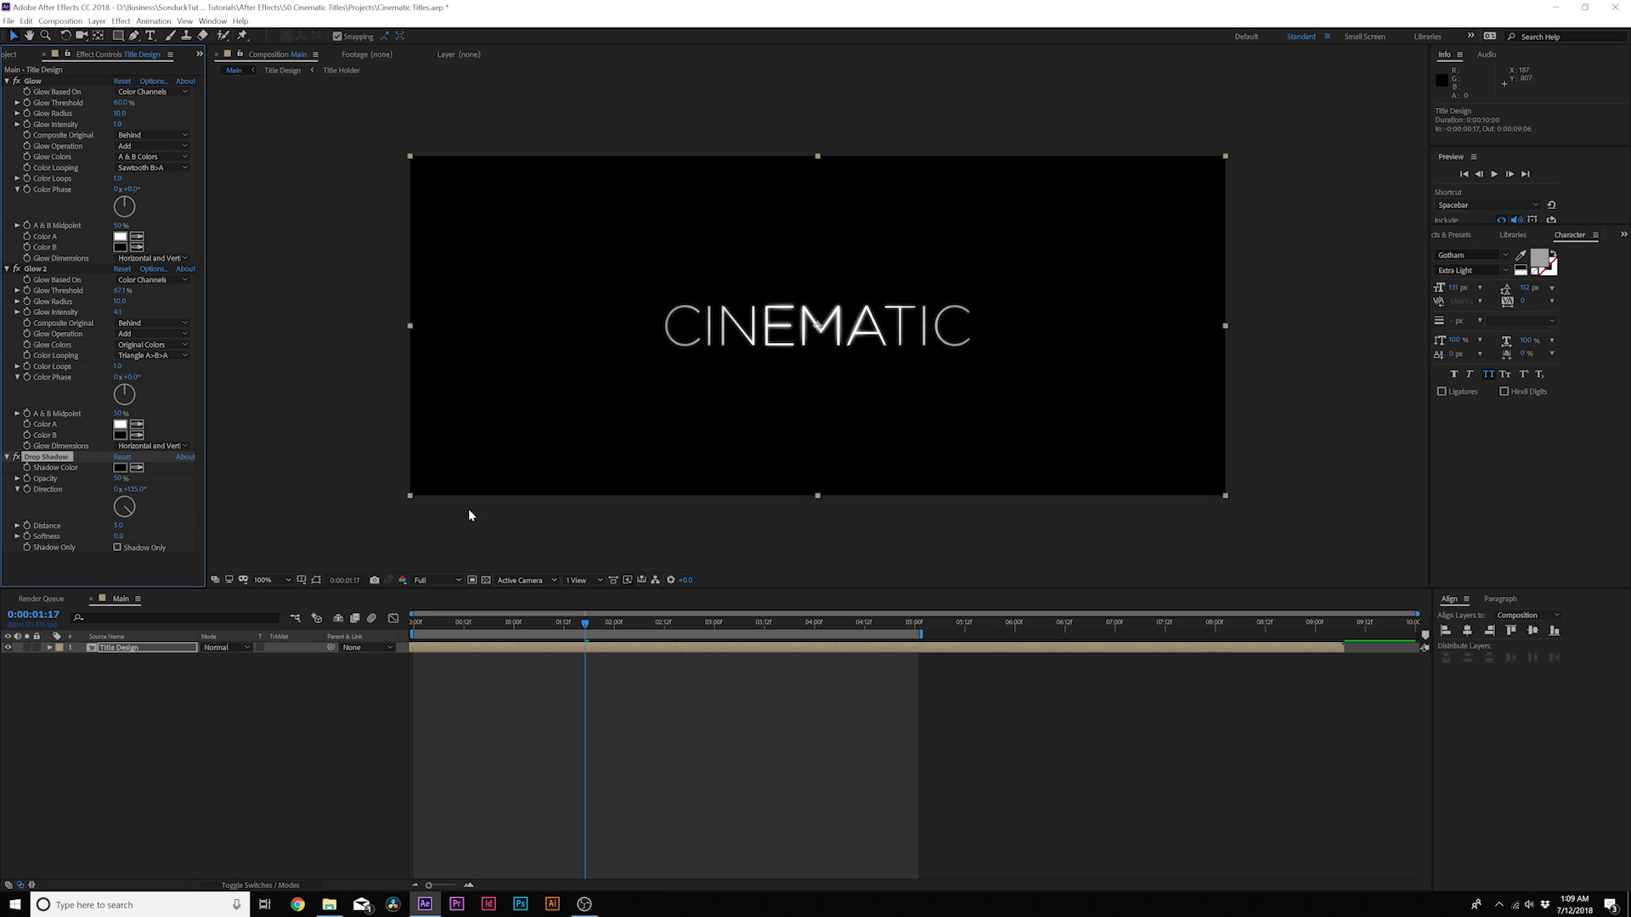
Set the Drop Shadow's distance to 0, soften it to about 18 and raise its opacity, judging it against the transparency grid
left_click(485, 580)
key("period")
left_click(118, 525)
type("0")
key("Return")
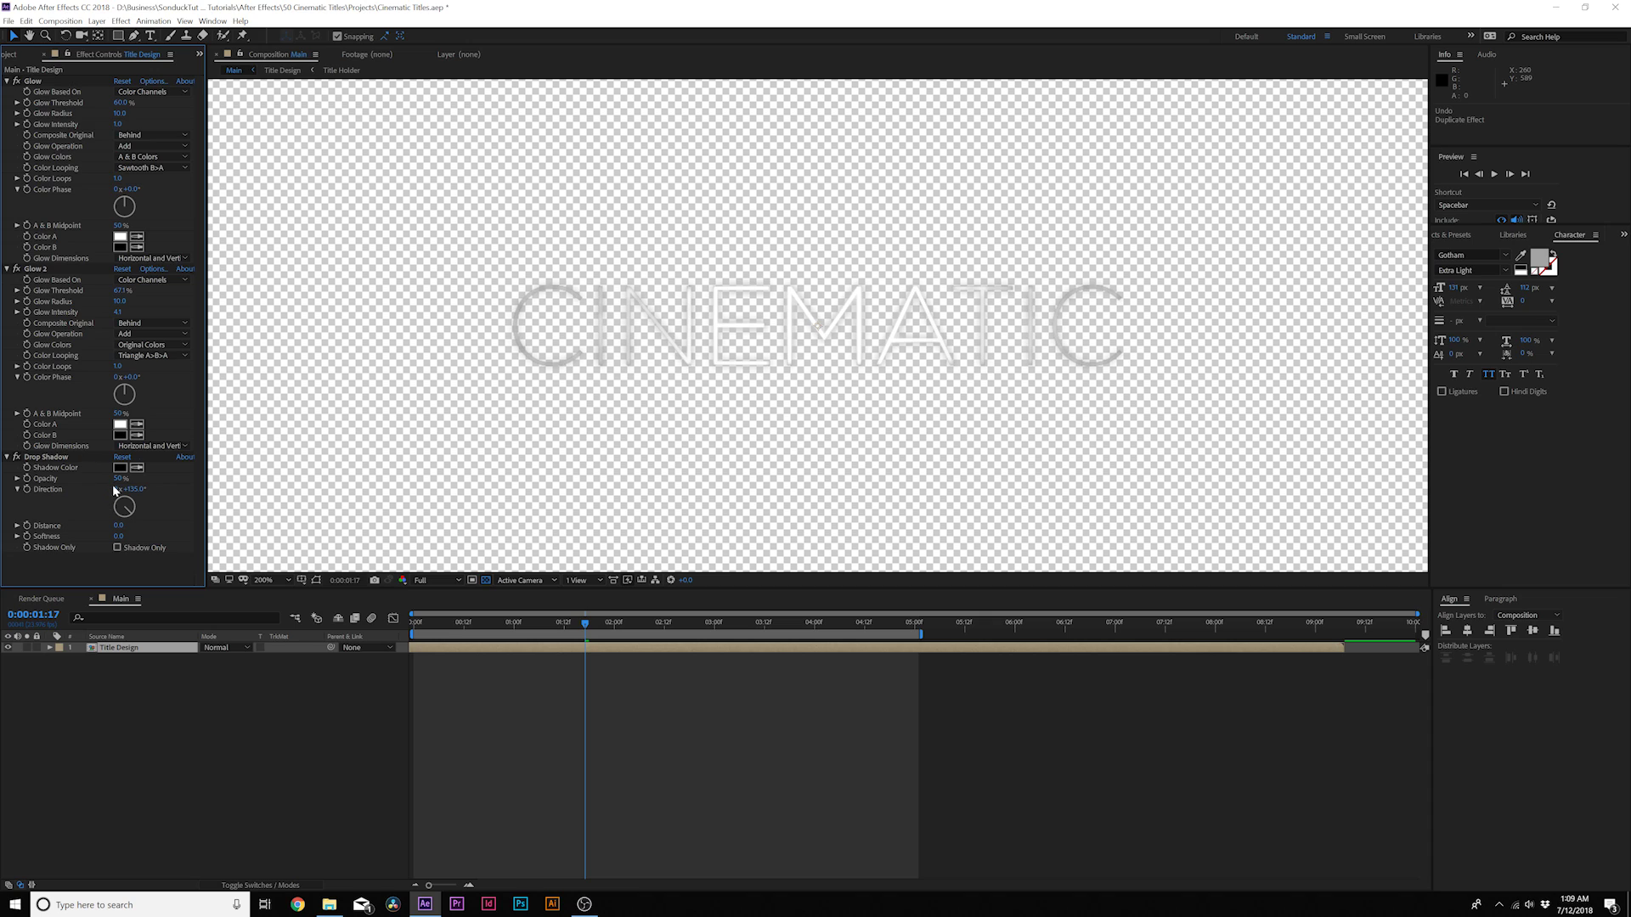
left_click_drag(119, 536, 127, 536)
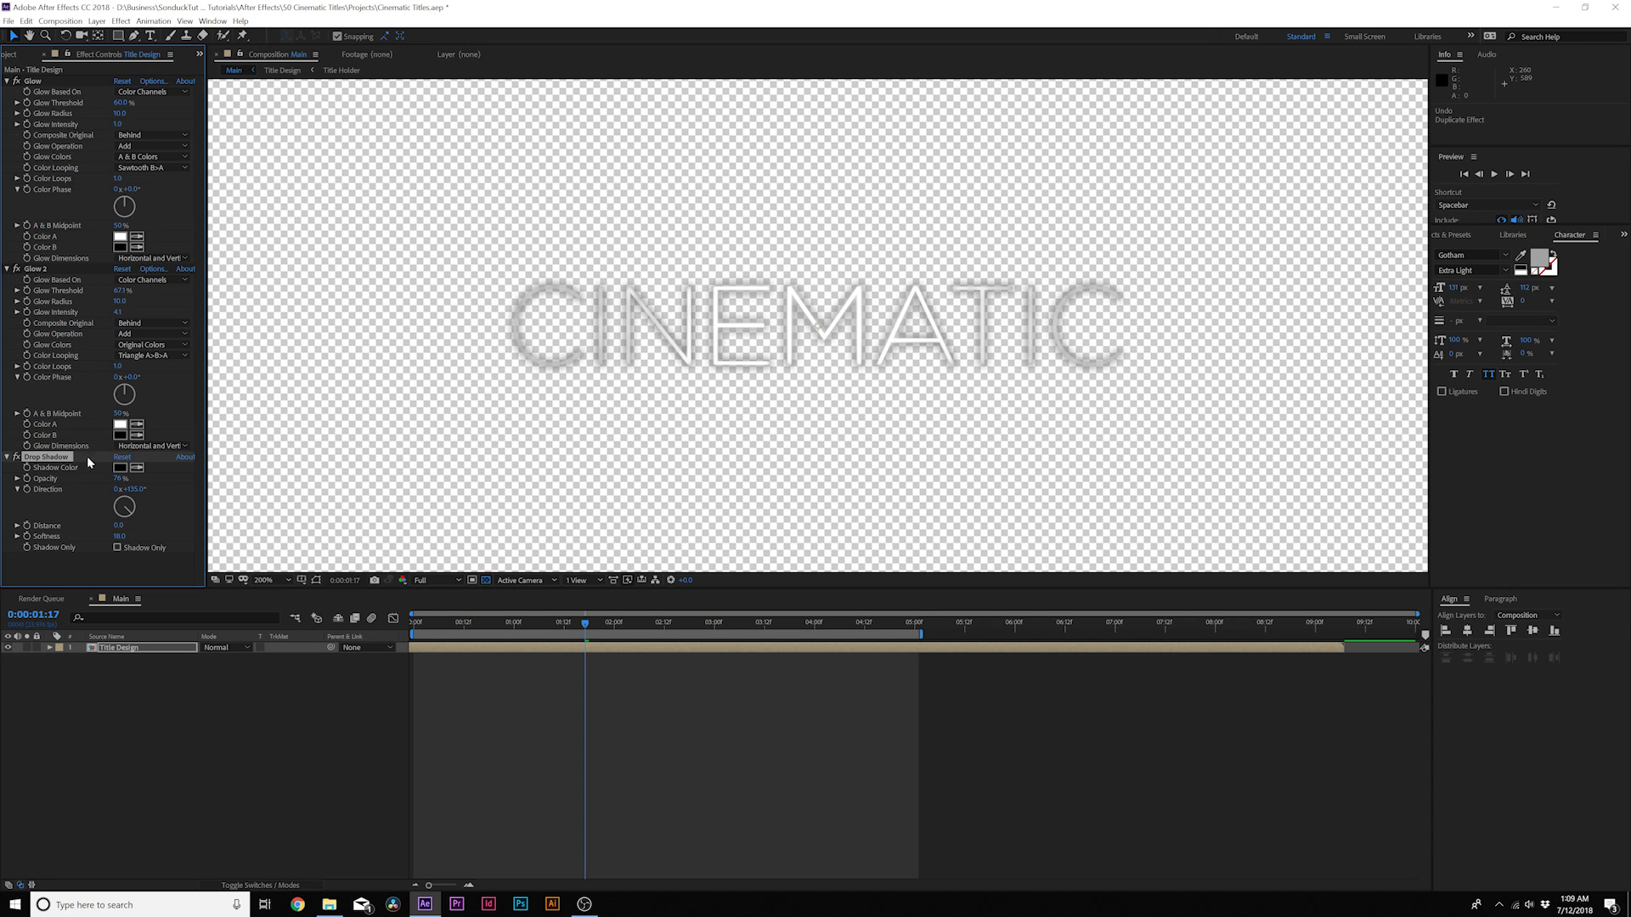
Duplicate the Drop Shadow and give the copy a softness of about 160 and an opacity of 21%
key("ctrl+d")
left_click_drag(120, 569, 255, 569)
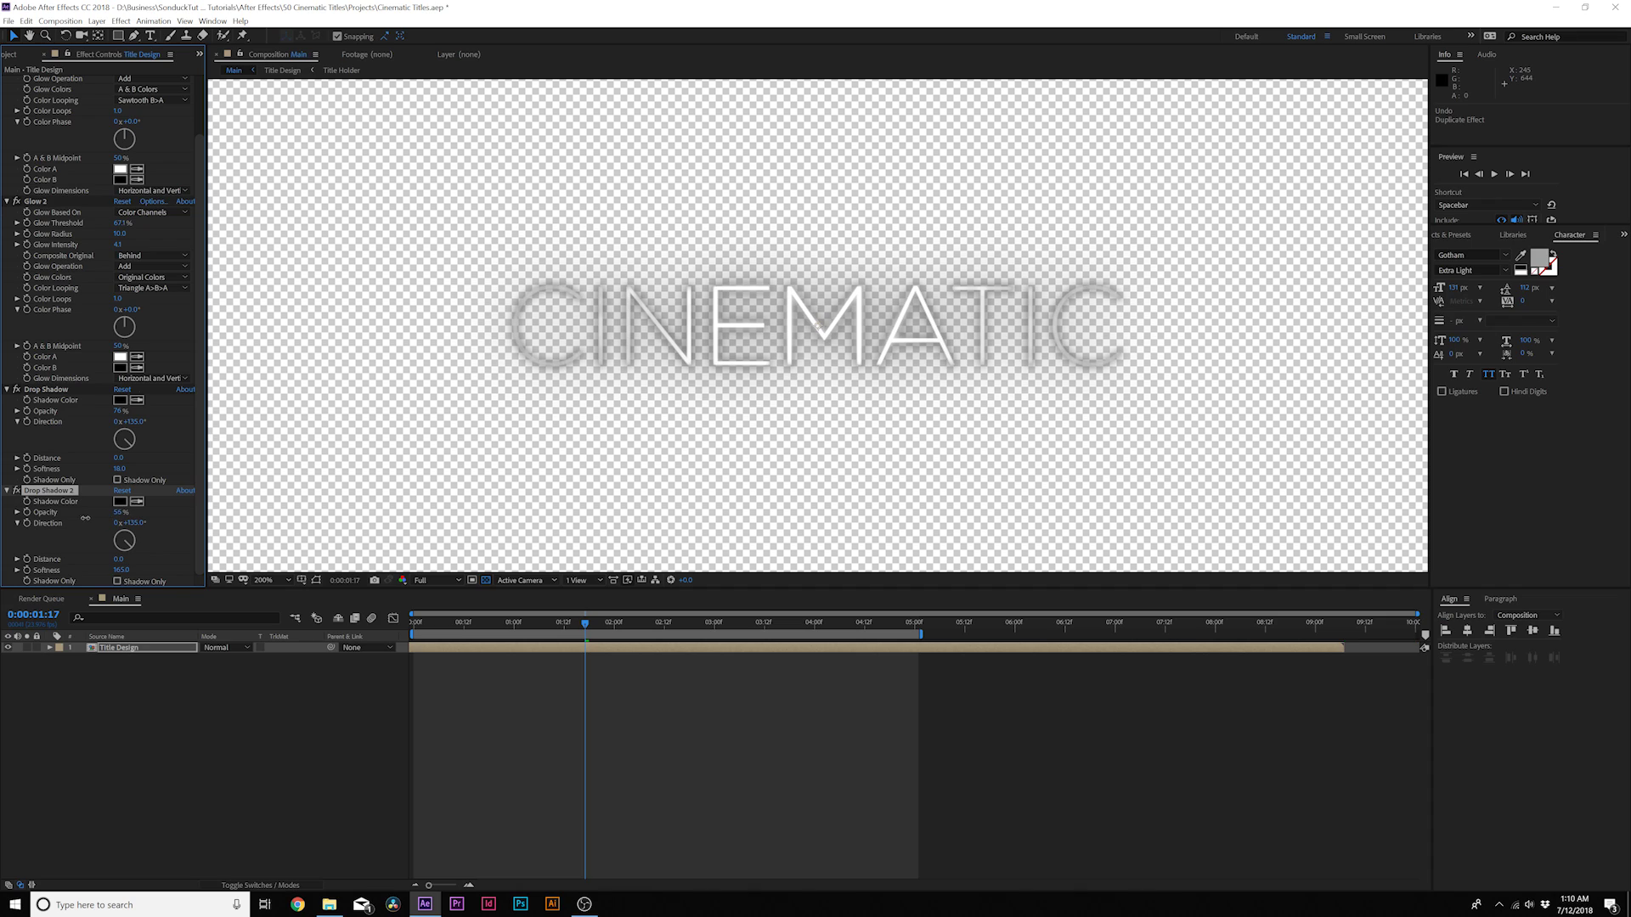
left_click_drag(77, 517, 41, 516)
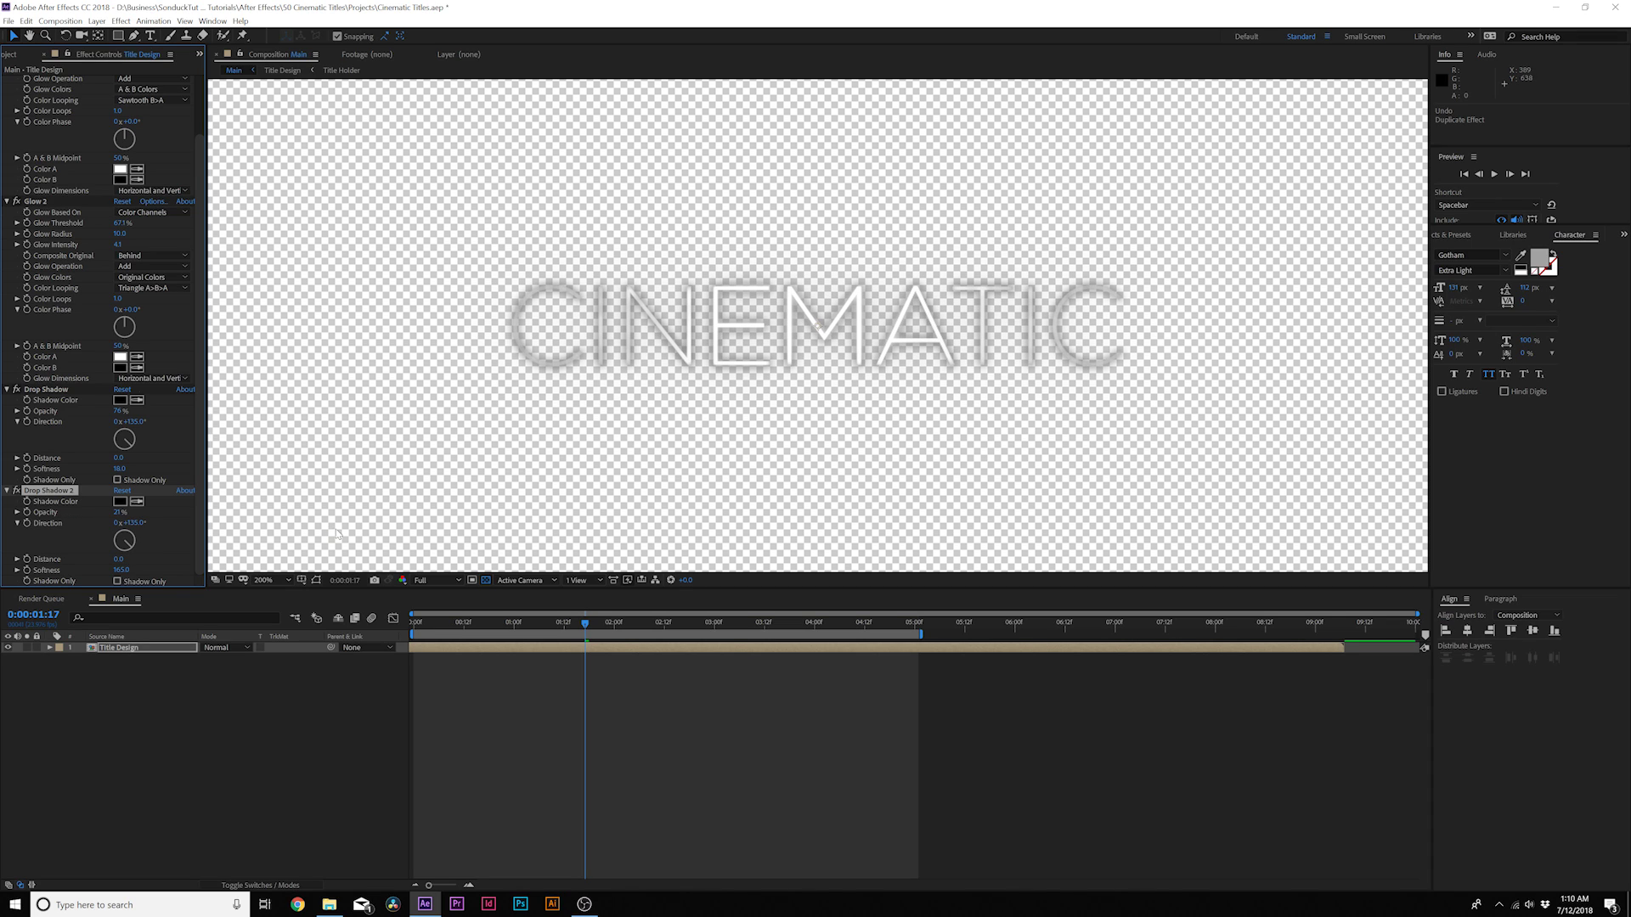
left_click(486, 580)
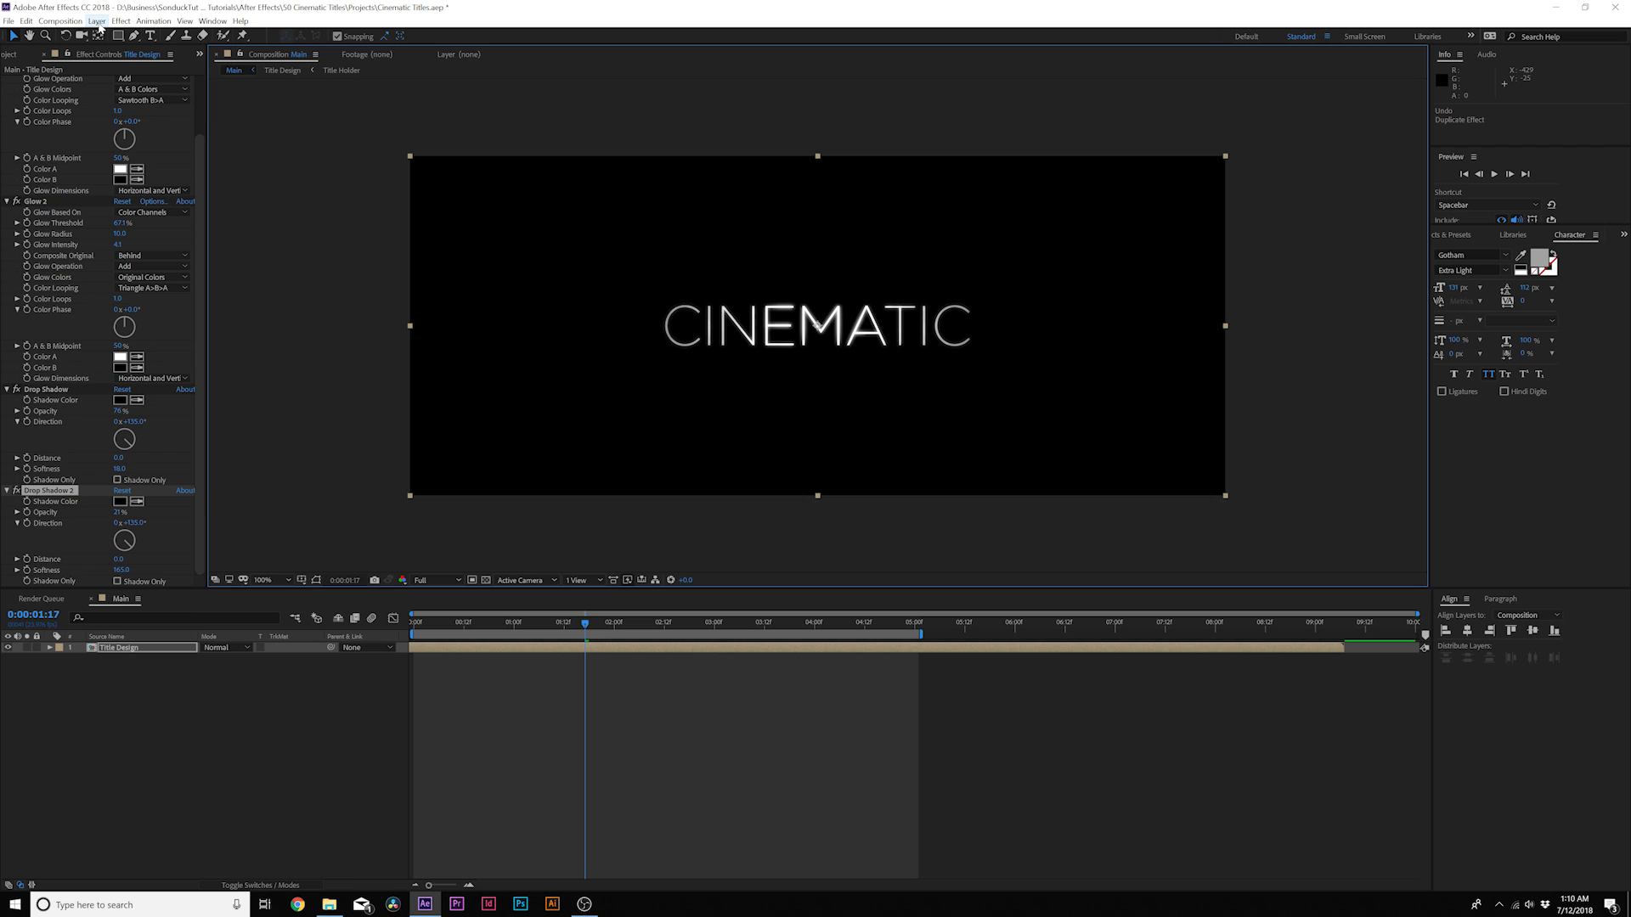
Add a Bevel and Emboss layer style to Title Design and set its style to Outer Bevel
mouse_move(130, 319)
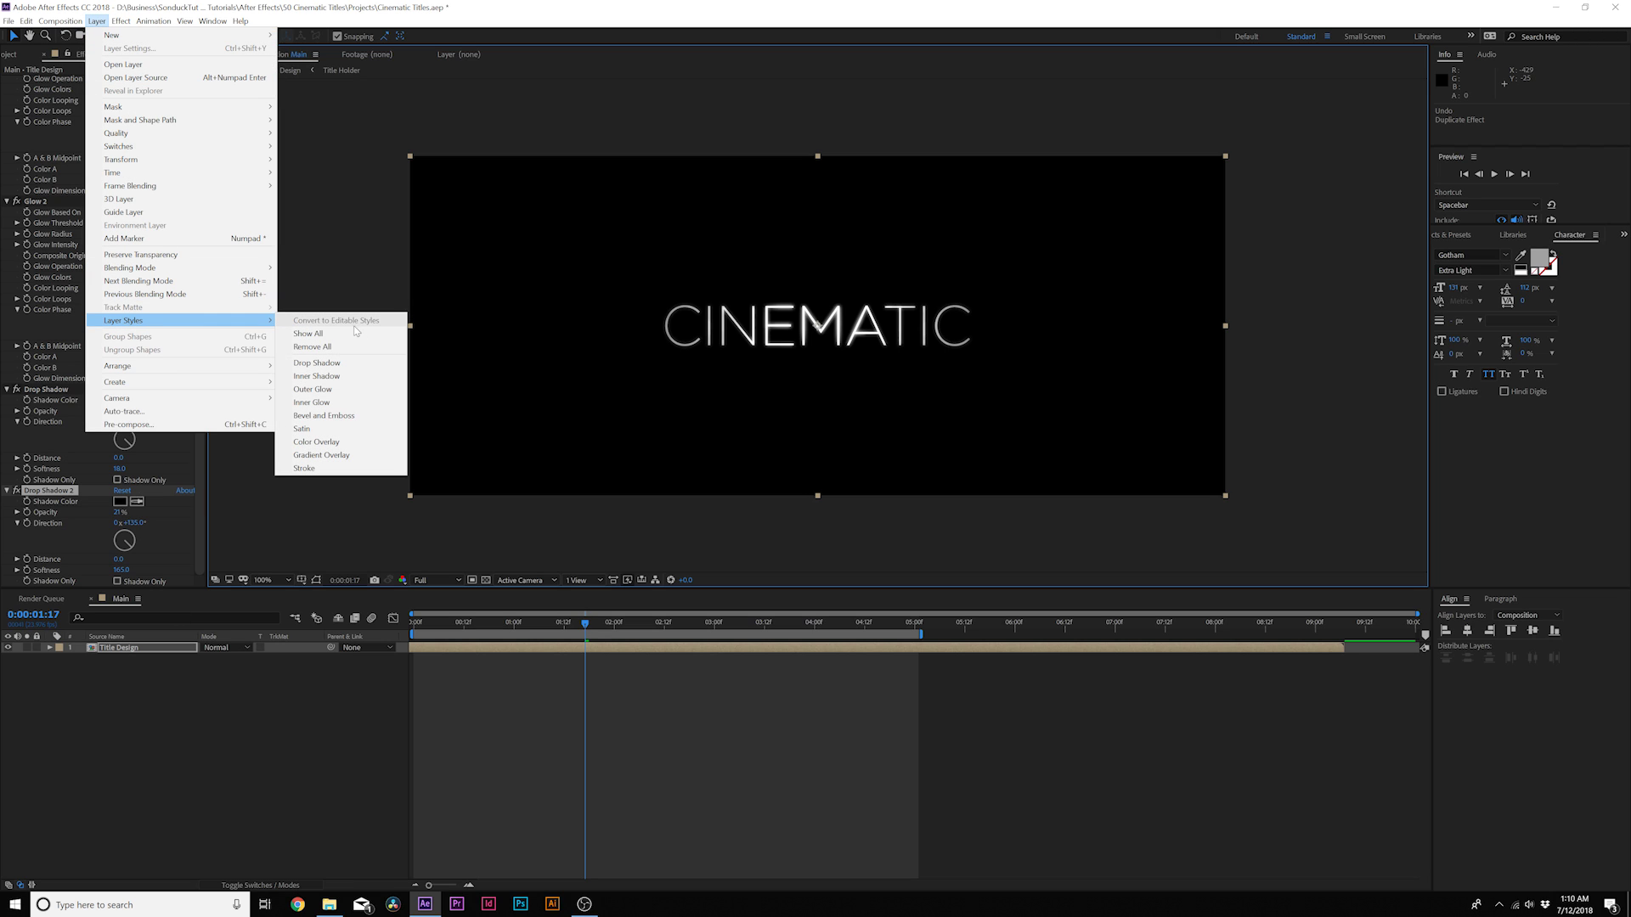
left_click(329, 417)
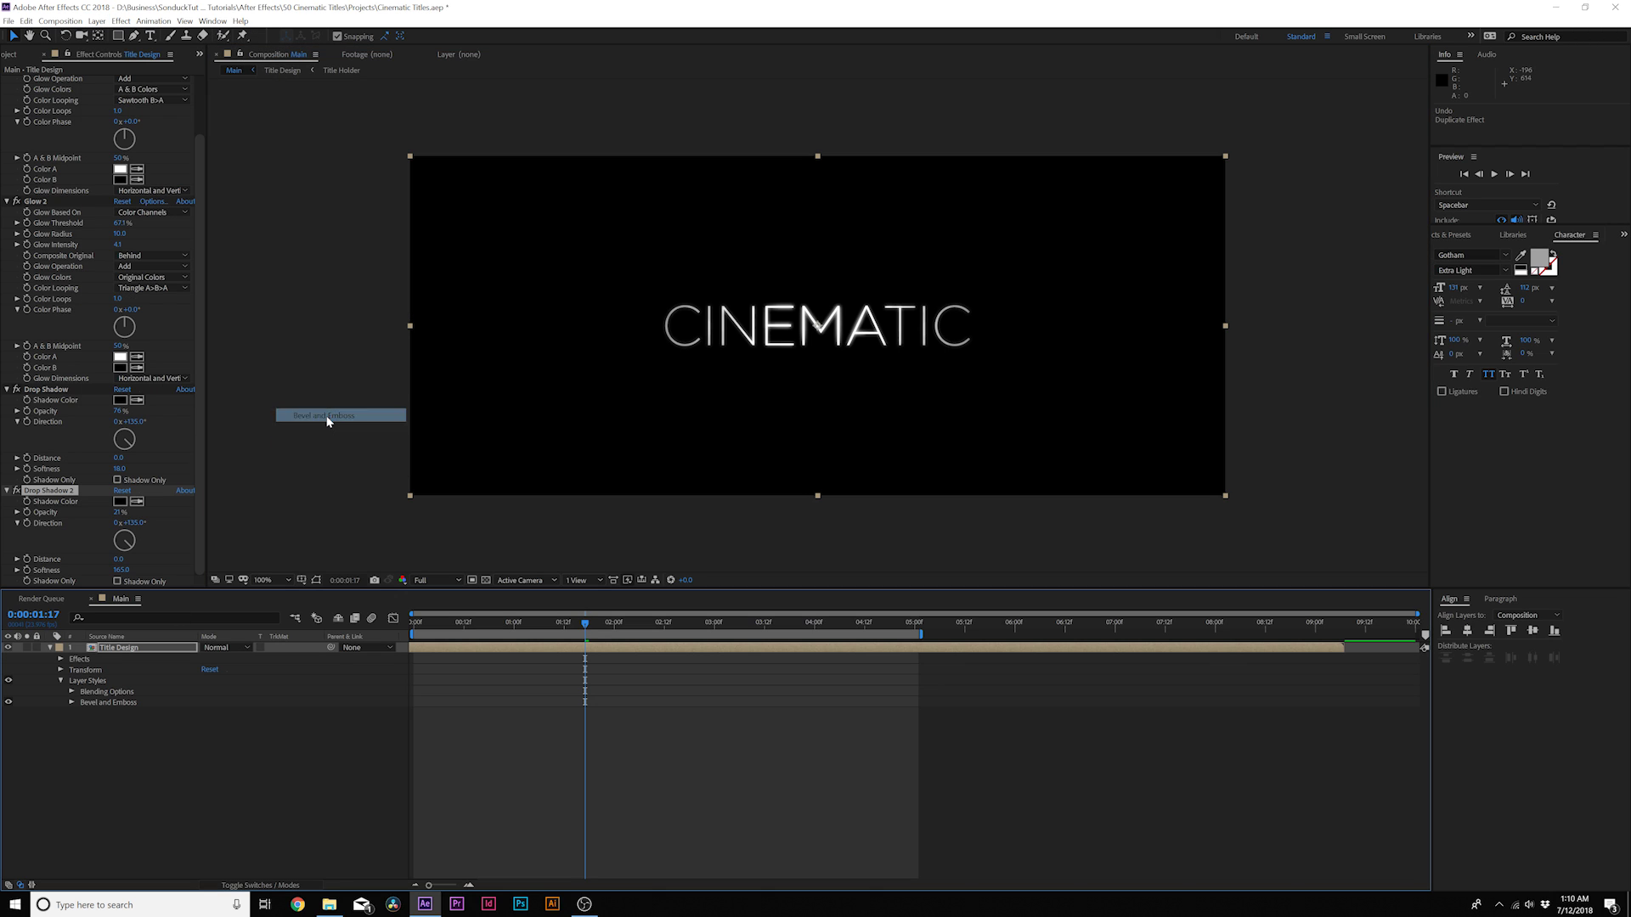
left_click(485, 580)
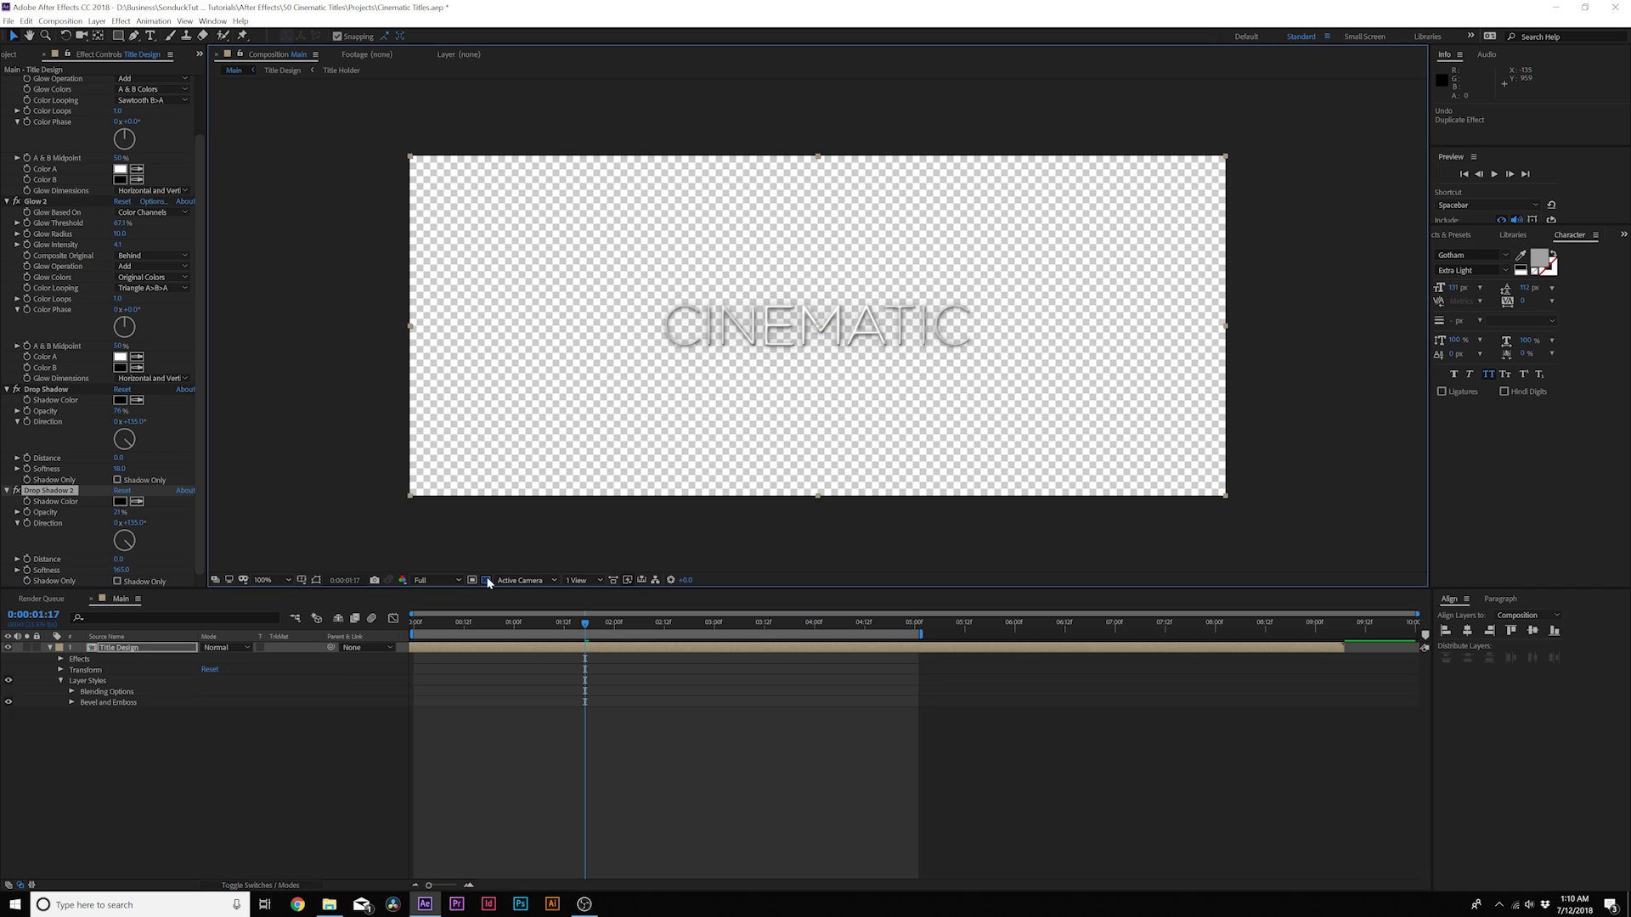
scroll(617, 334, "up", 4)
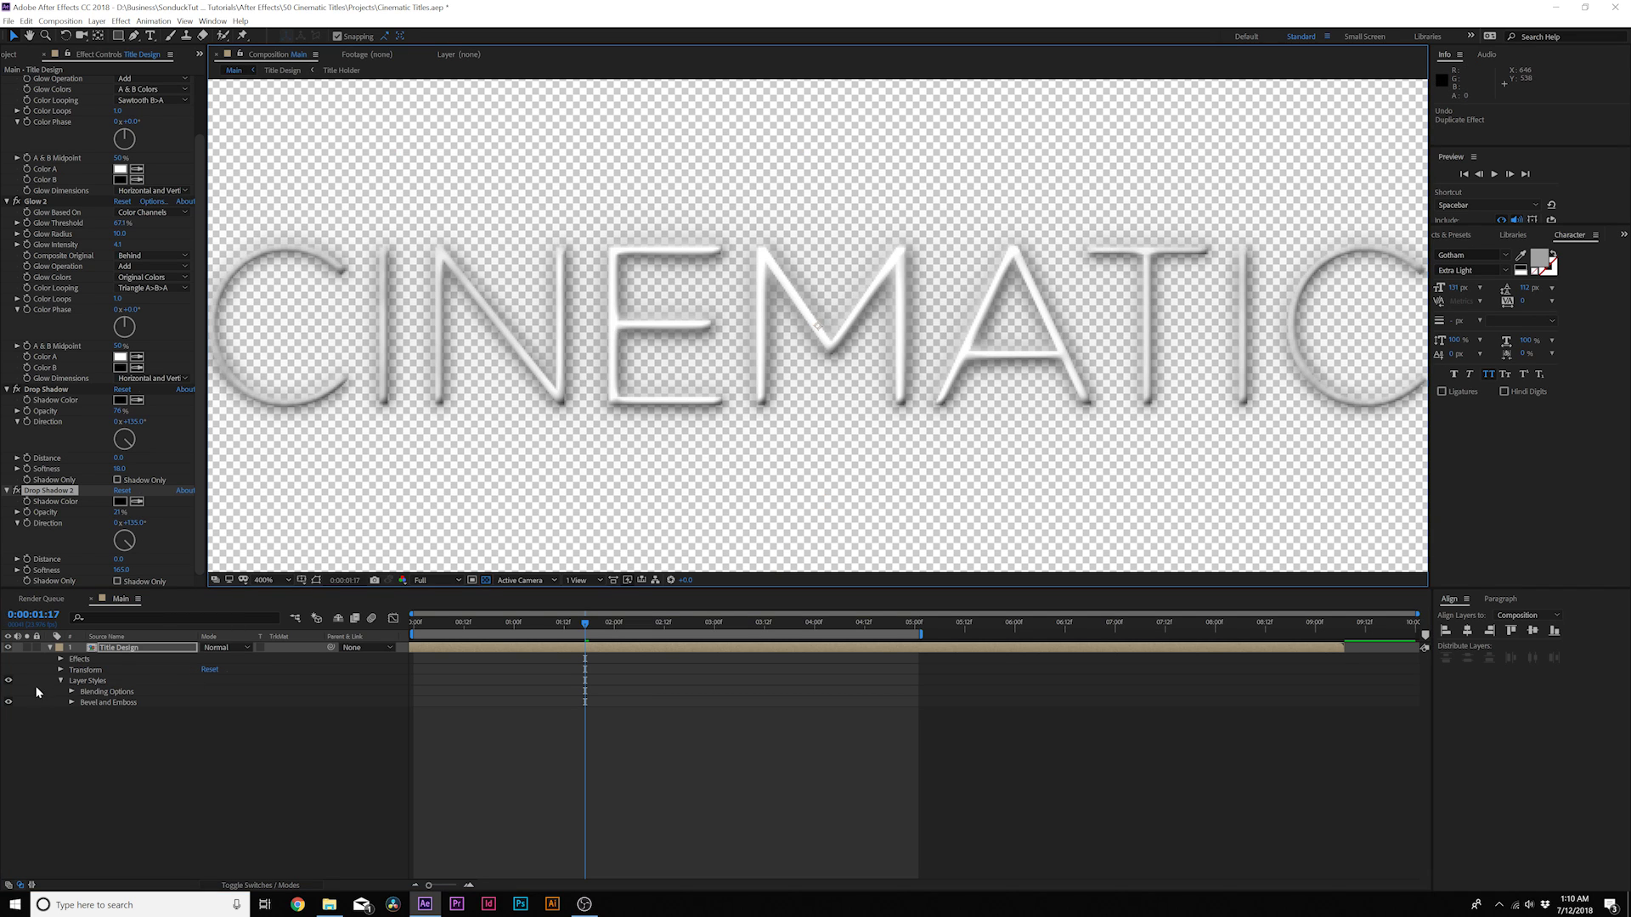
left_click(71, 703)
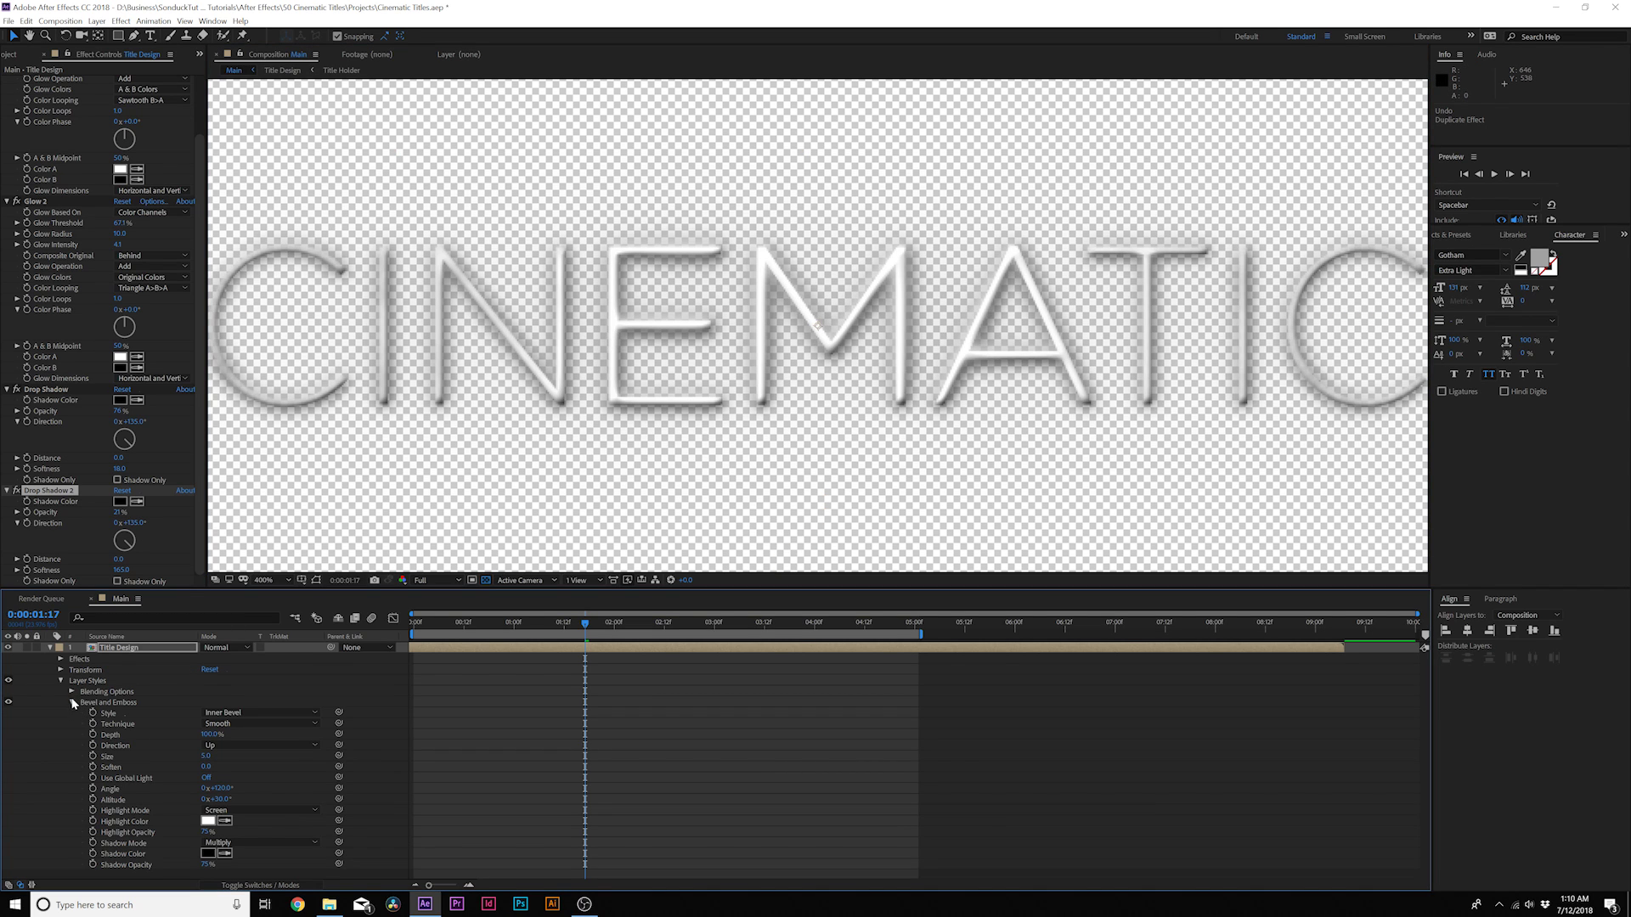
left_click(254, 712)
left_click(236, 702)
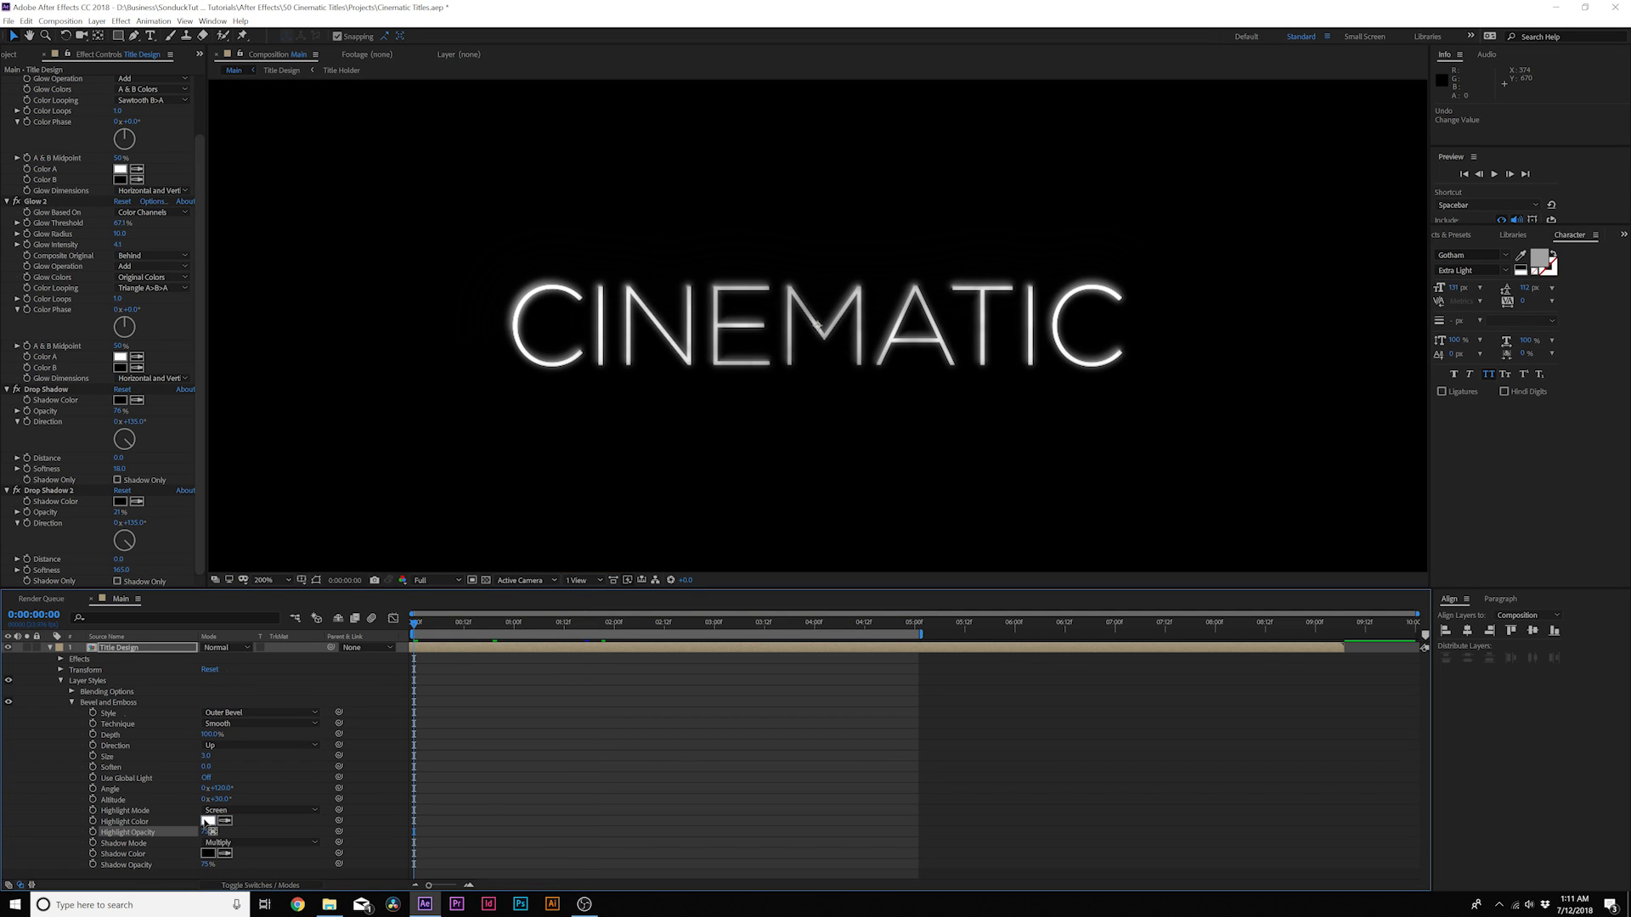
Set the bevel's highlight color to a dark gray of about 4F4F4F
left_click(207, 821)
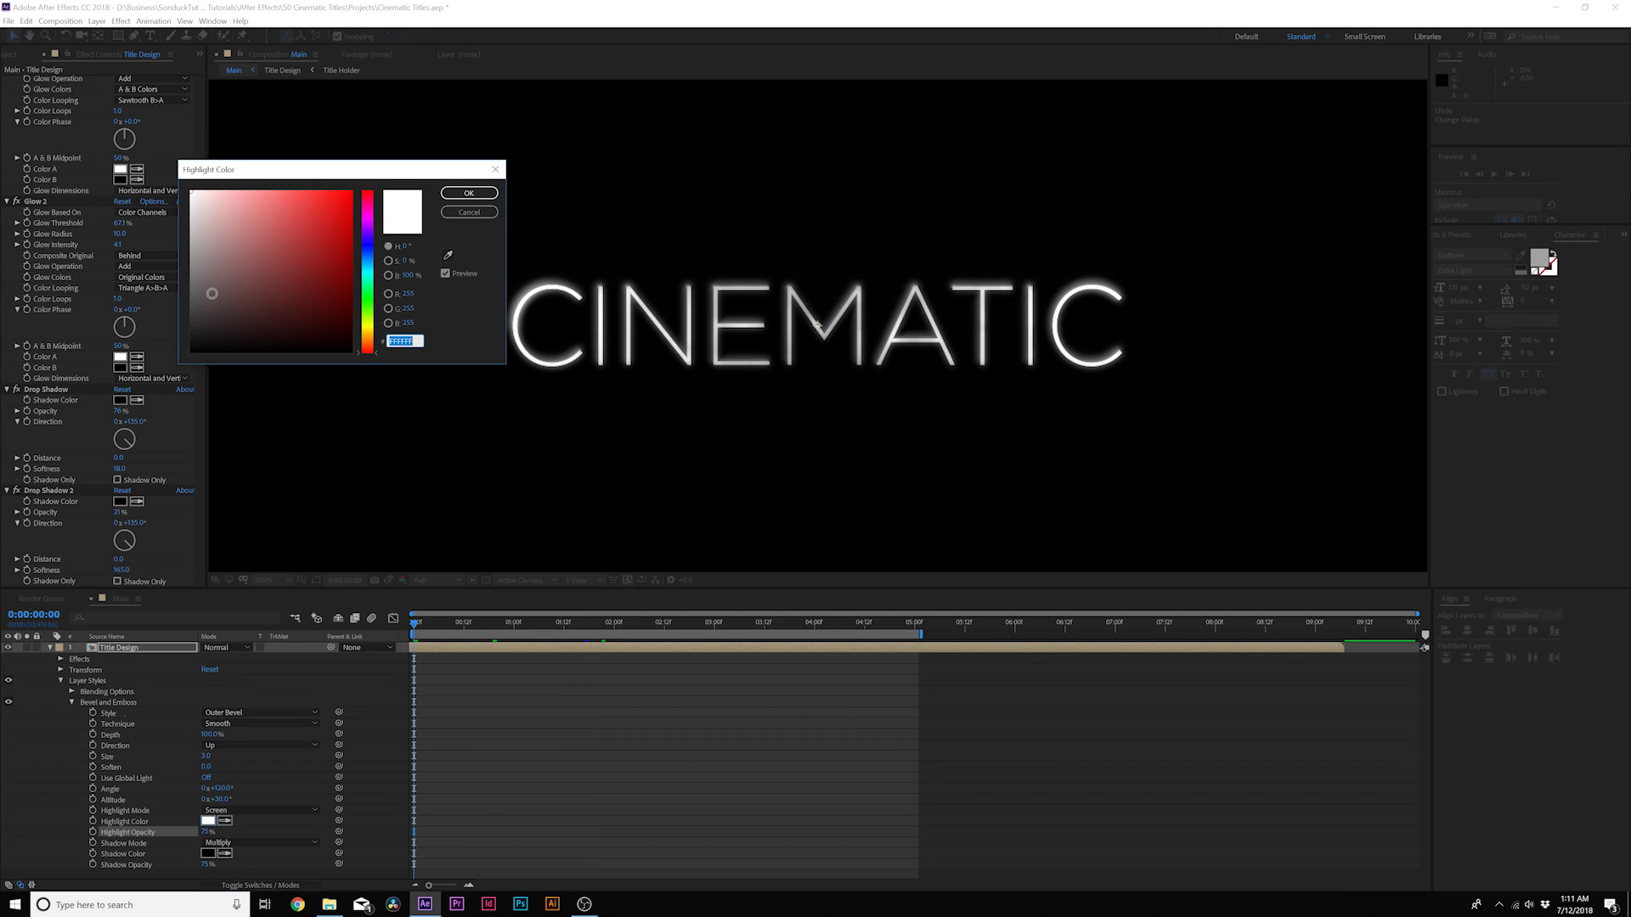
left_click_drag(146, 277, 142, 303)
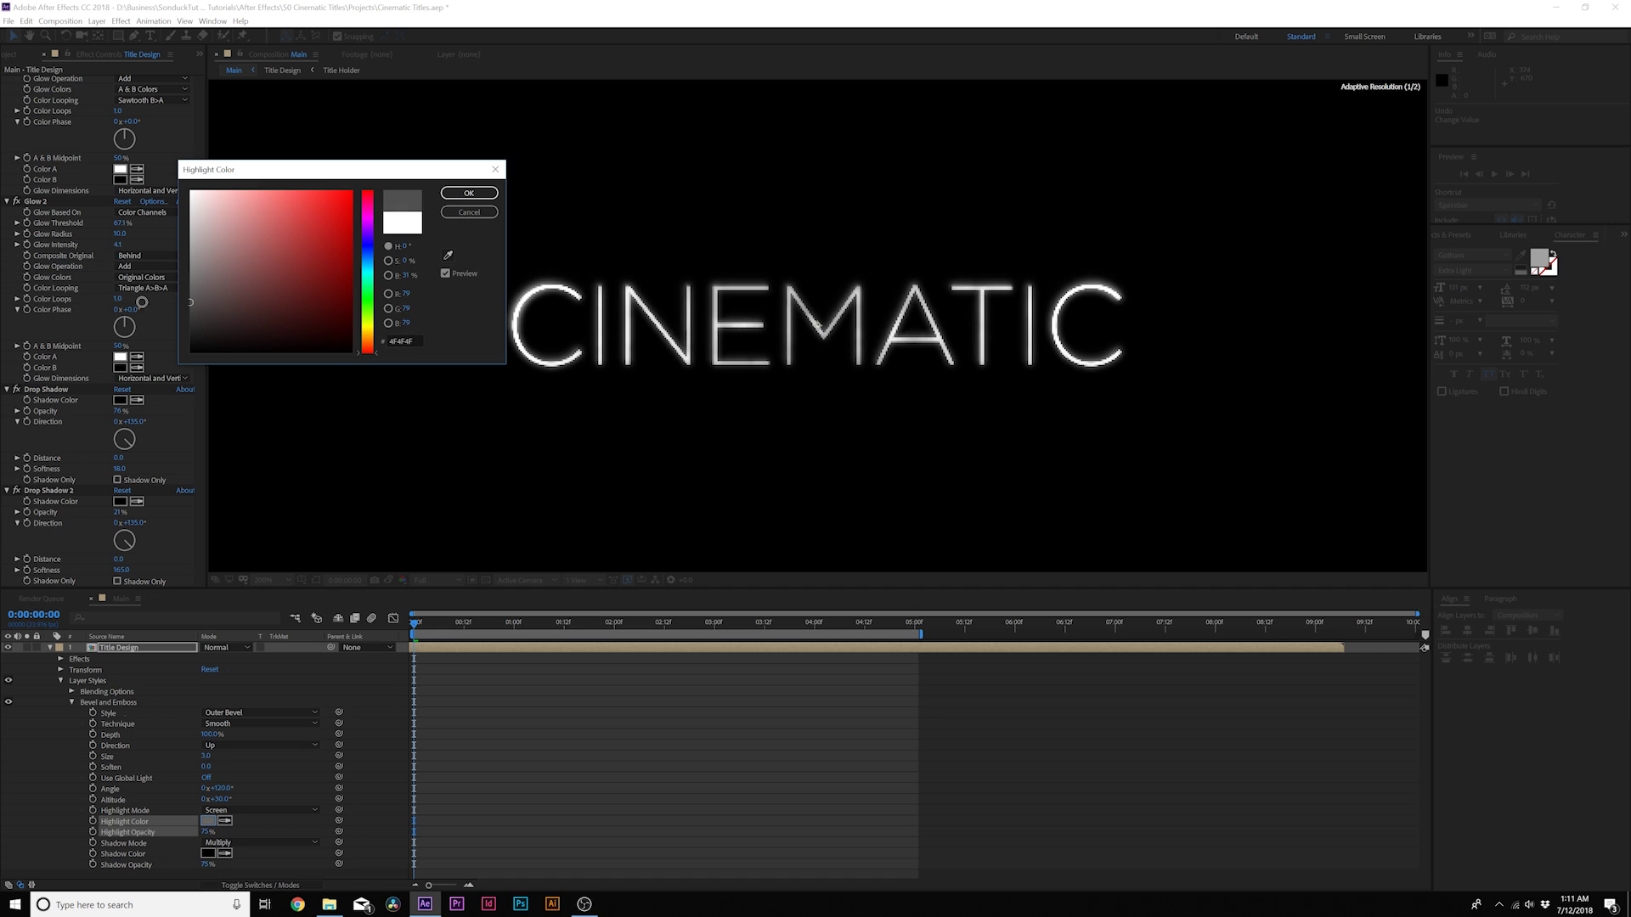
left_click(468, 193)
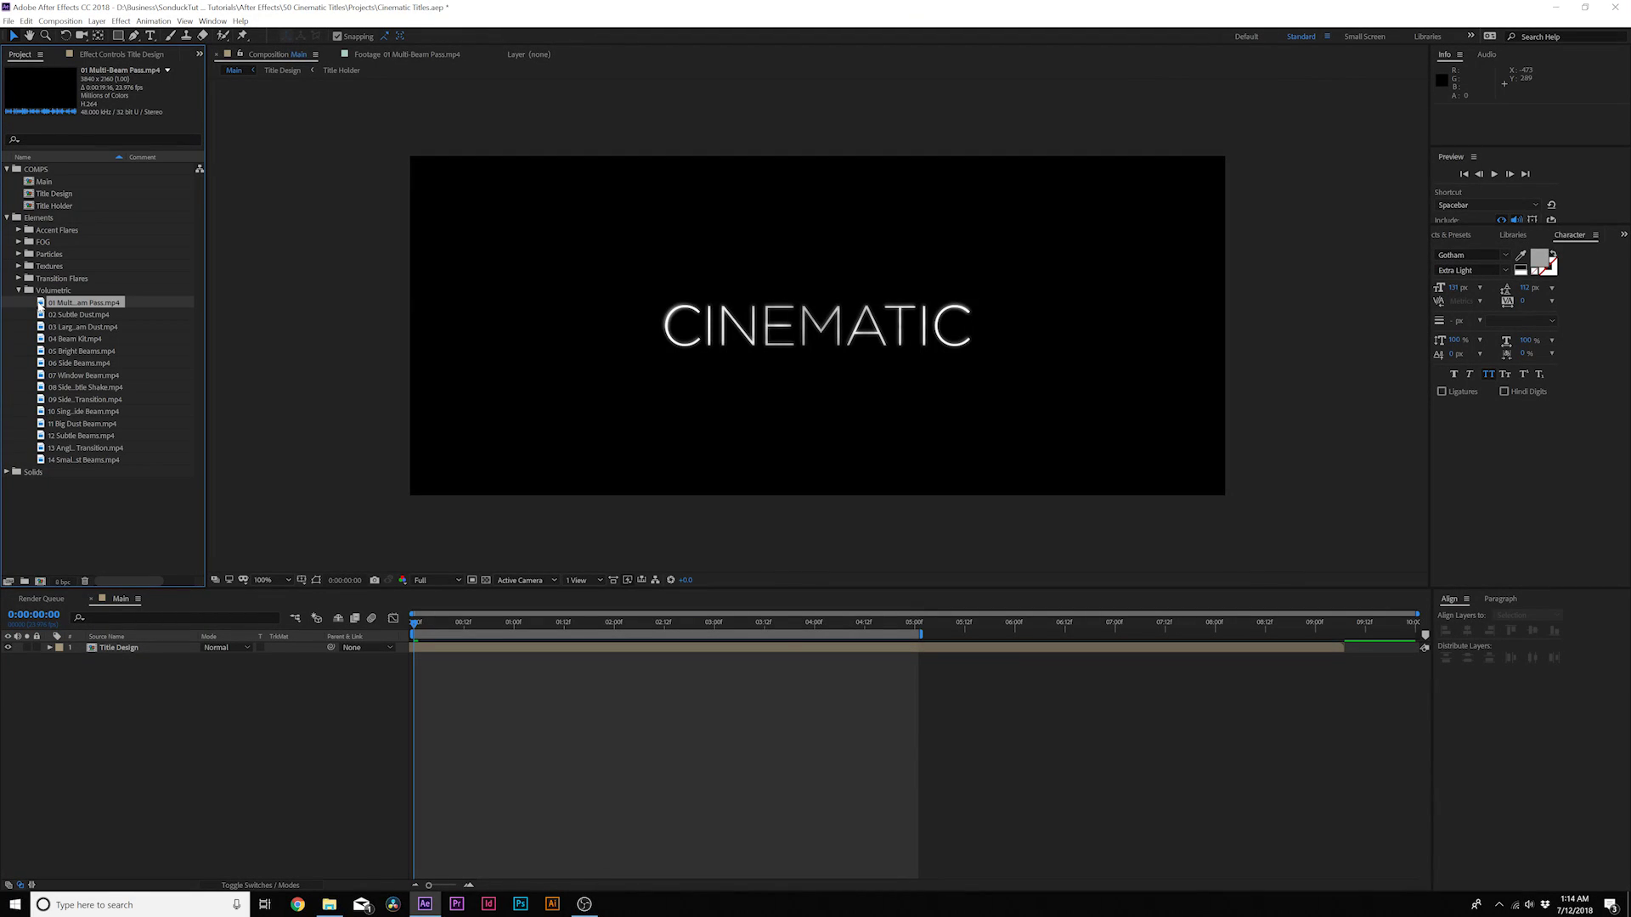
Preview the Multi-Beam Pass, Large Beam Dust and Side Beam Transition clips from the Volumetric footage
double_click(40, 306)
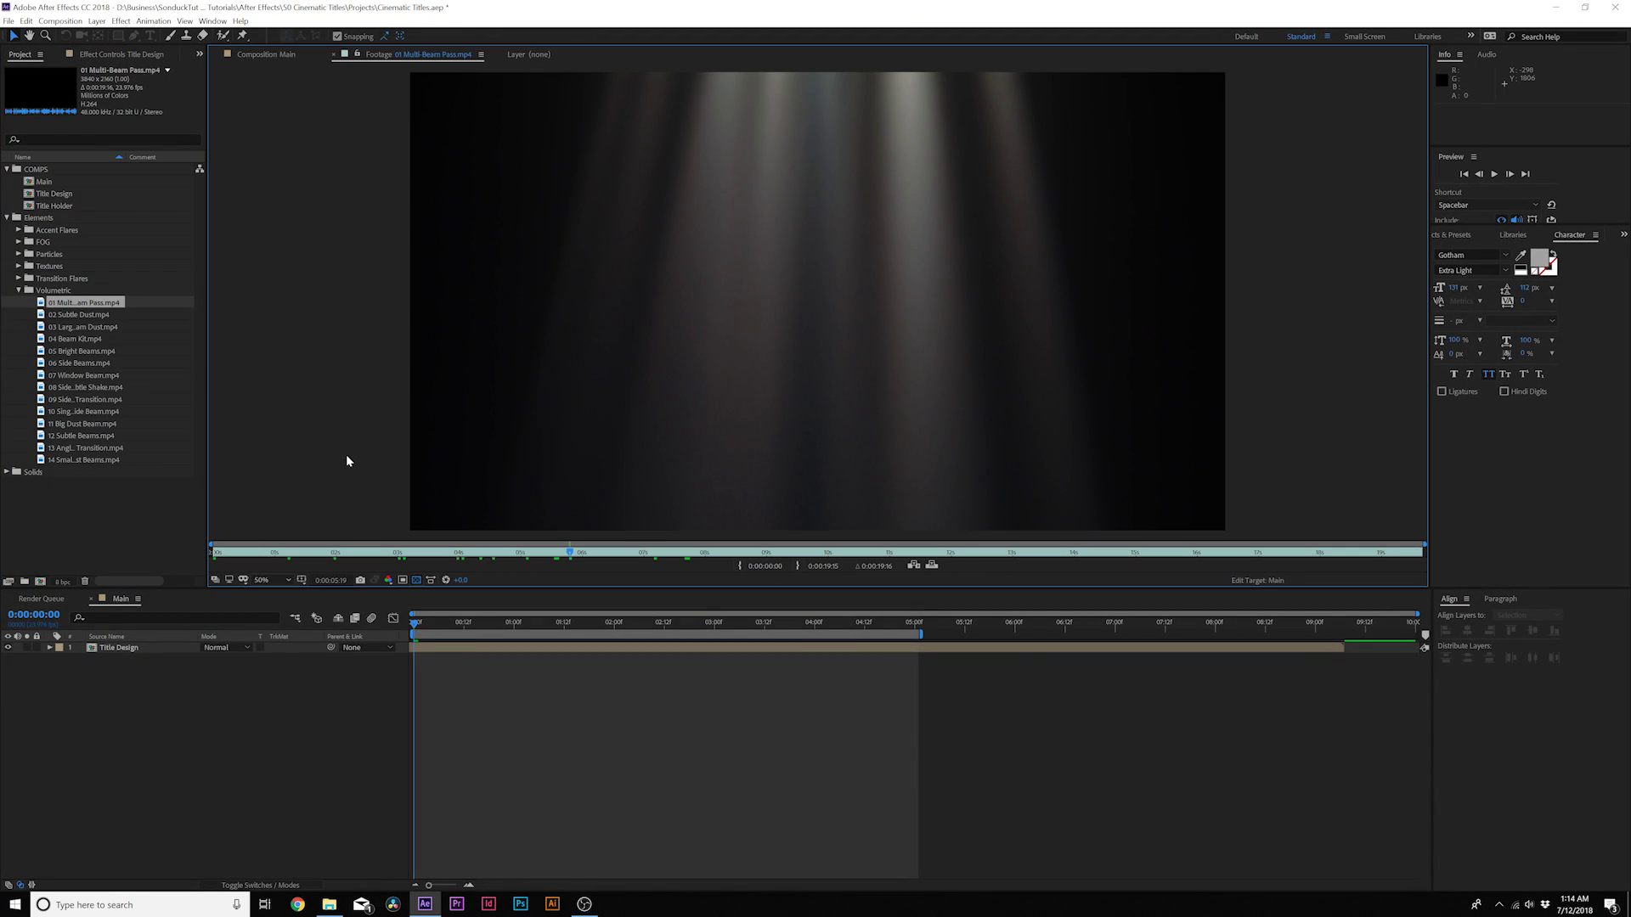
double_click(42, 328)
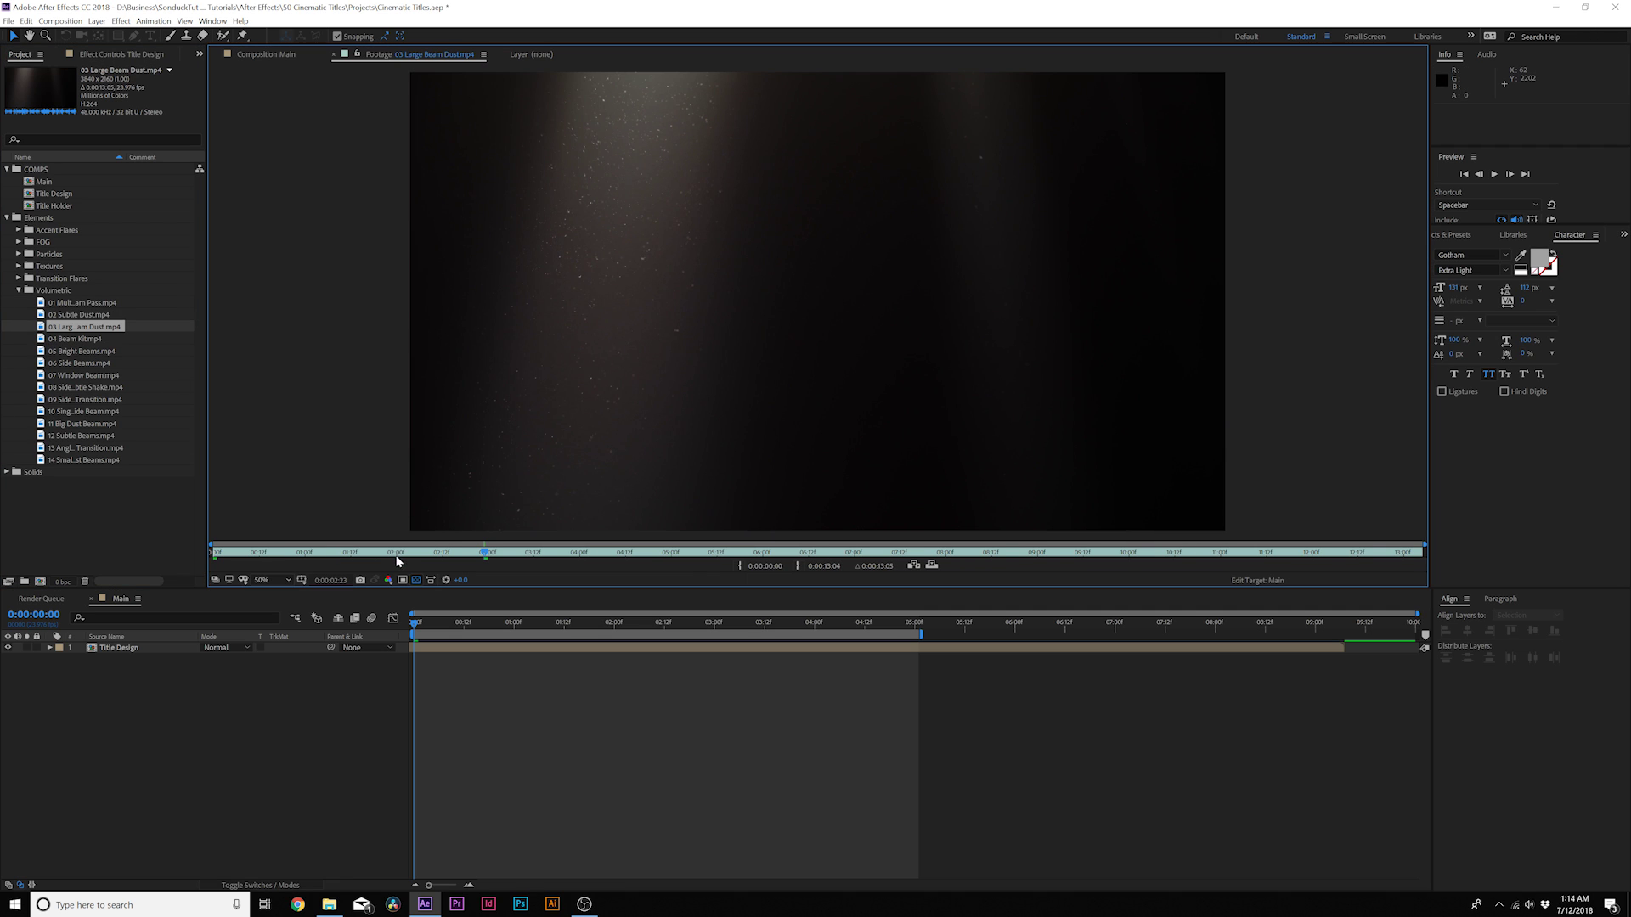
left_click(43, 399)
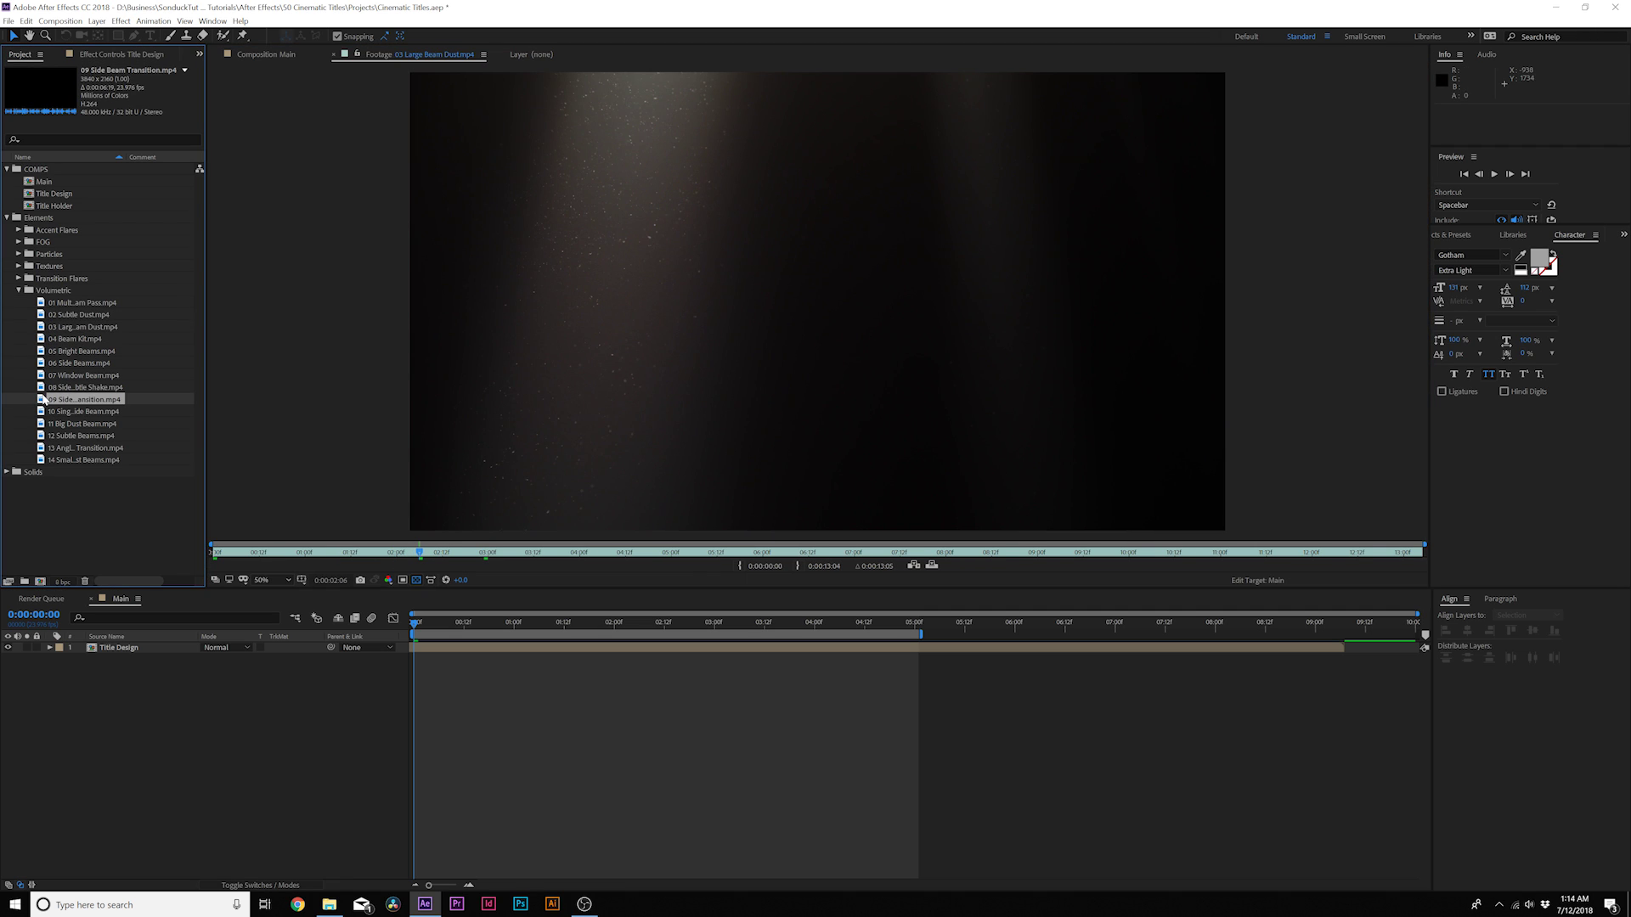
double_click(42, 399)
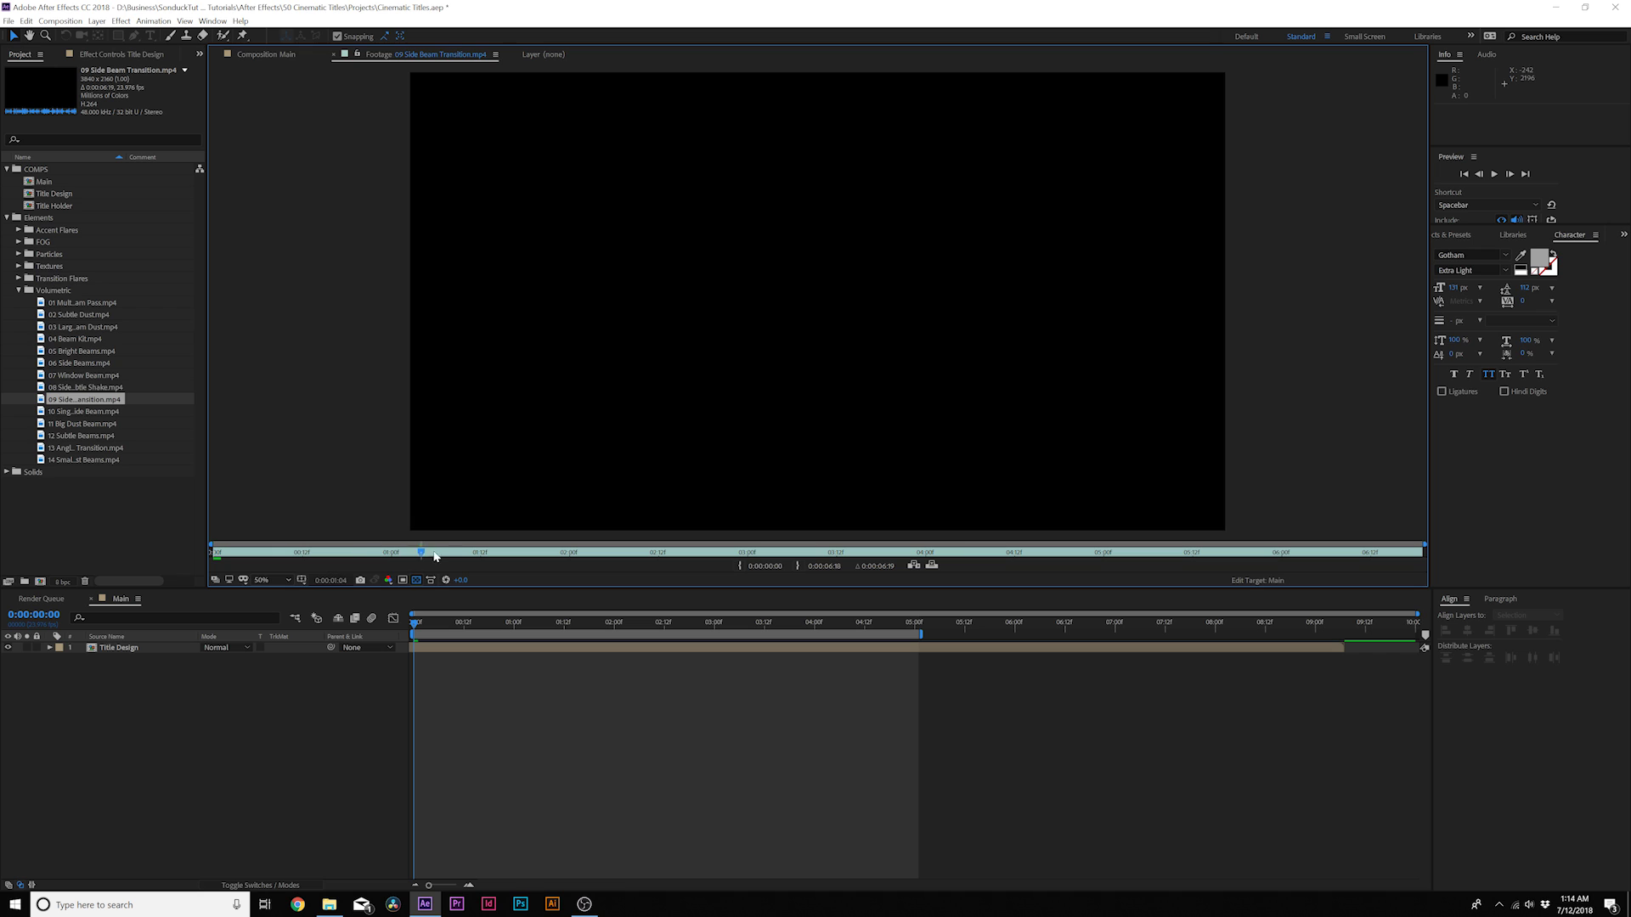
left_click(462, 553)
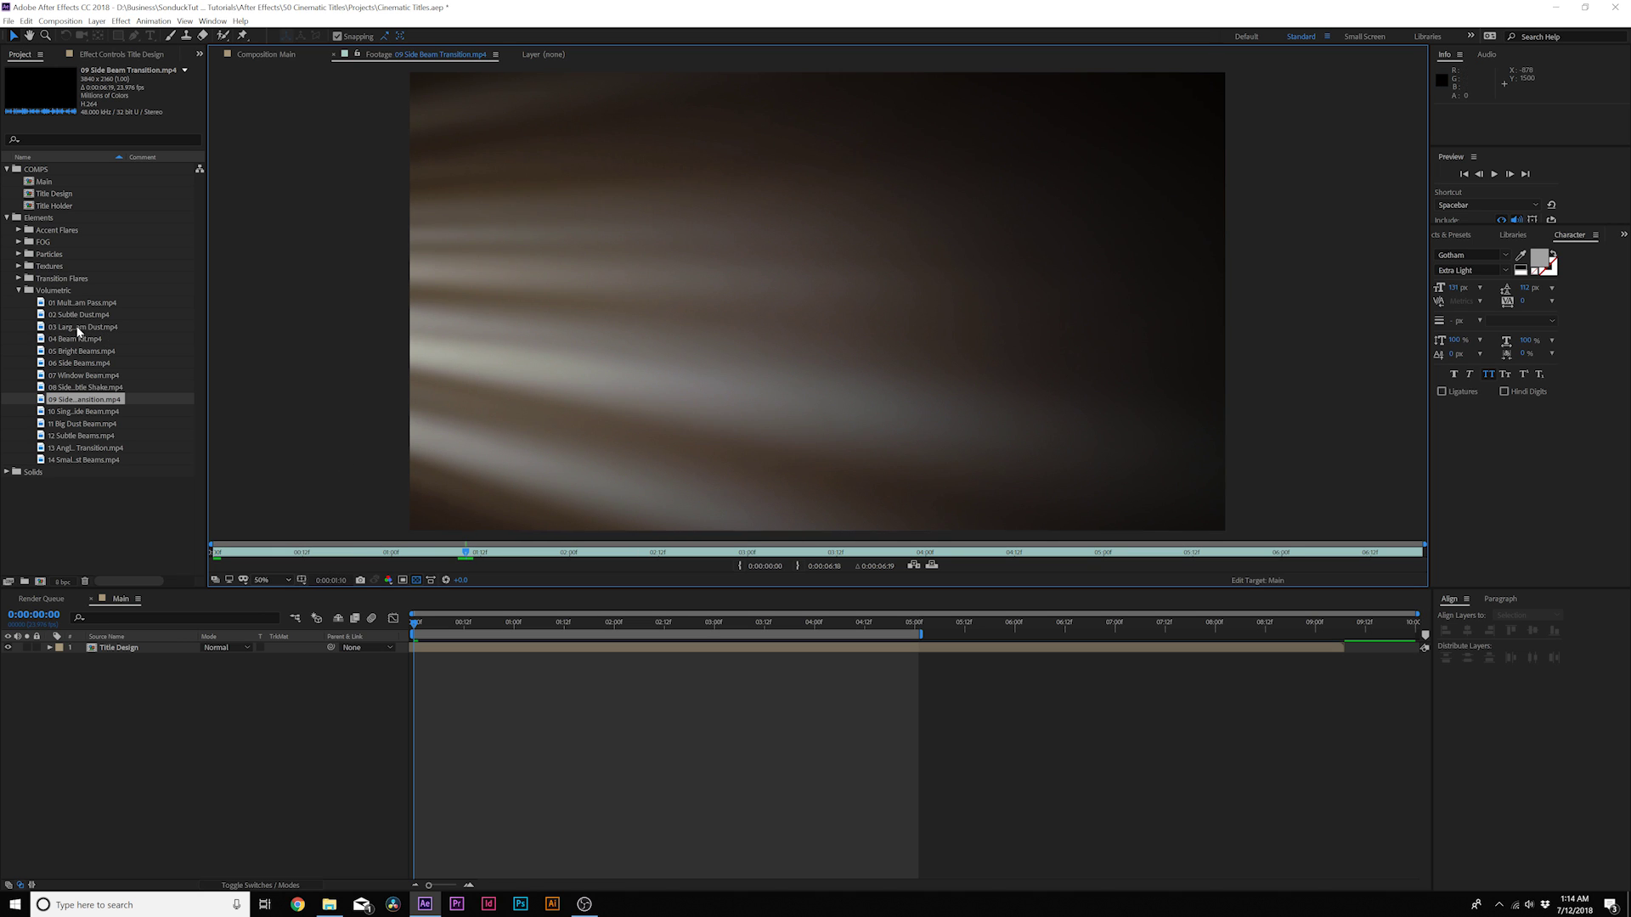
Place 03 Large Beam Dust.mp4 beneath the Title Design layer and fit it to the composition width
left_click(40, 328)
left_click_drag(136, 634, 139, 677)
left_click(159, 659)
key("ctrl+alt+shift+h")
key("s")
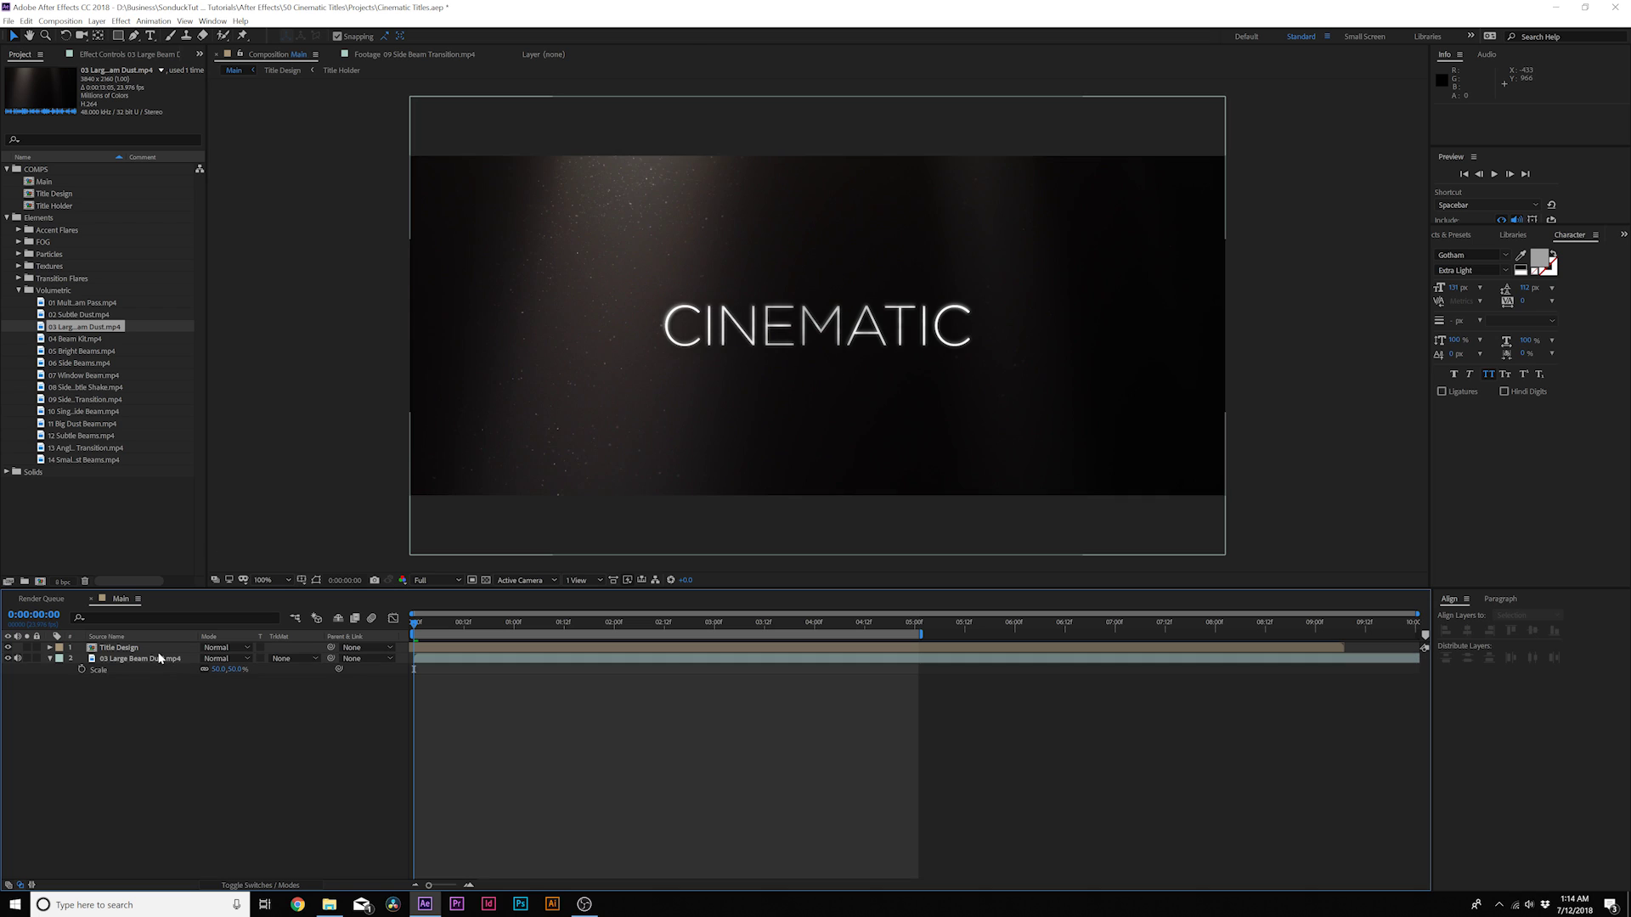
Add Texture.jpg beneath the Large Beam Dust layer and set the dust layer's blending mode to Overlay
left_click(19, 266)
double_click(66, 289)
left_click_drag(72, 290, 136, 677)
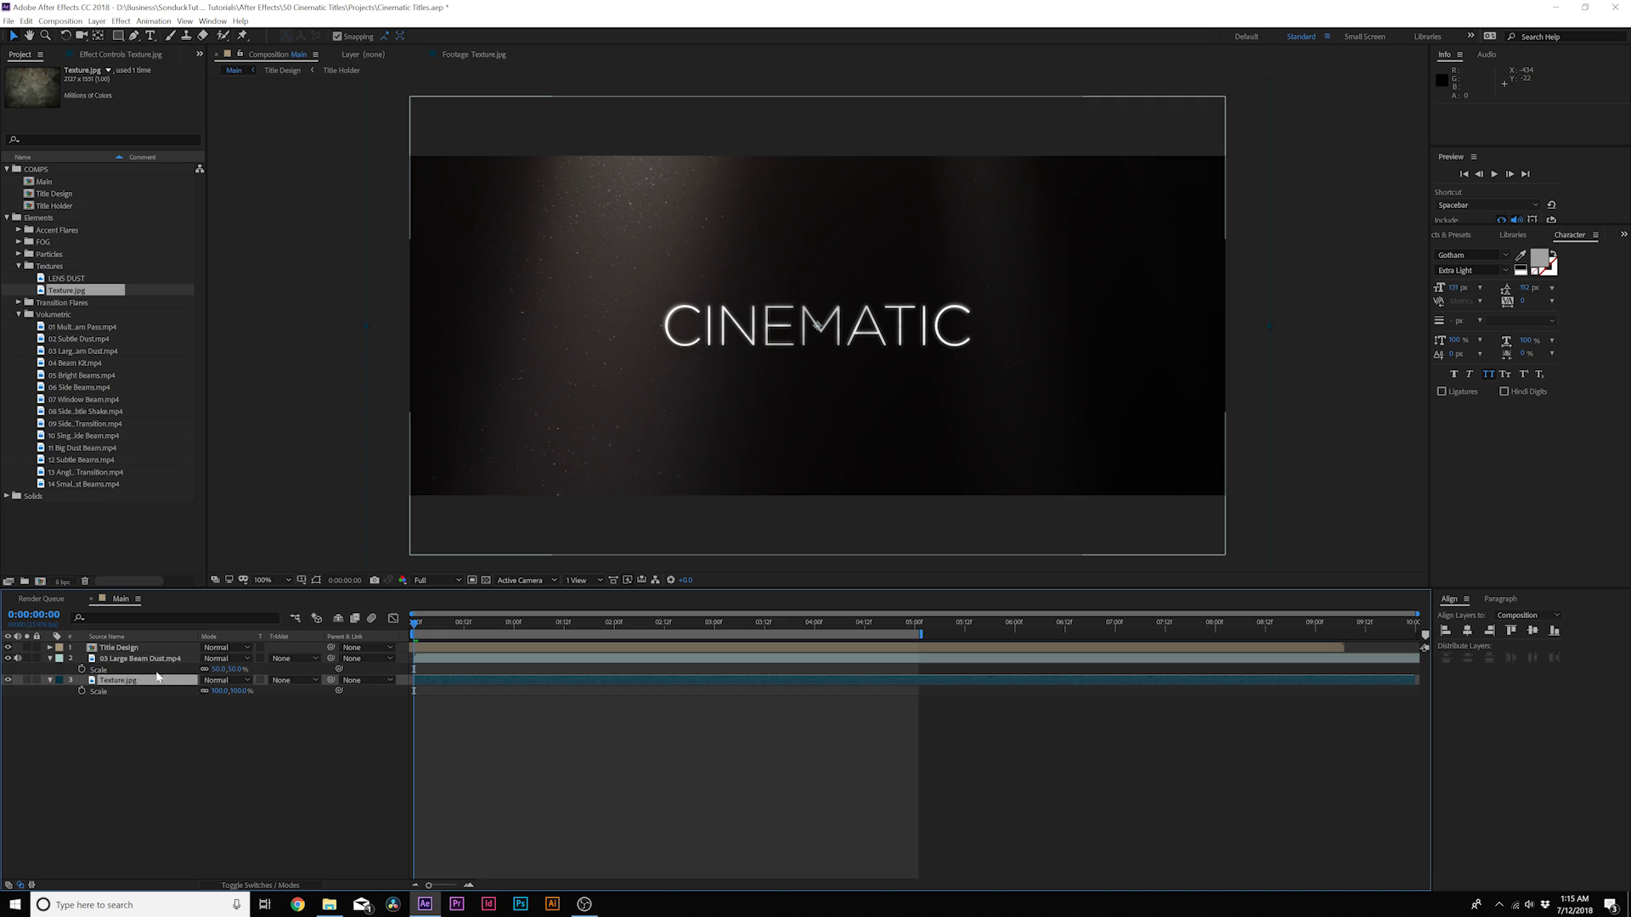
left_click(158, 661)
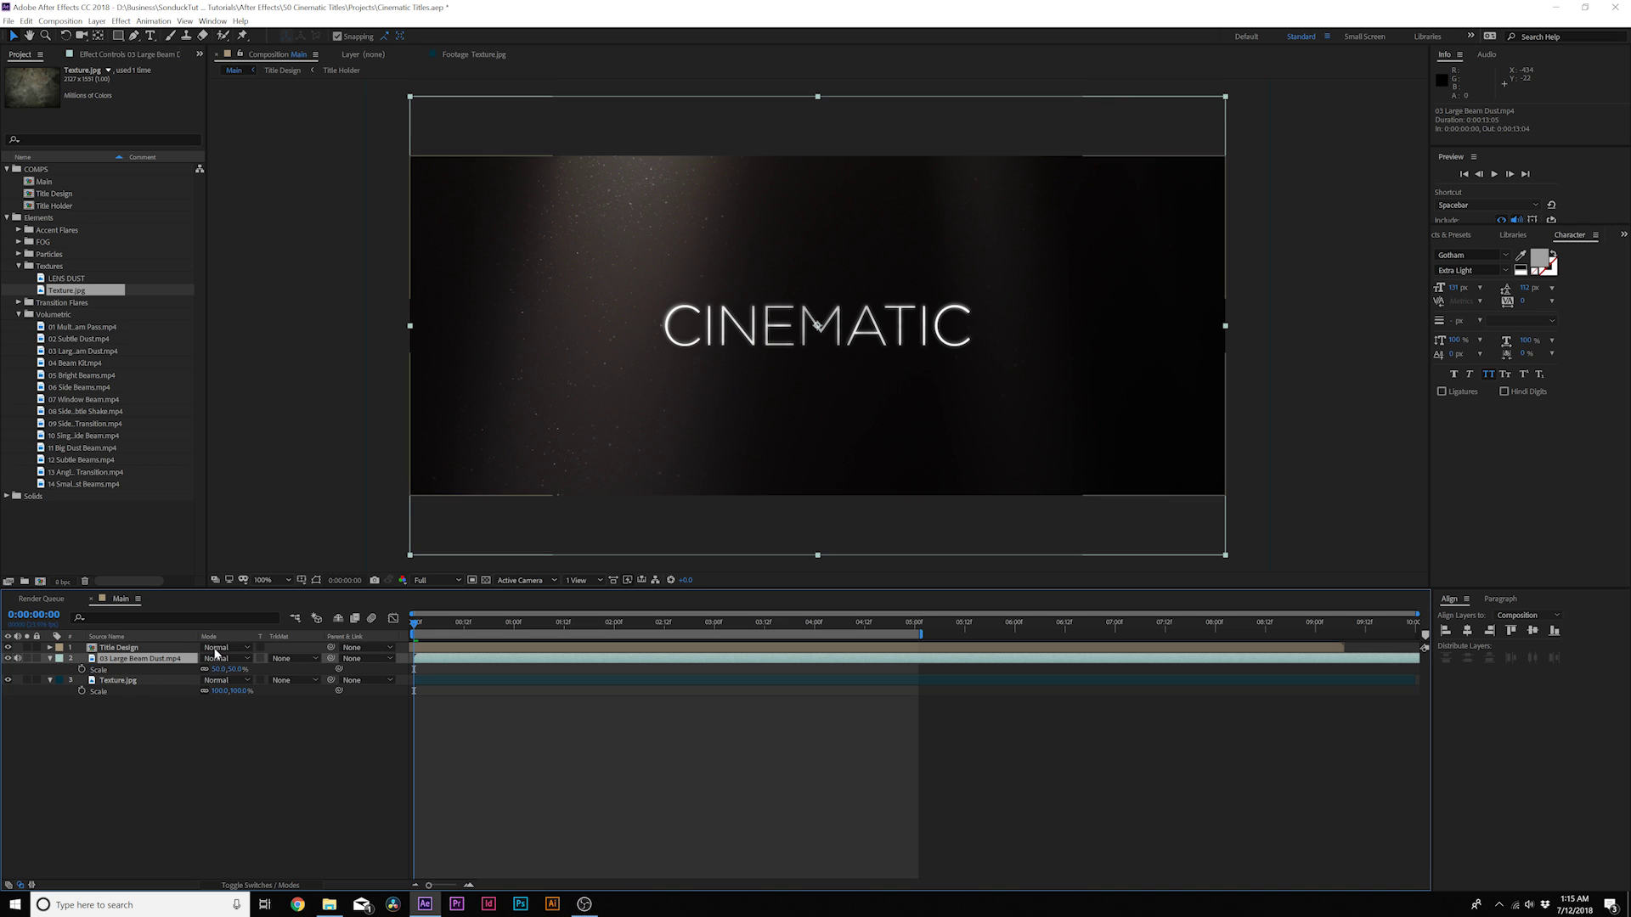
left_click(218, 659)
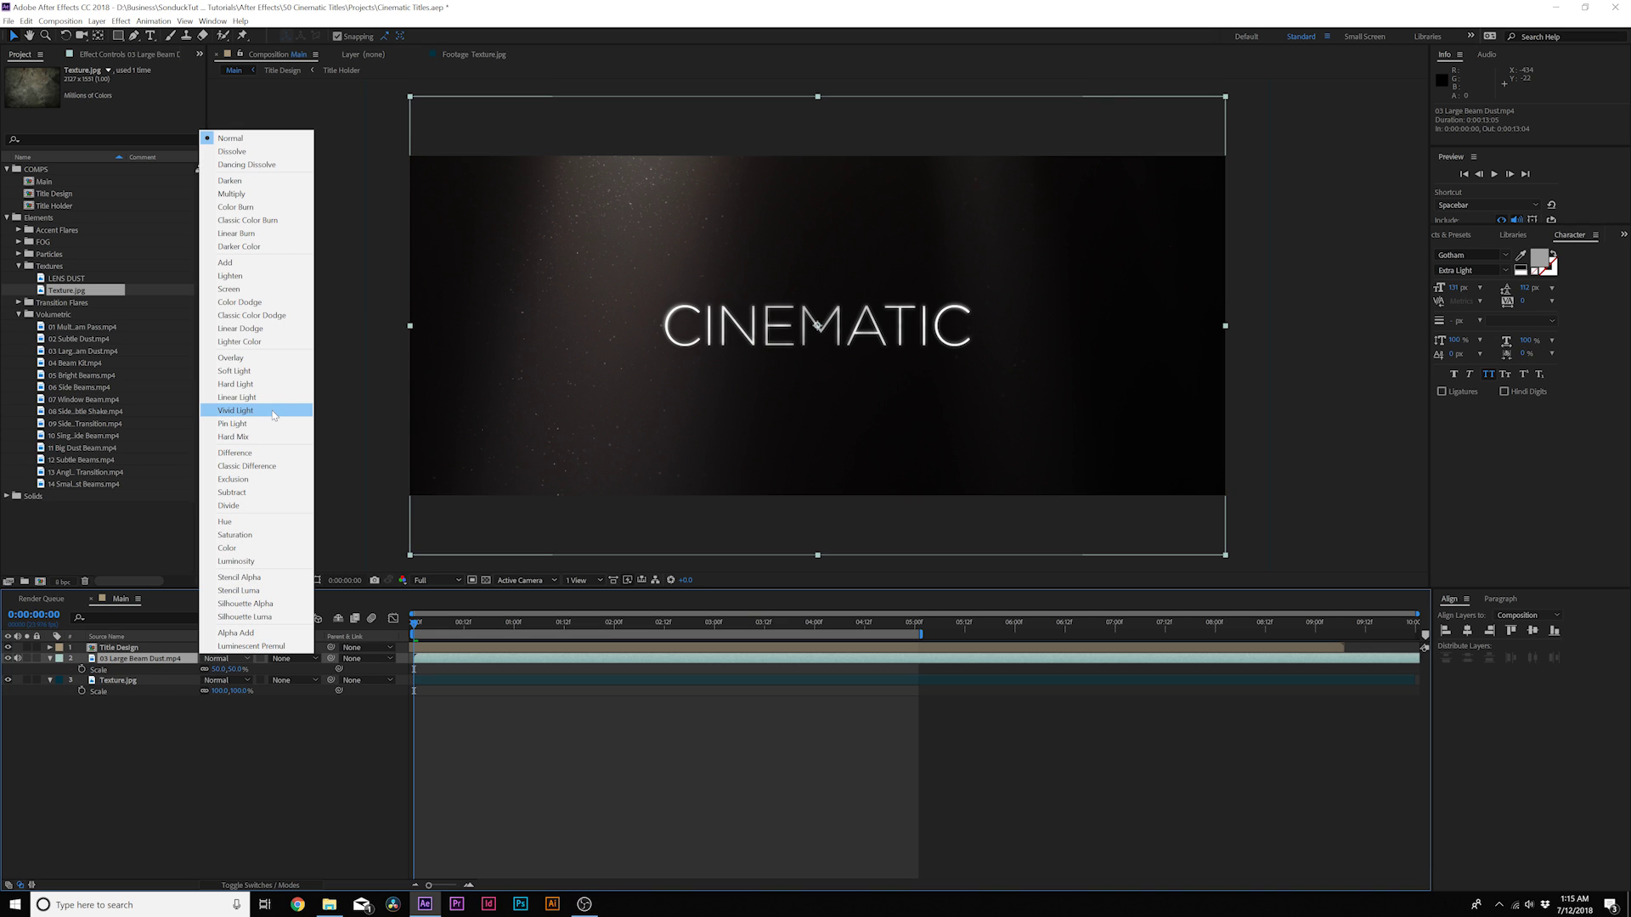
left_click(243, 364)
Lower the Texture.jpg layer's opacity to about 55% and apply a Tint effect to it
left_click(118, 680)
key("t")
left_click_drag(214, 690, 202, 689)
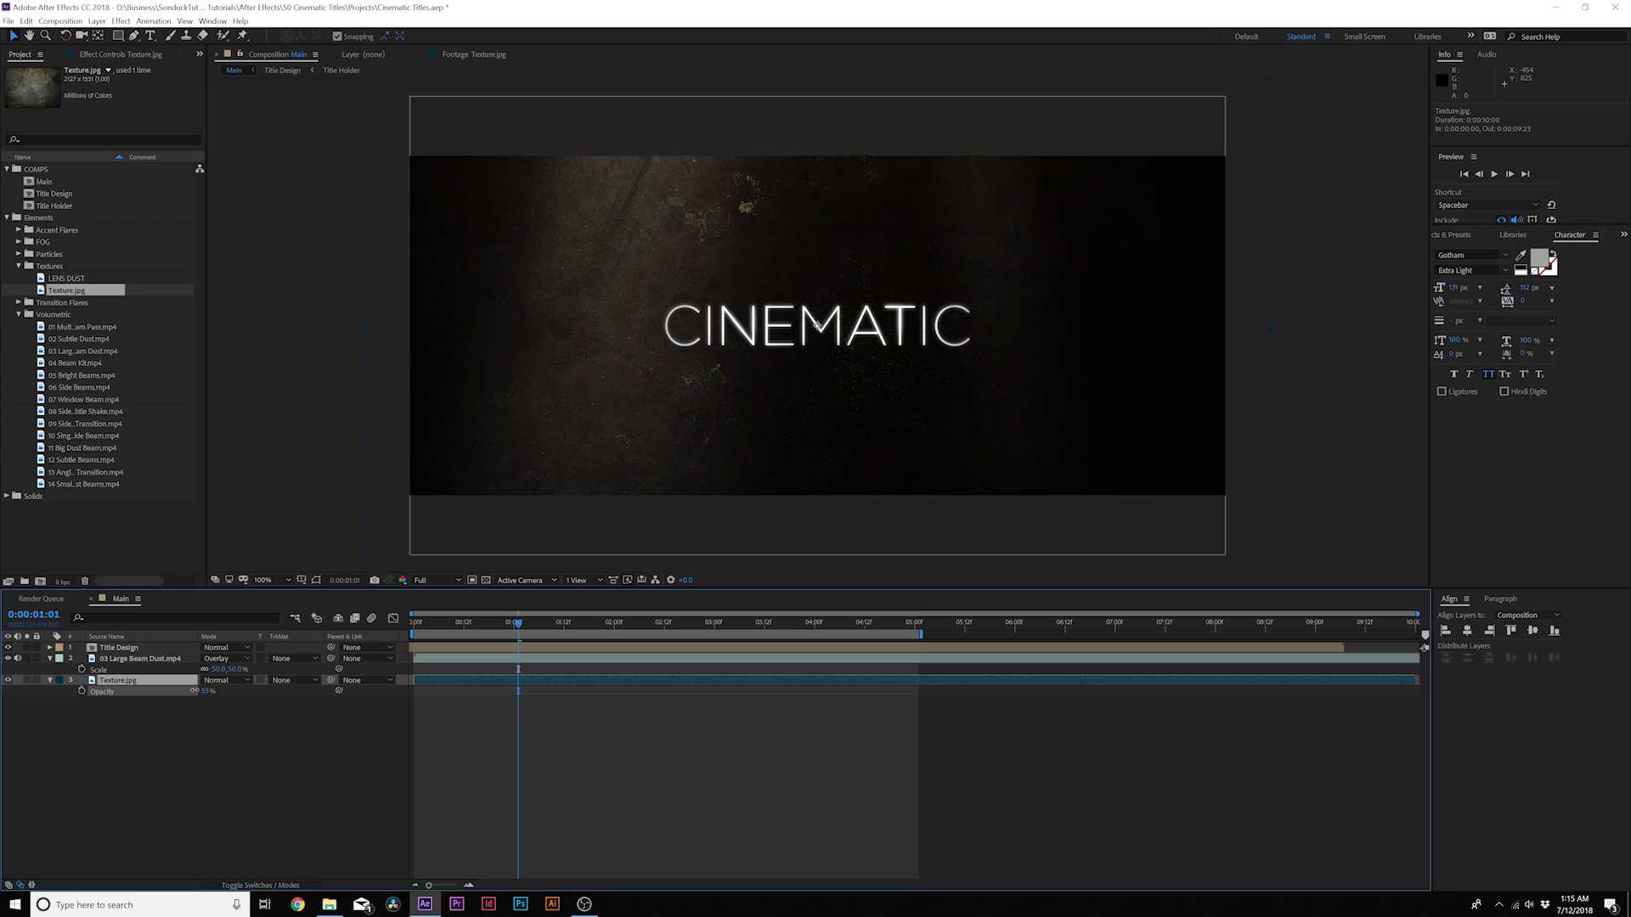
left_click(121, 20)
mouse_move(203, 143)
left_click(329, 552)
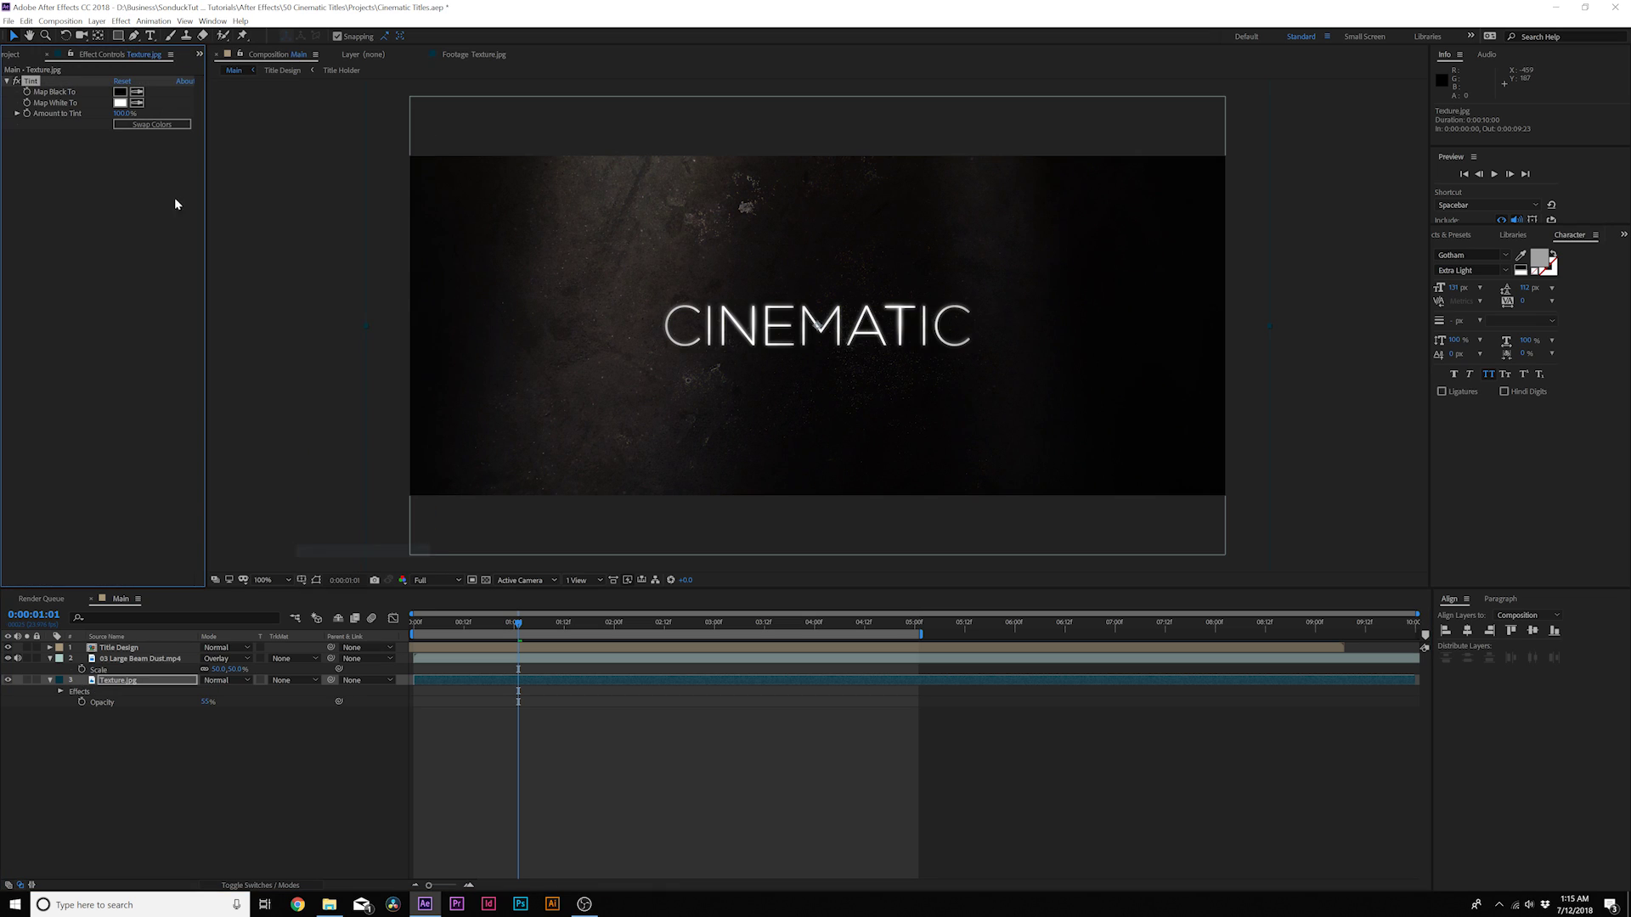
Apply a Curves effect to the Texture.jpg layer and darken the texture with it
left_click(121, 20)
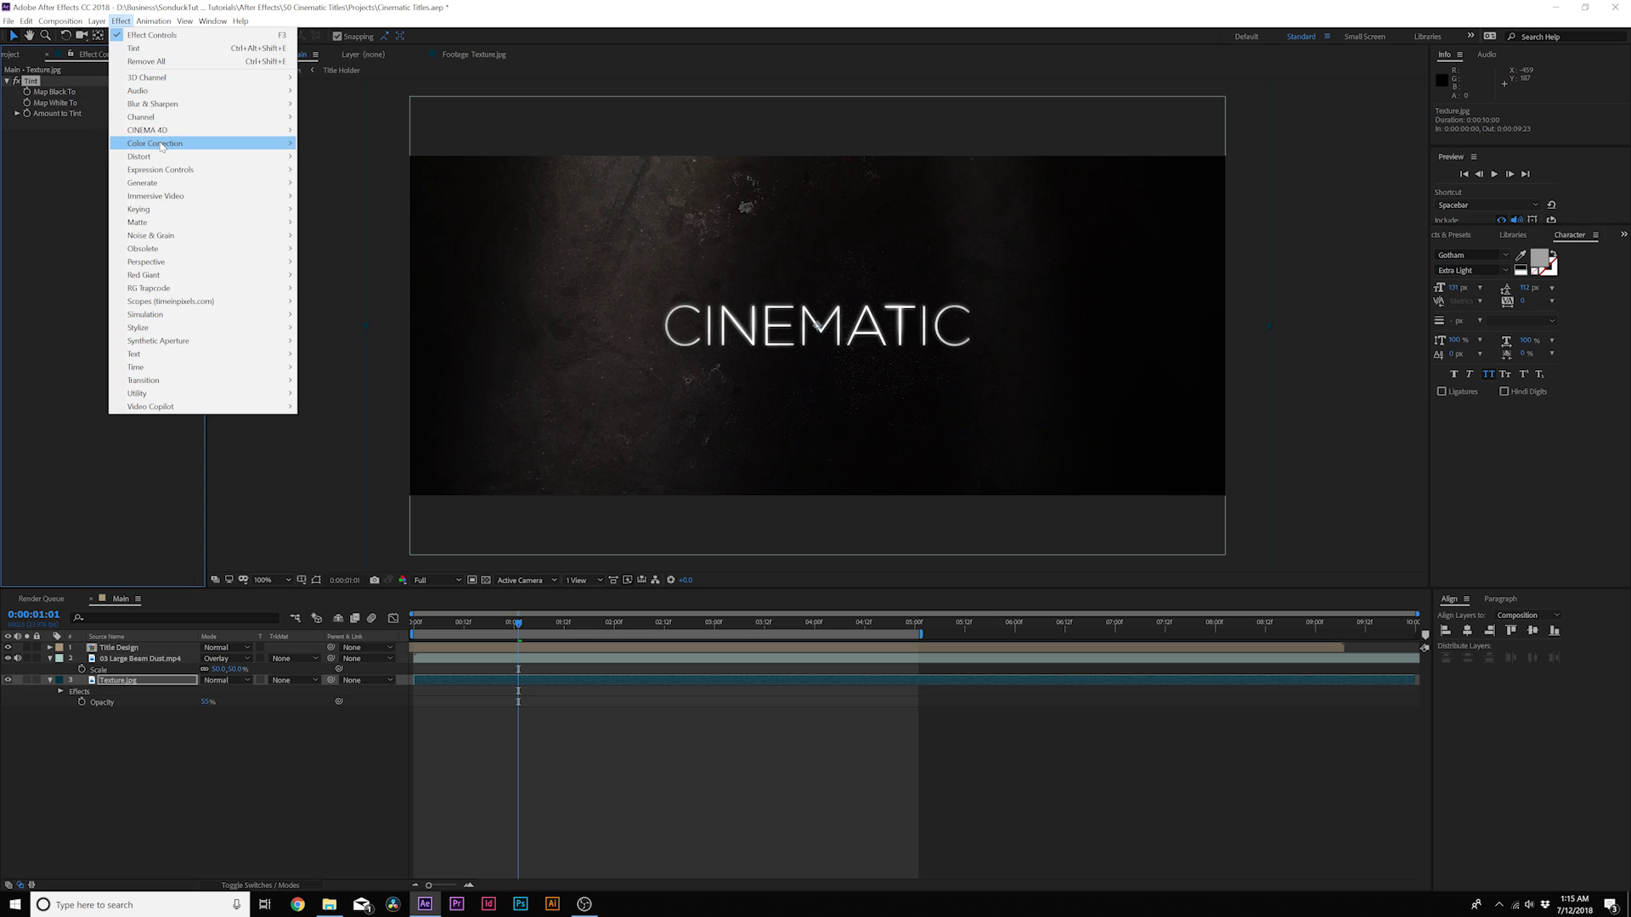
mouse_move(204, 143)
left_click(344, 383)
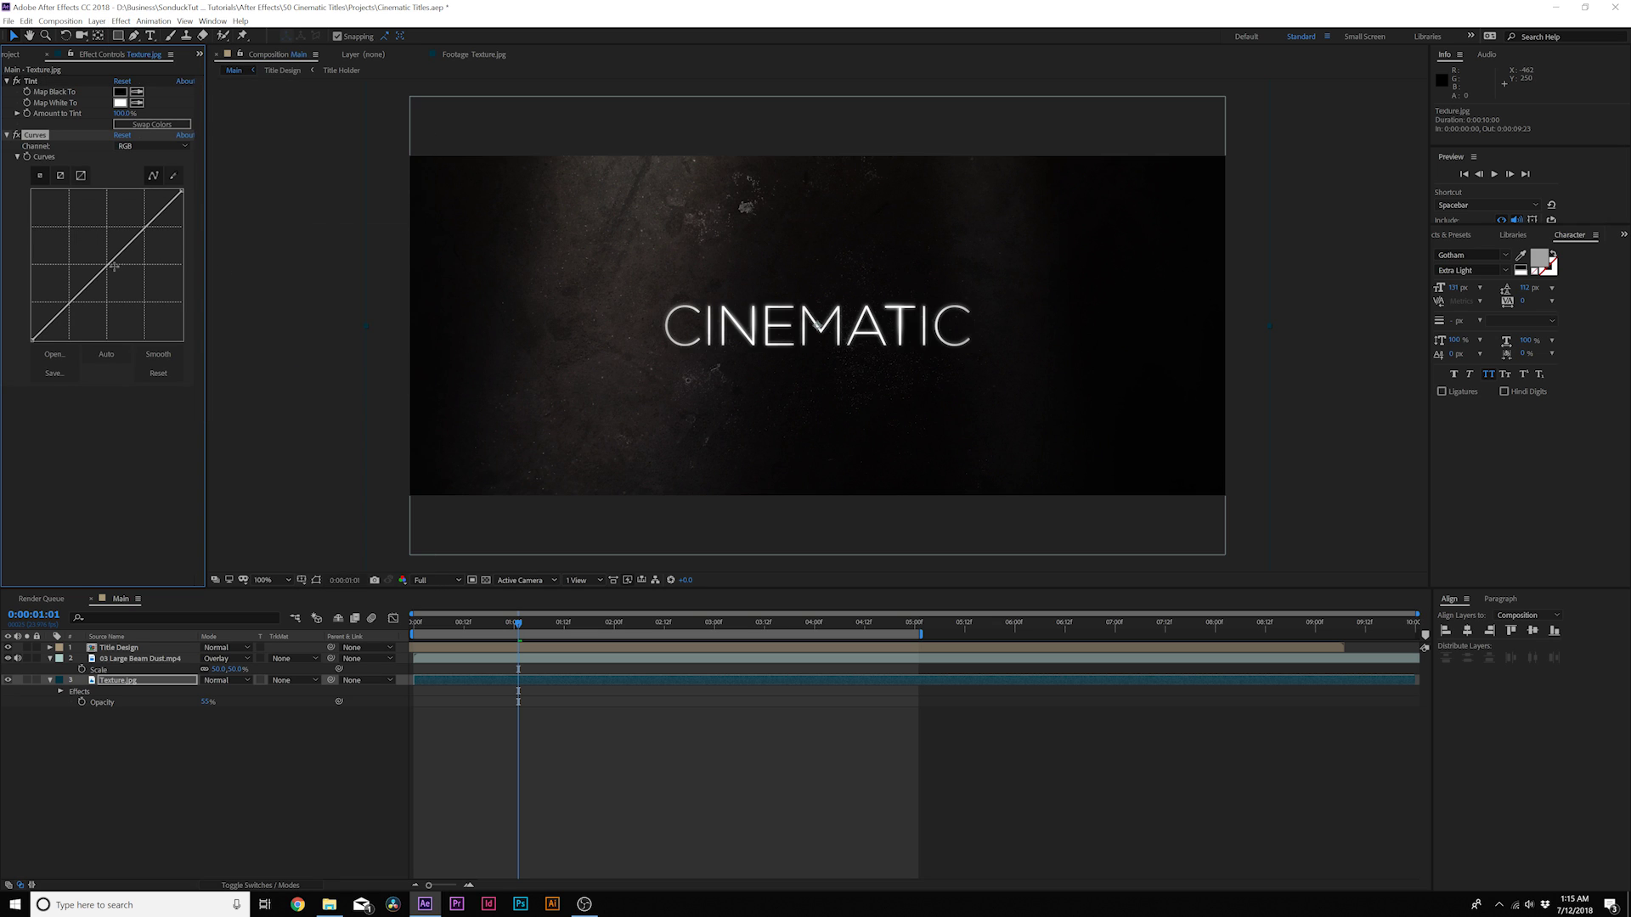
Apply Curves to the 03 Large Beam Dust.mp4 layer and lower its Red and Green channels for a blue tint
left_click(140, 658)
left_click(121, 21)
mouse_move(208, 143)
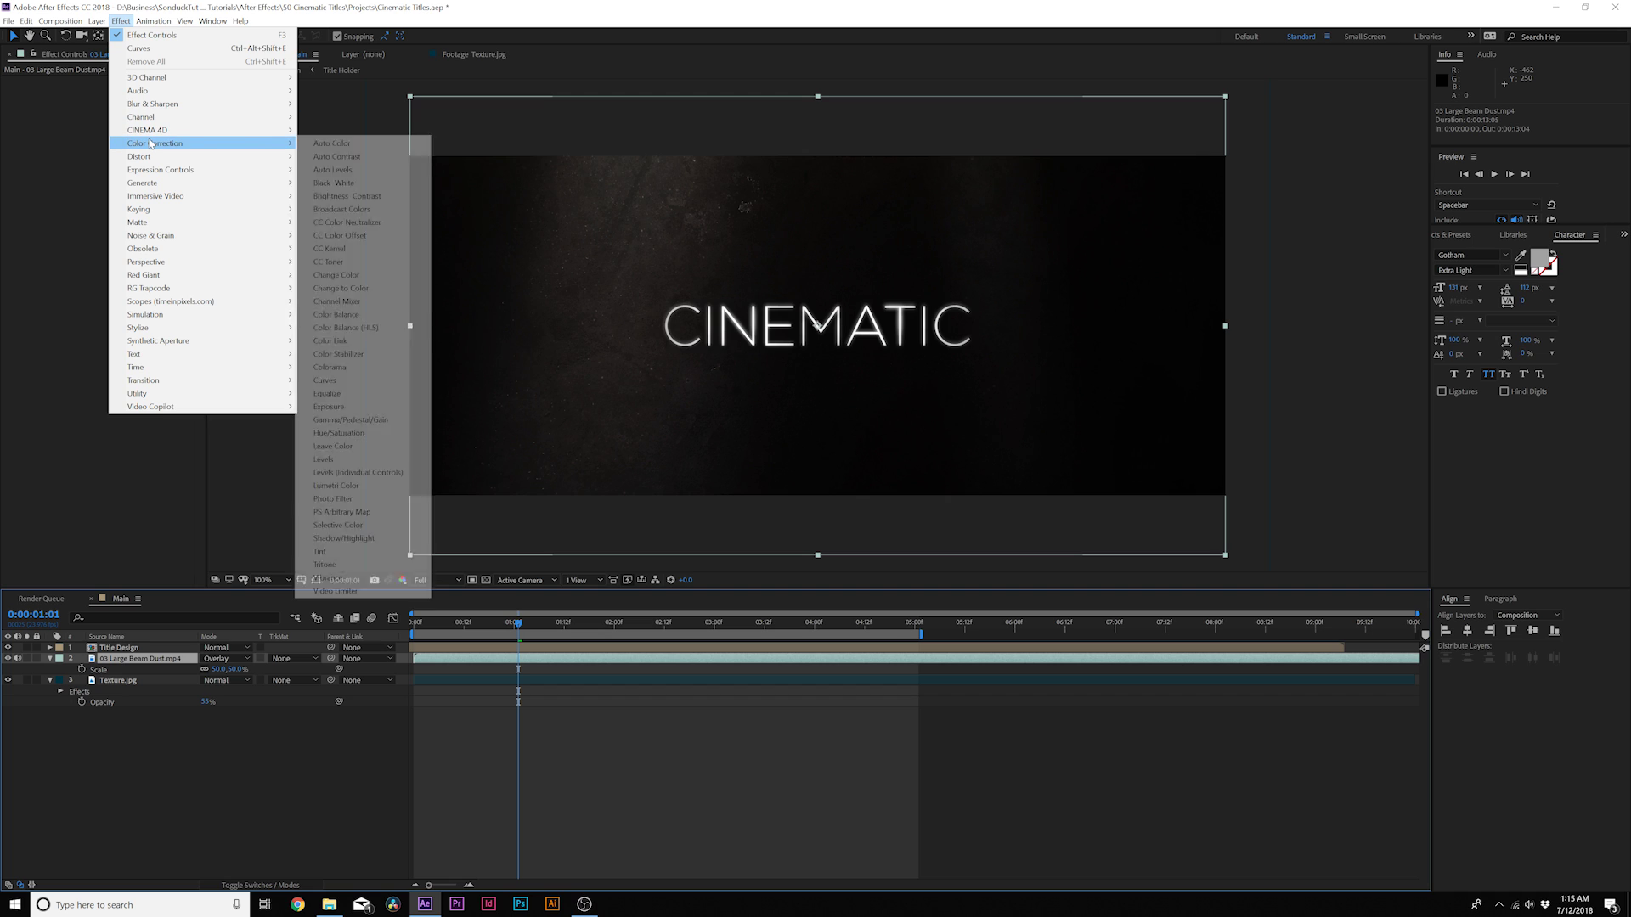
left_click(315, 382)
left_click(146, 121)
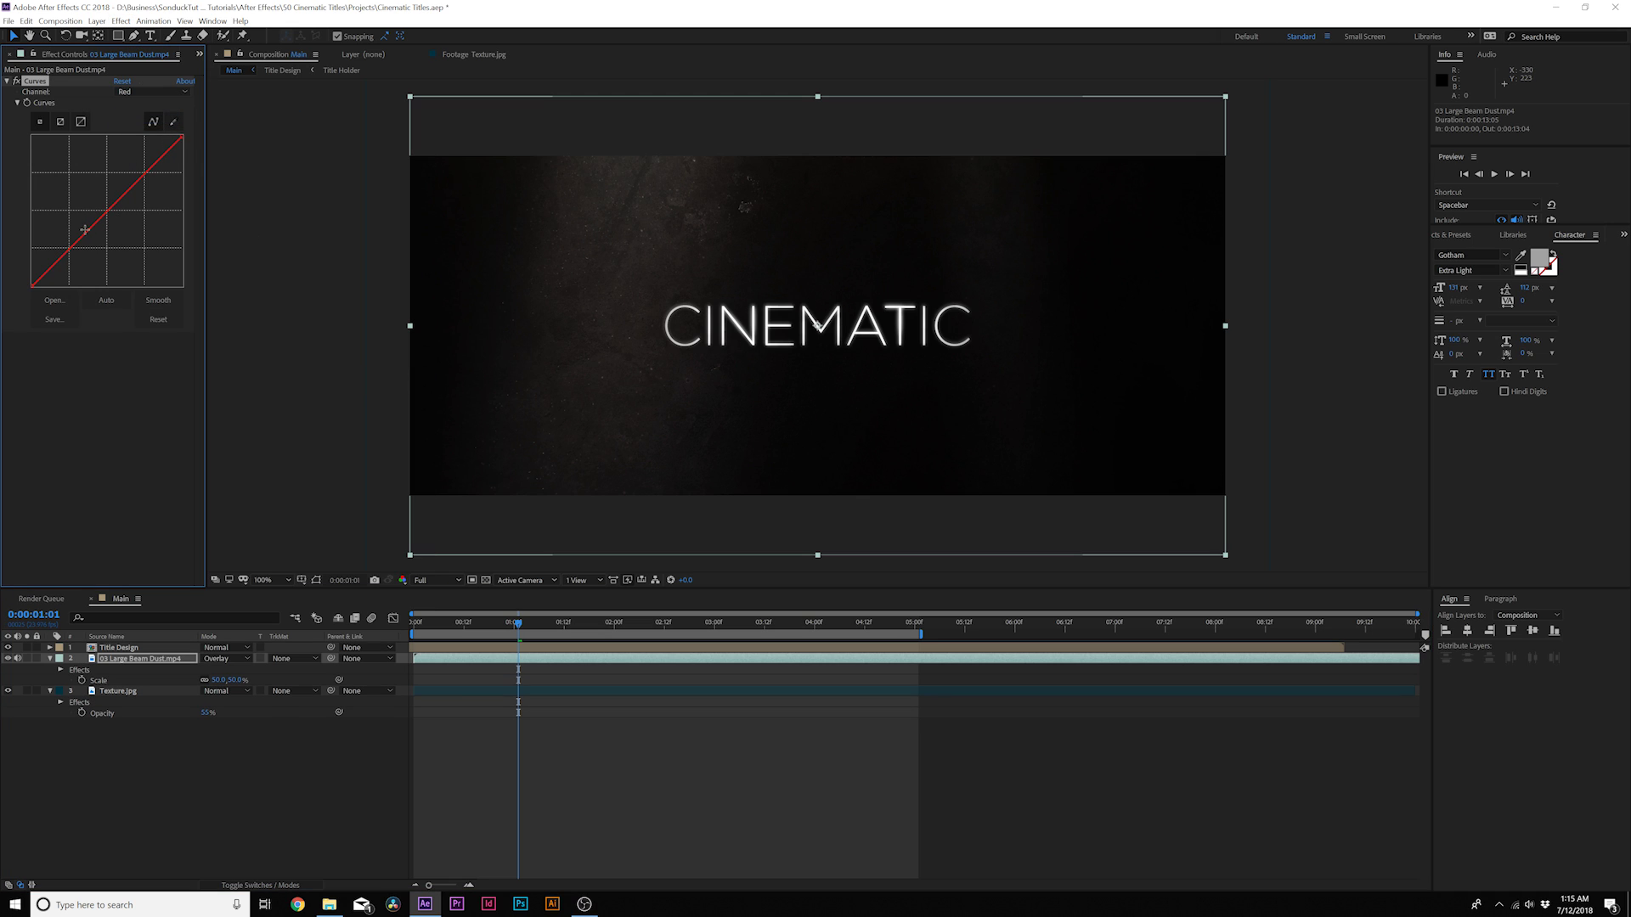
left_click_drag(108, 249, 105, 246)
left_click(154, 134)
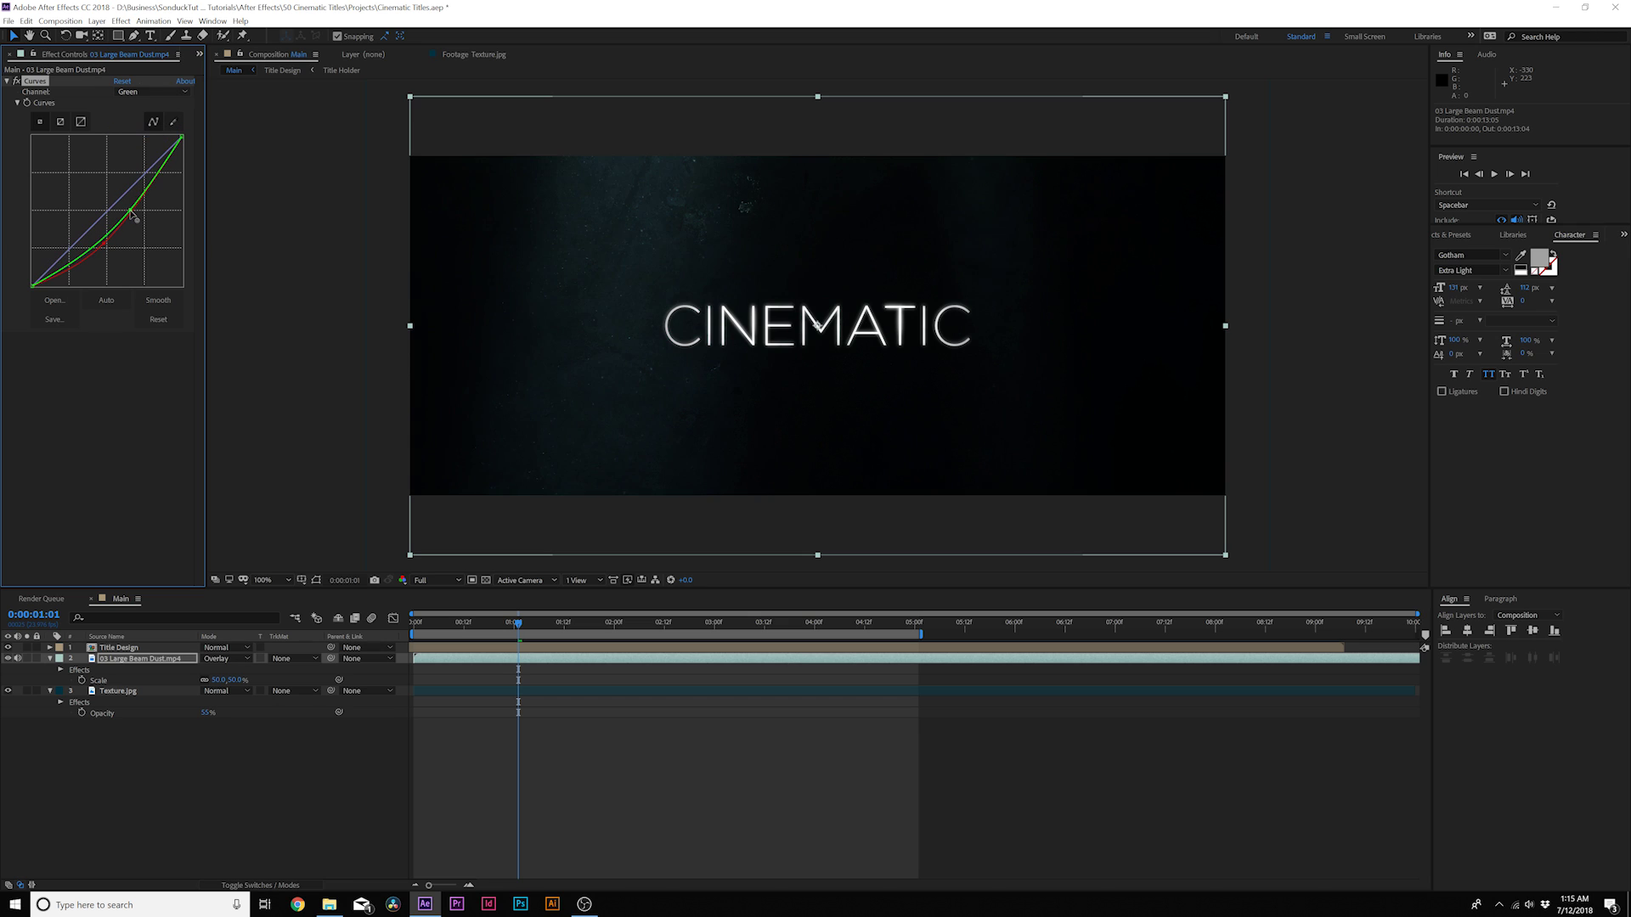
left_click_drag(519, 624, 685, 624)
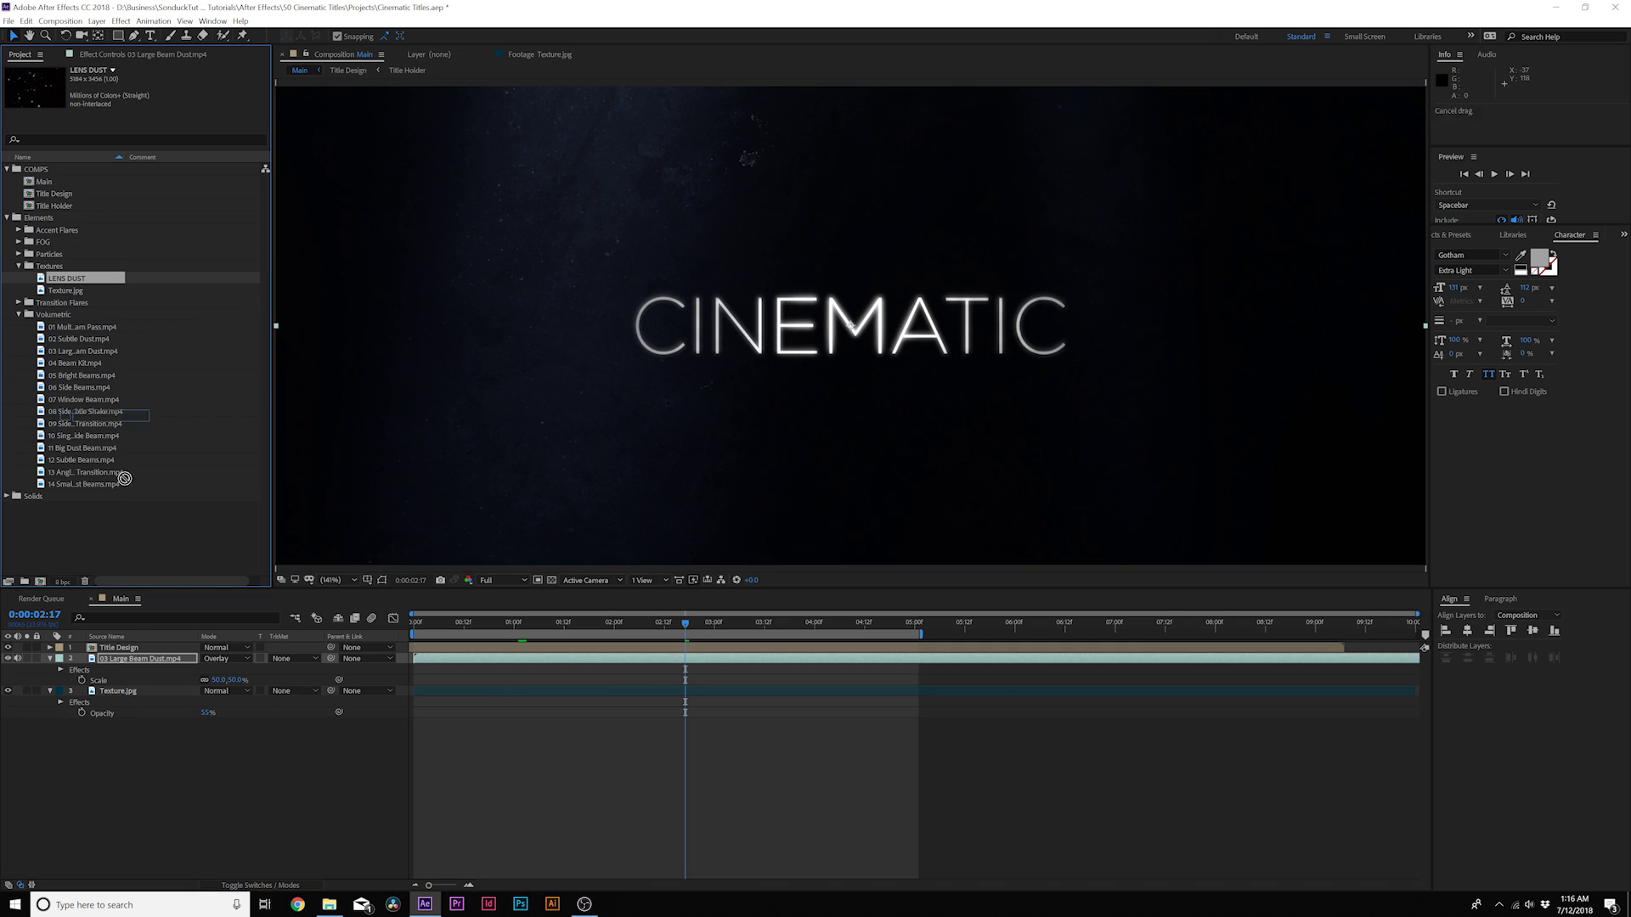
Add LENS DUST above the Title Design layer, scale it down to 44% and set its blending mode to Screen
left_click_drag(124, 478, 162, 651)
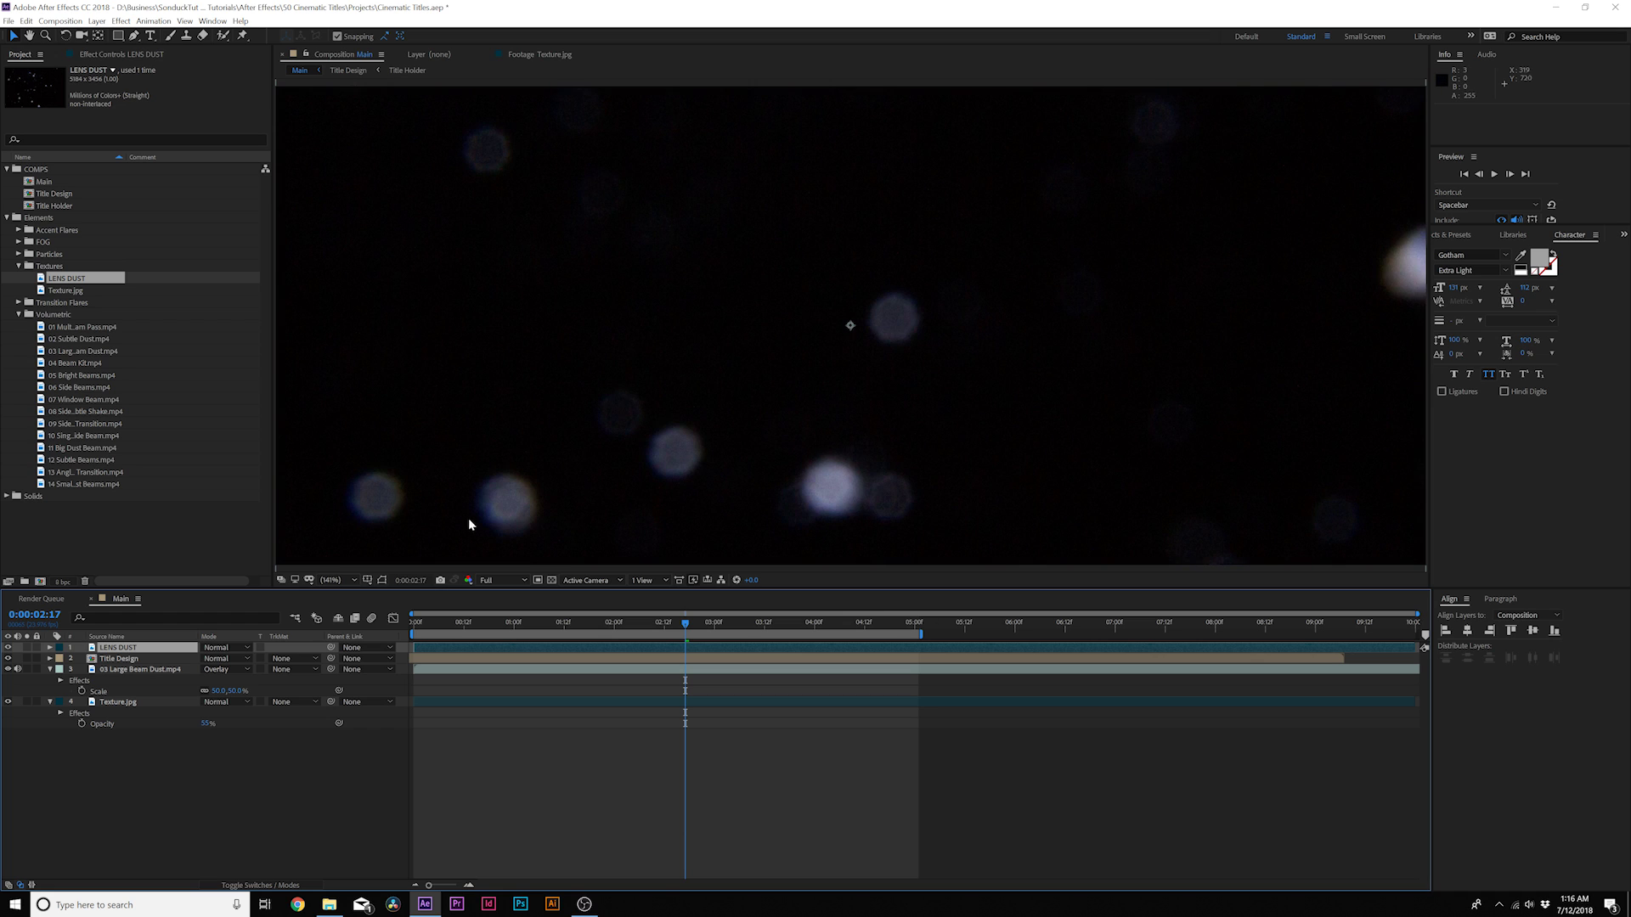
scroll(544, 454, "down", 1)
key("s")
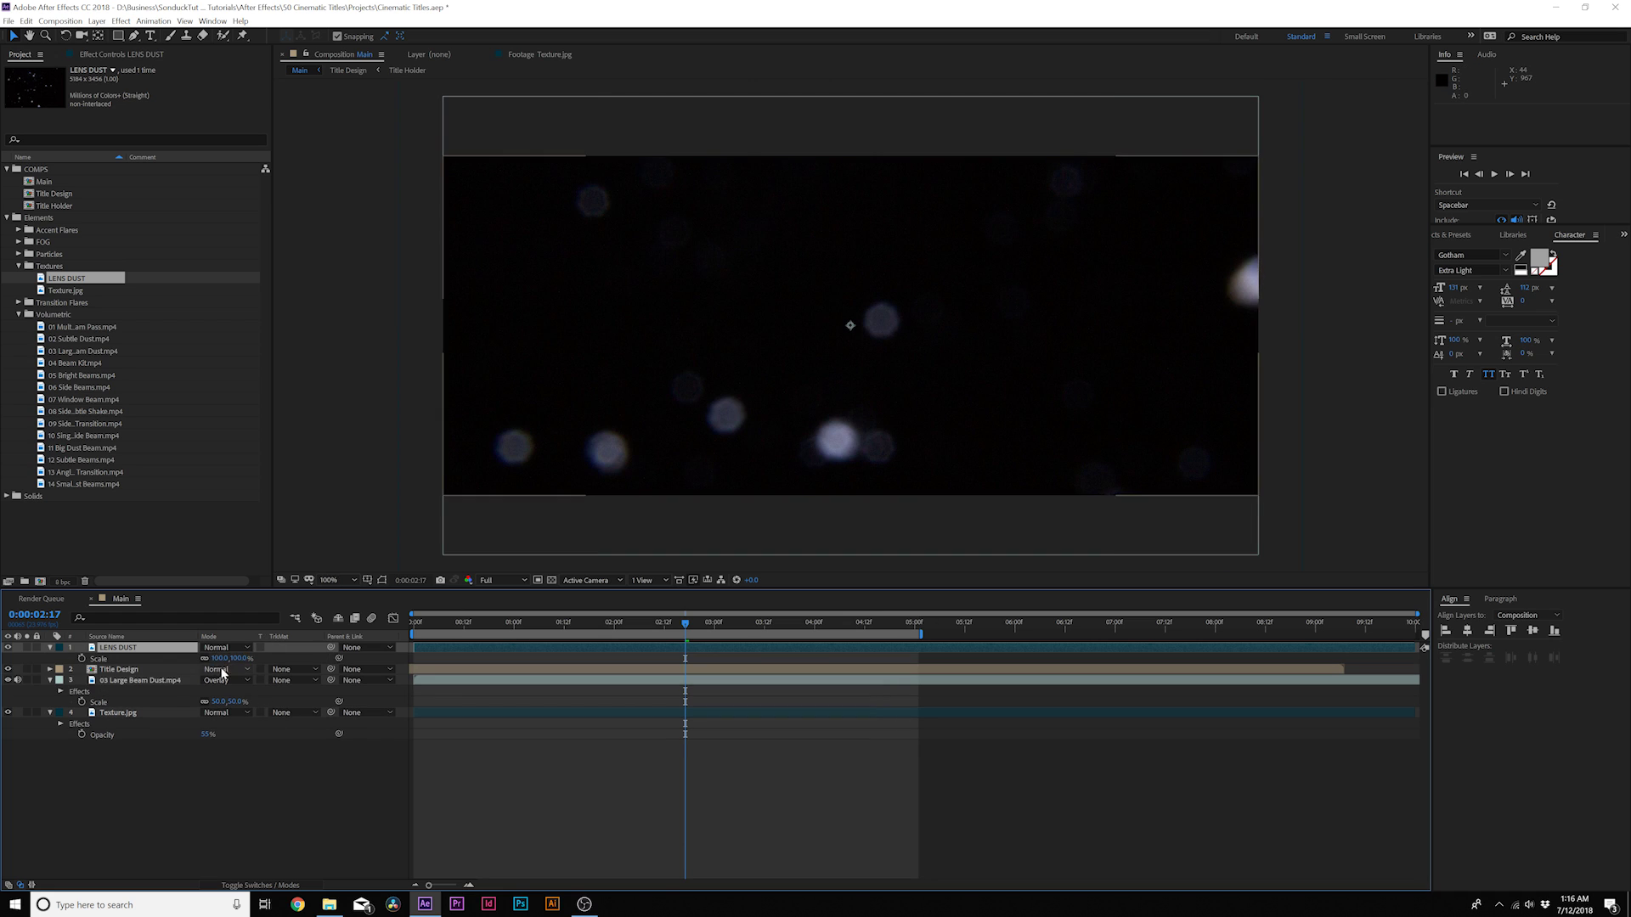
left_click_drag(210, 658, 186, 658)
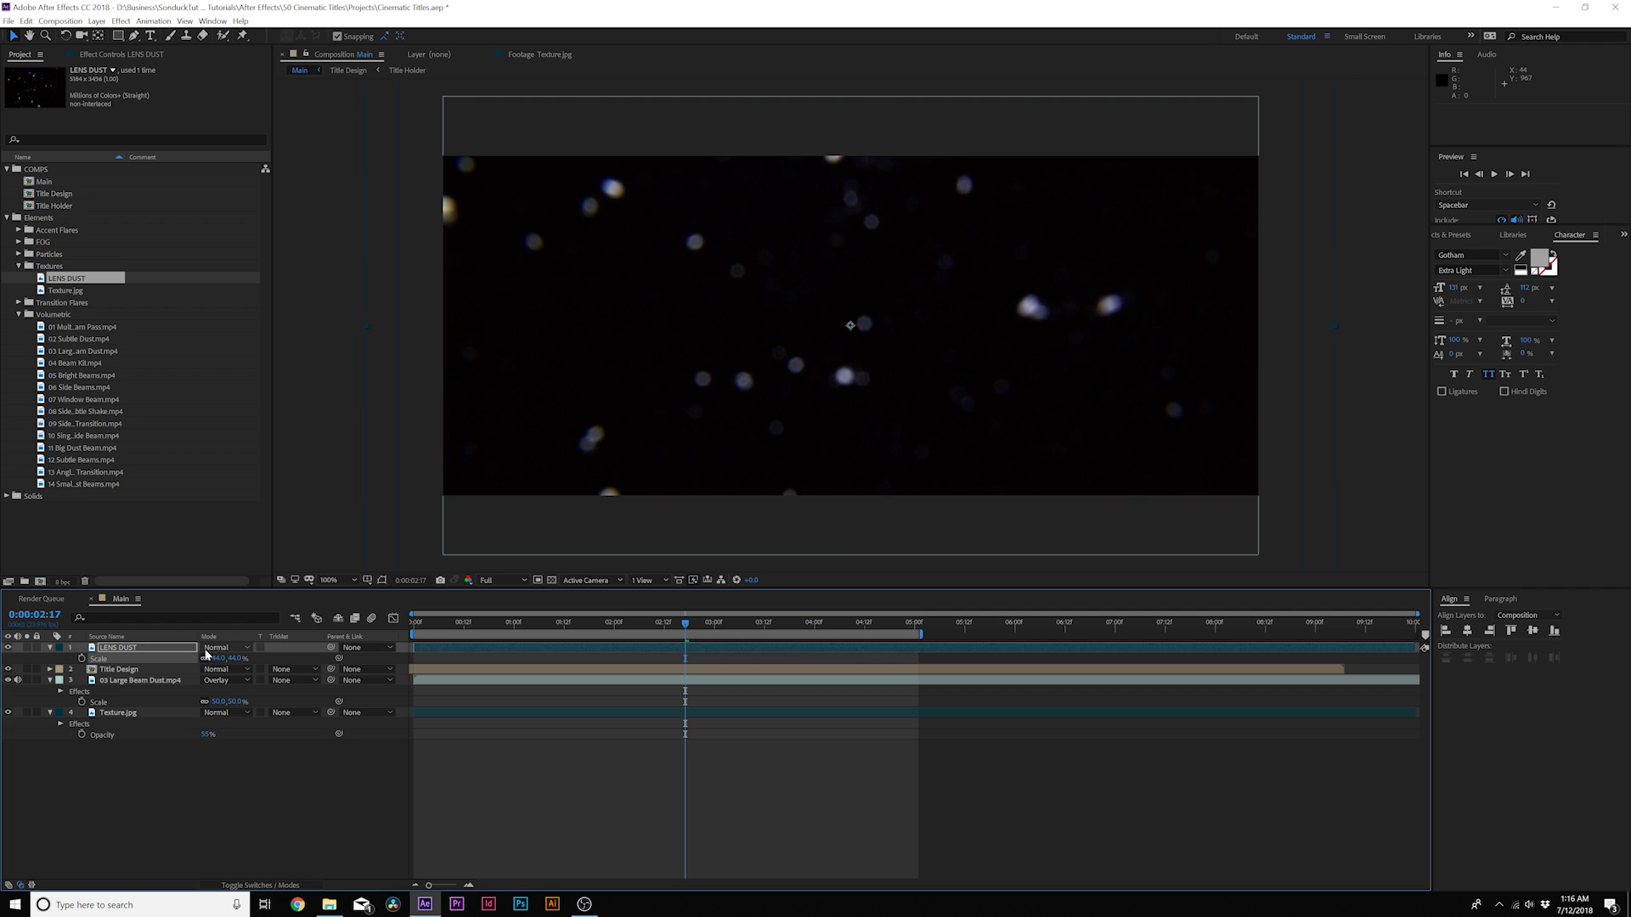
left_click(214, 647)
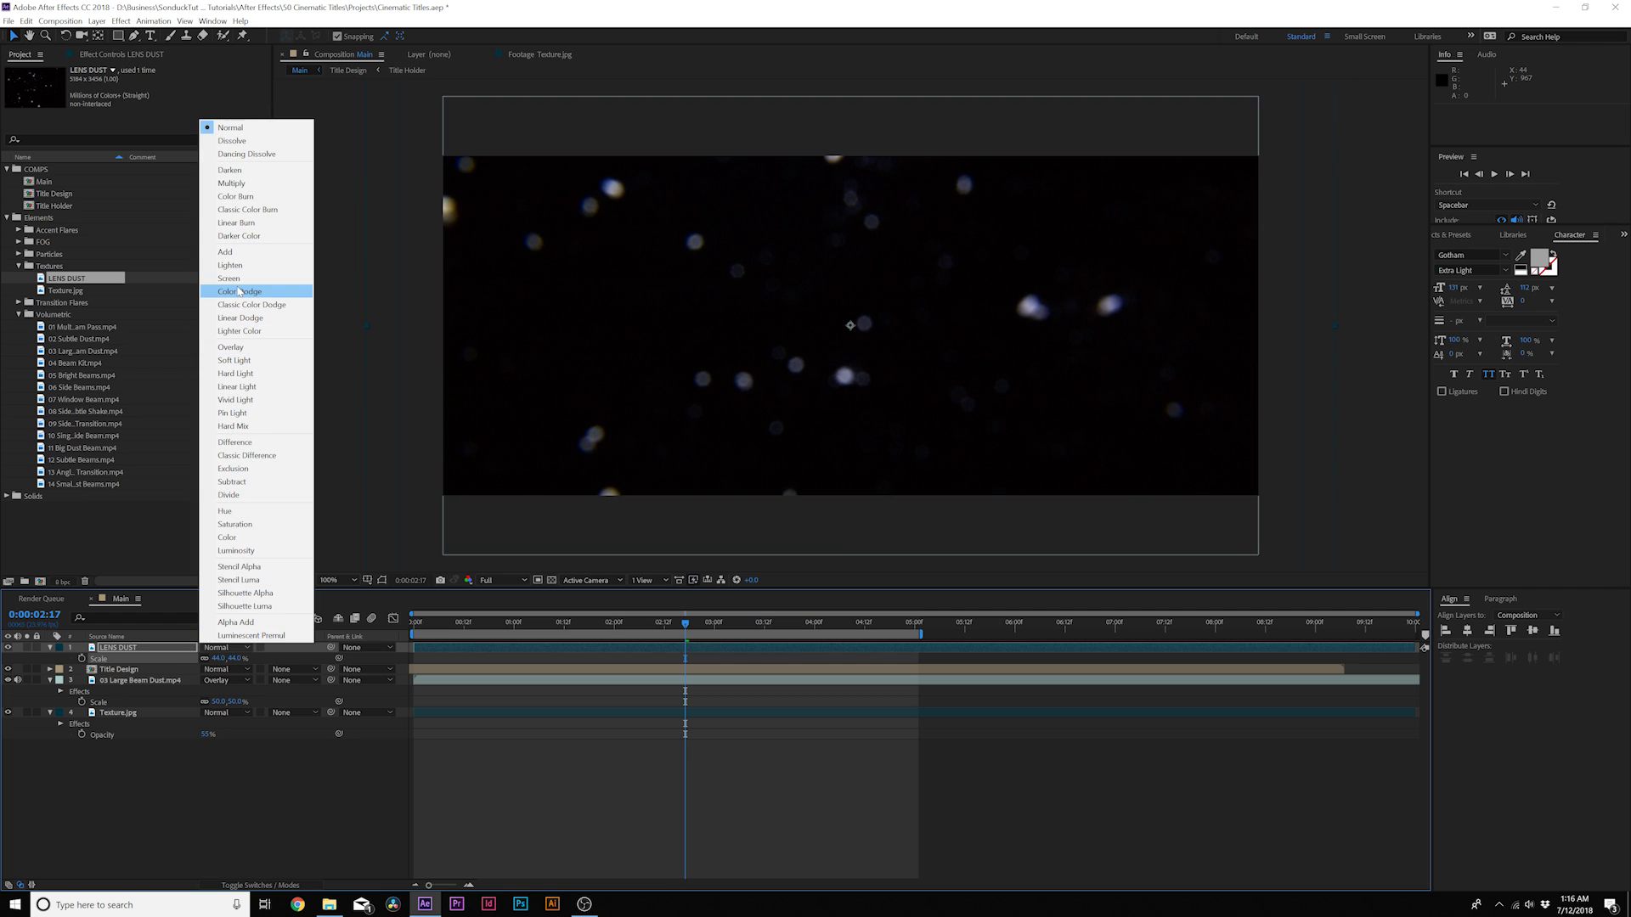
left_click(229, 279)
left_click_drag(518, 623, 413, 640)
left_click(49, 647)
Preview the 13 Corner Fog, 18 Smoke Fog and 6 Ground Fog Rolling clips from the FOG footage
left_click(19, 242)
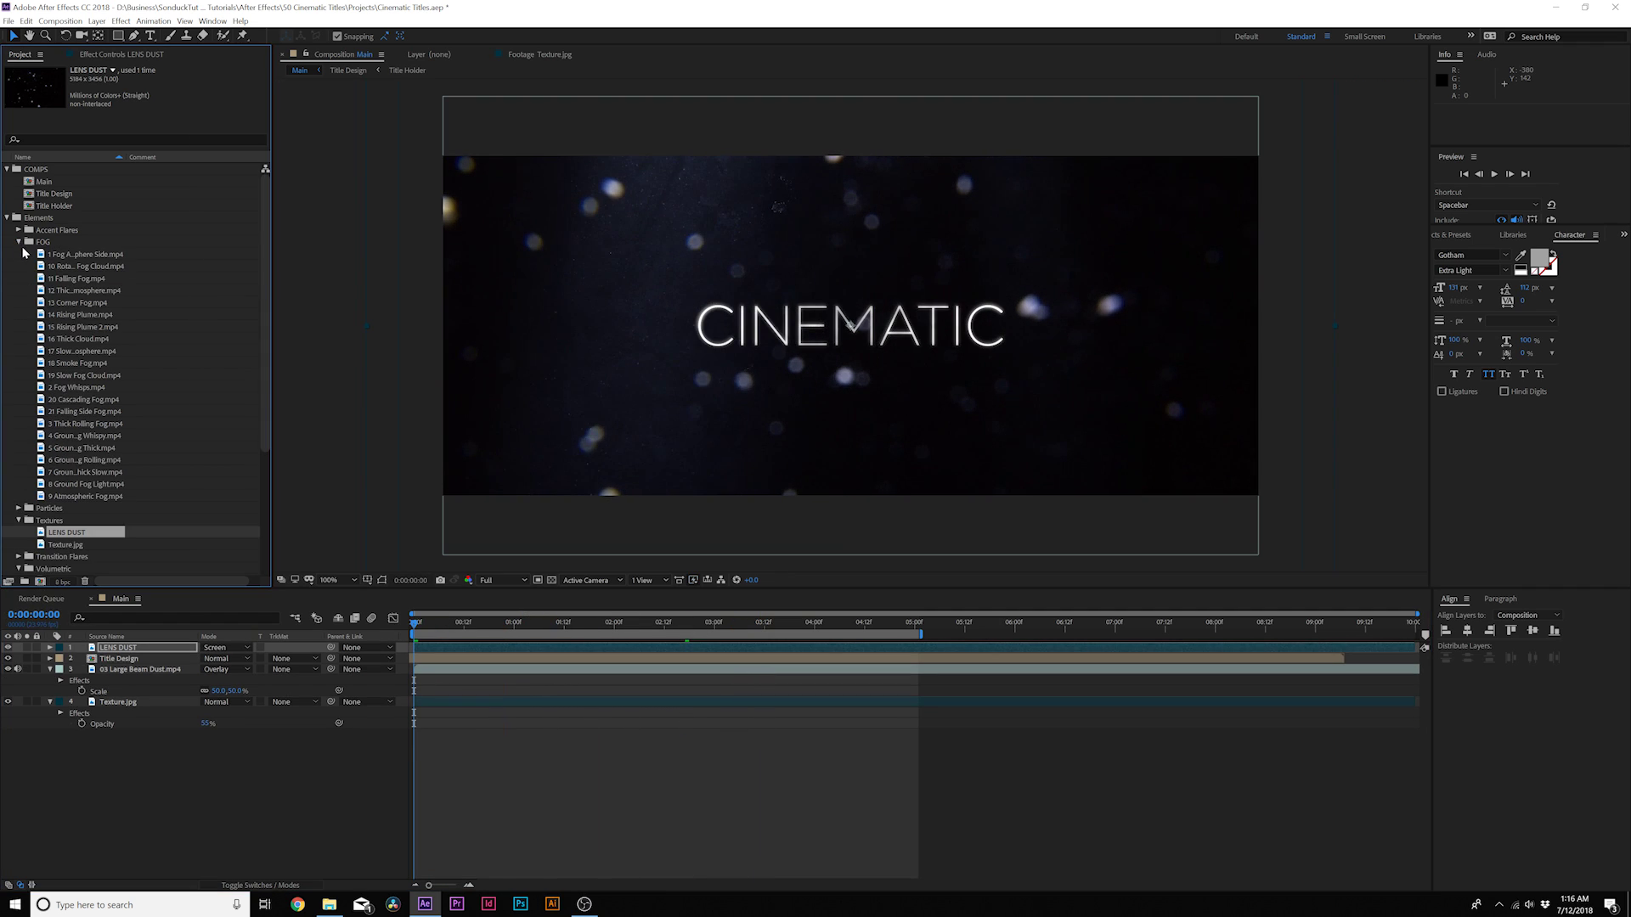
double_click(43, 304)
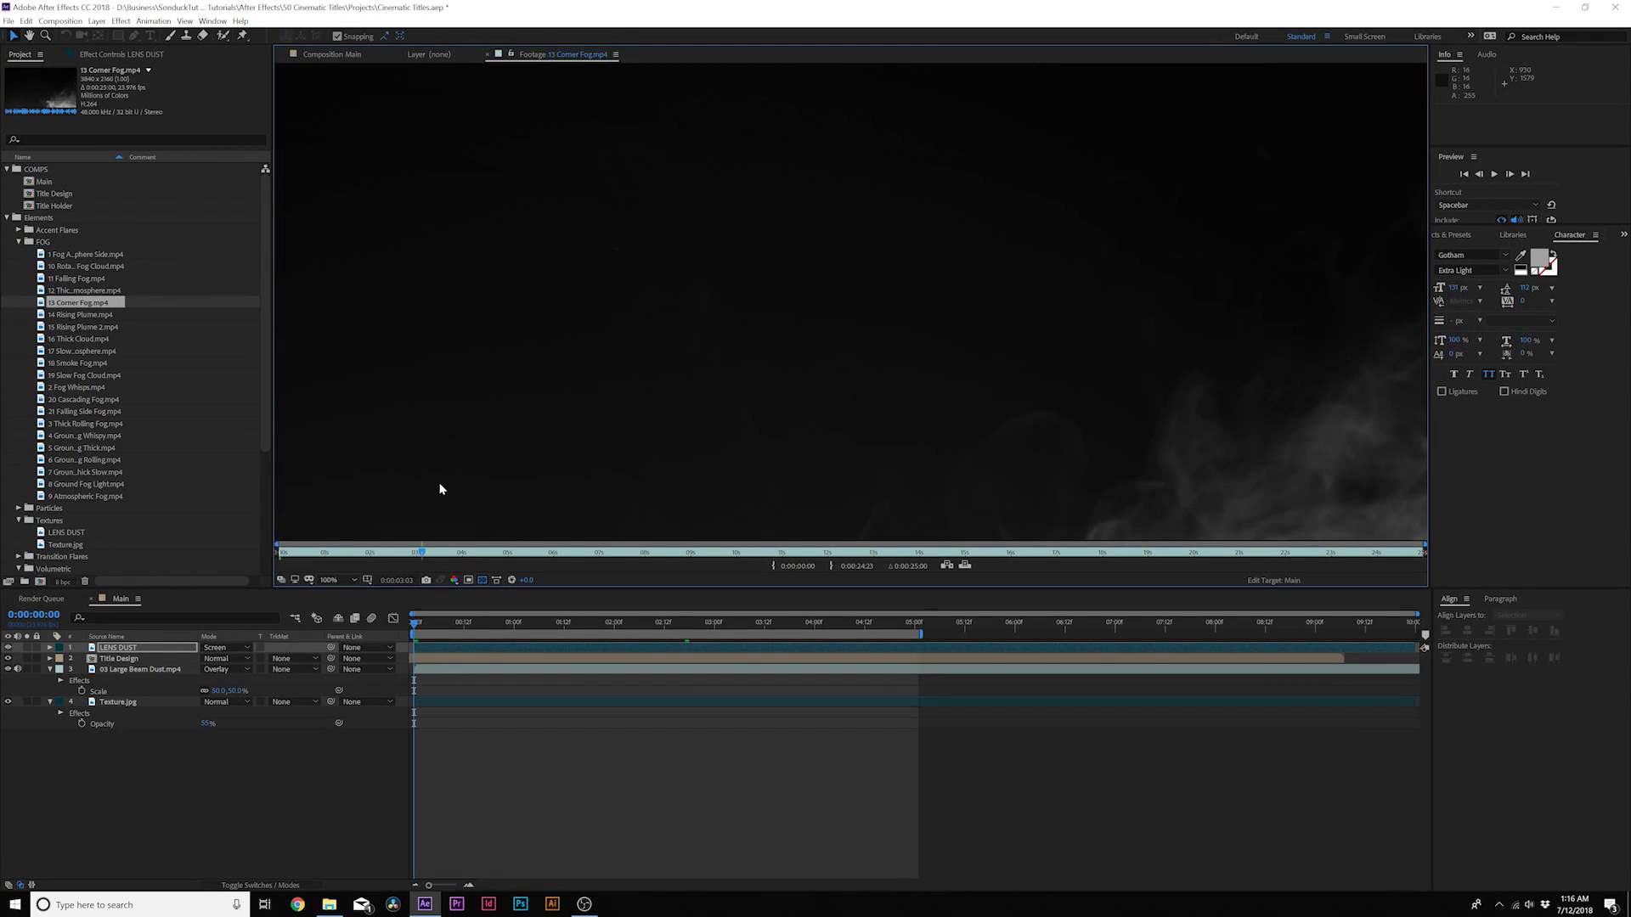
key("comma")
key("comma")
double_click(40, 362)
key("Escape")
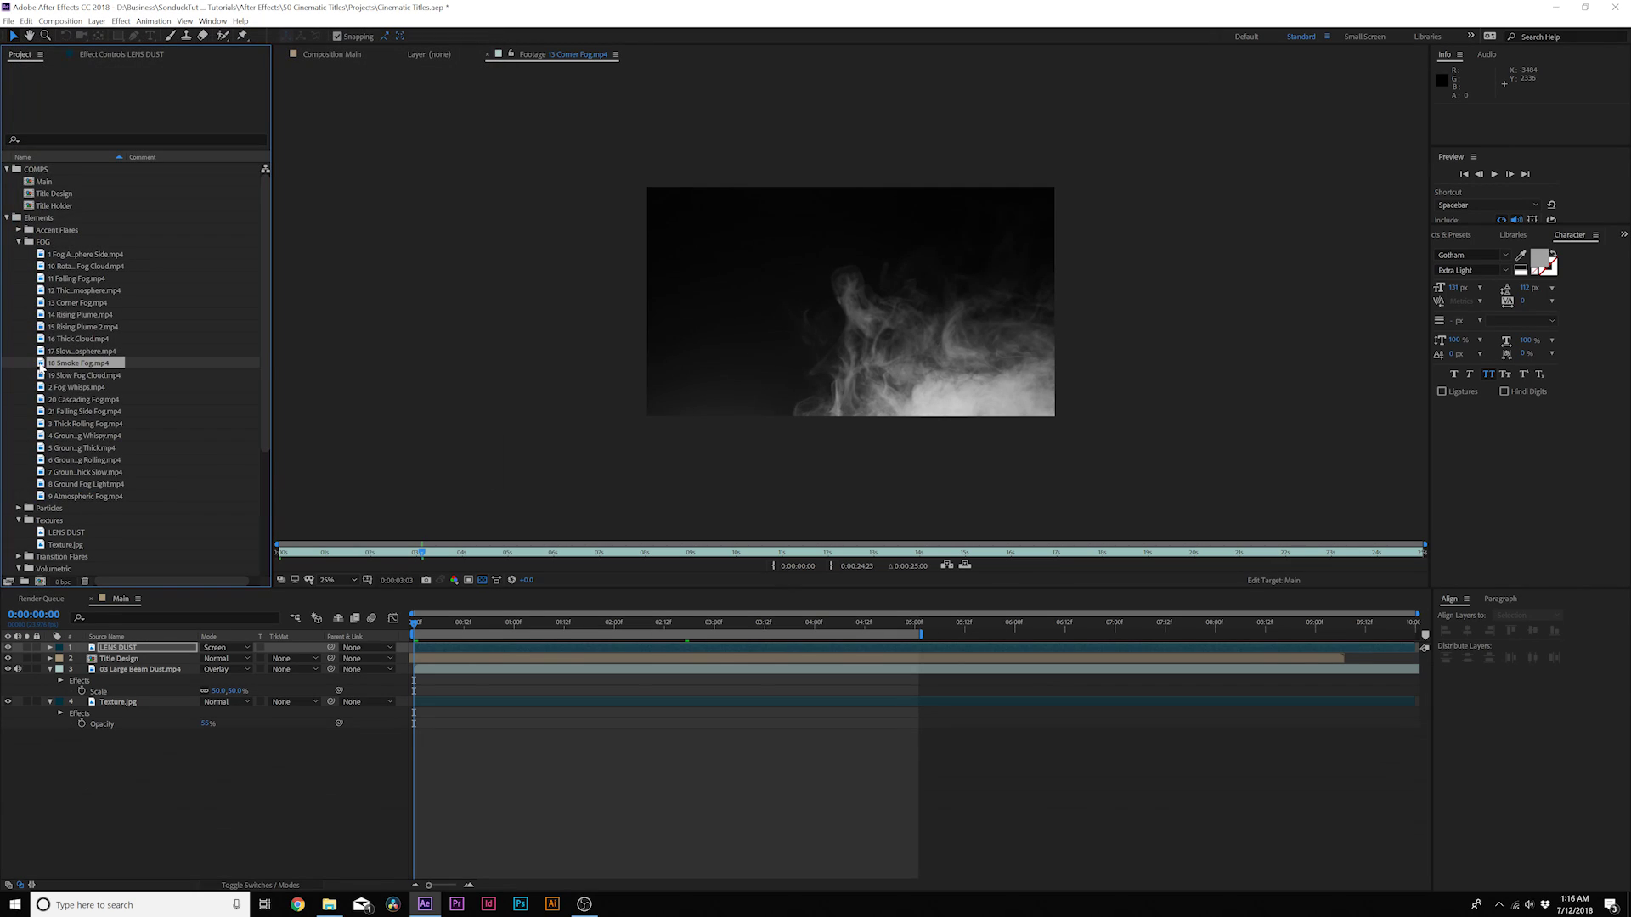
double_click(39, 365)
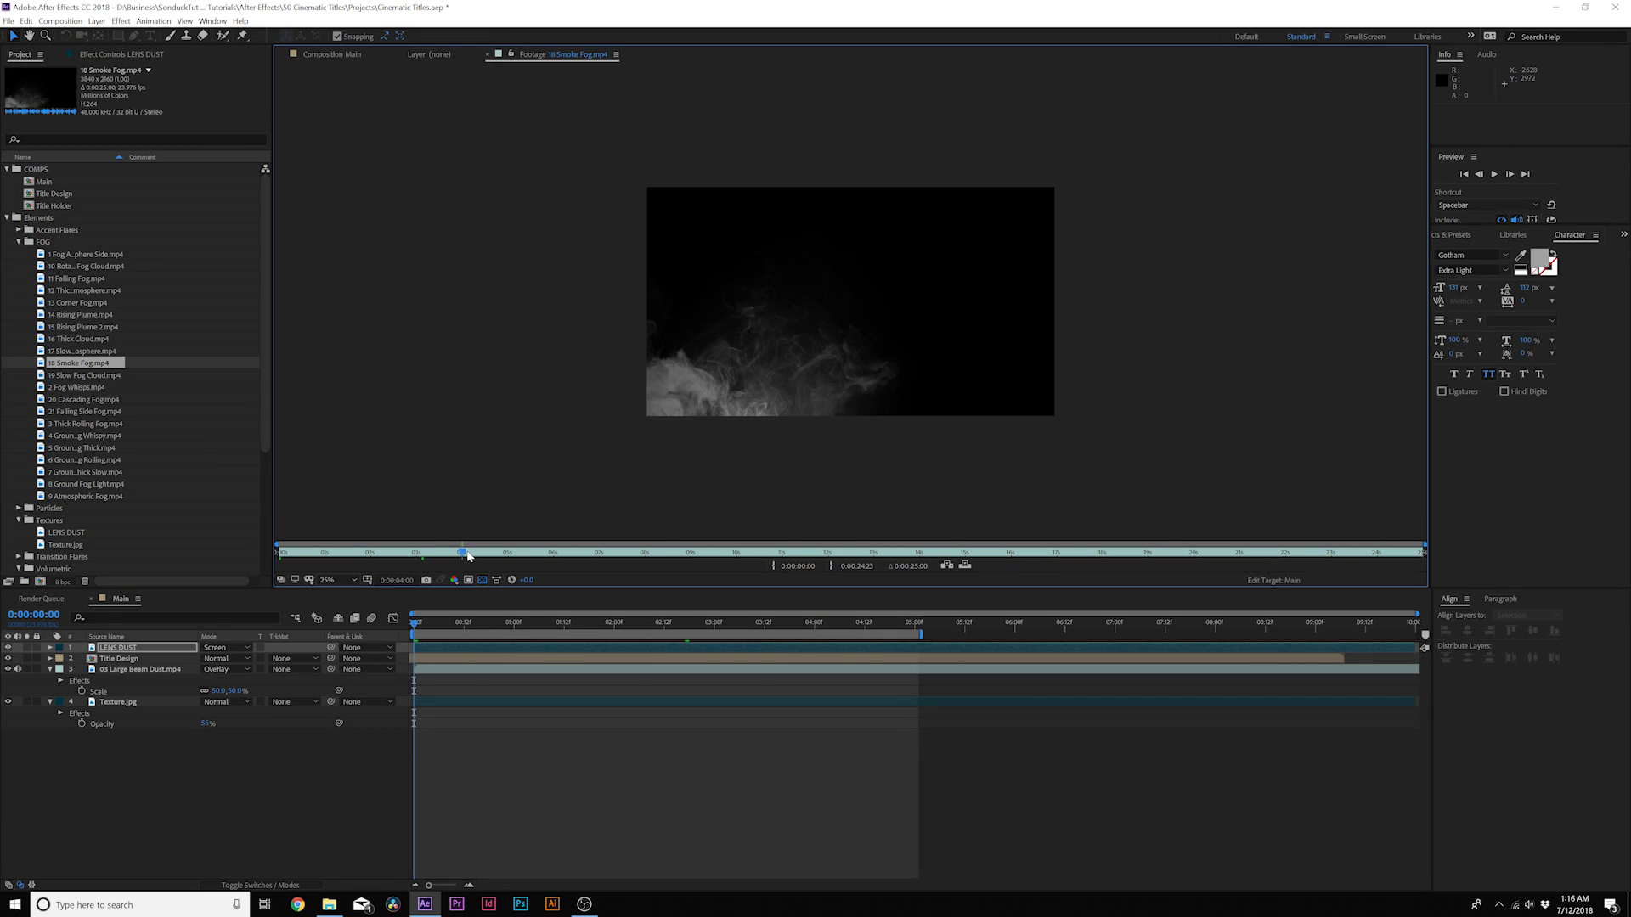
left_click(41, 460)
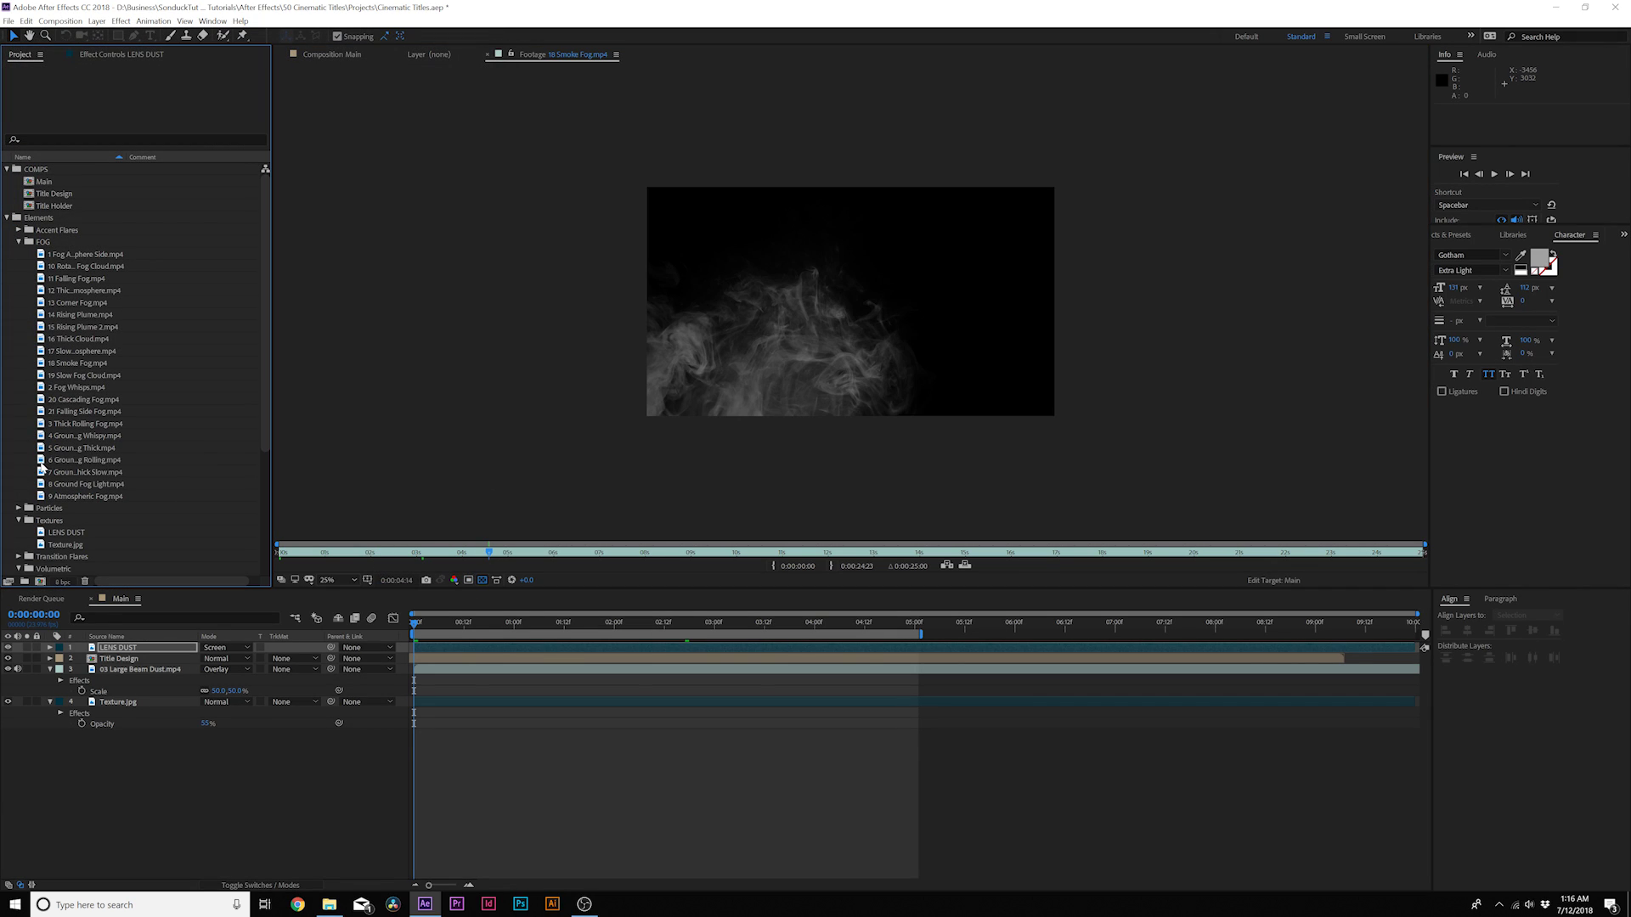
double_click(41, 461)
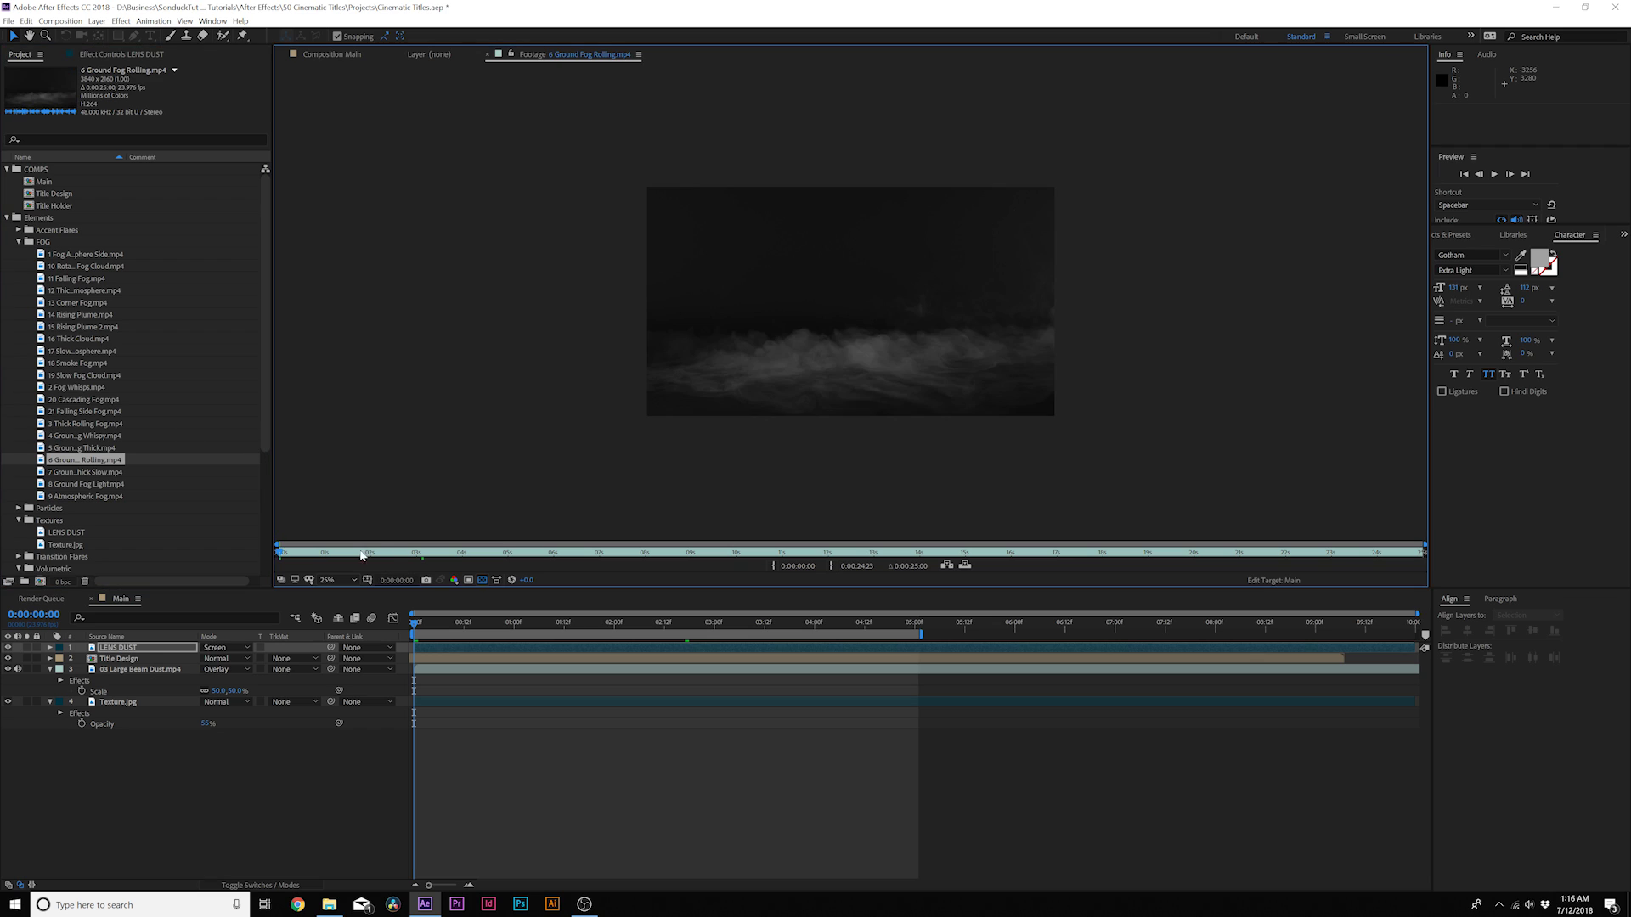
left_click_drag(640, 555, 658, 557)
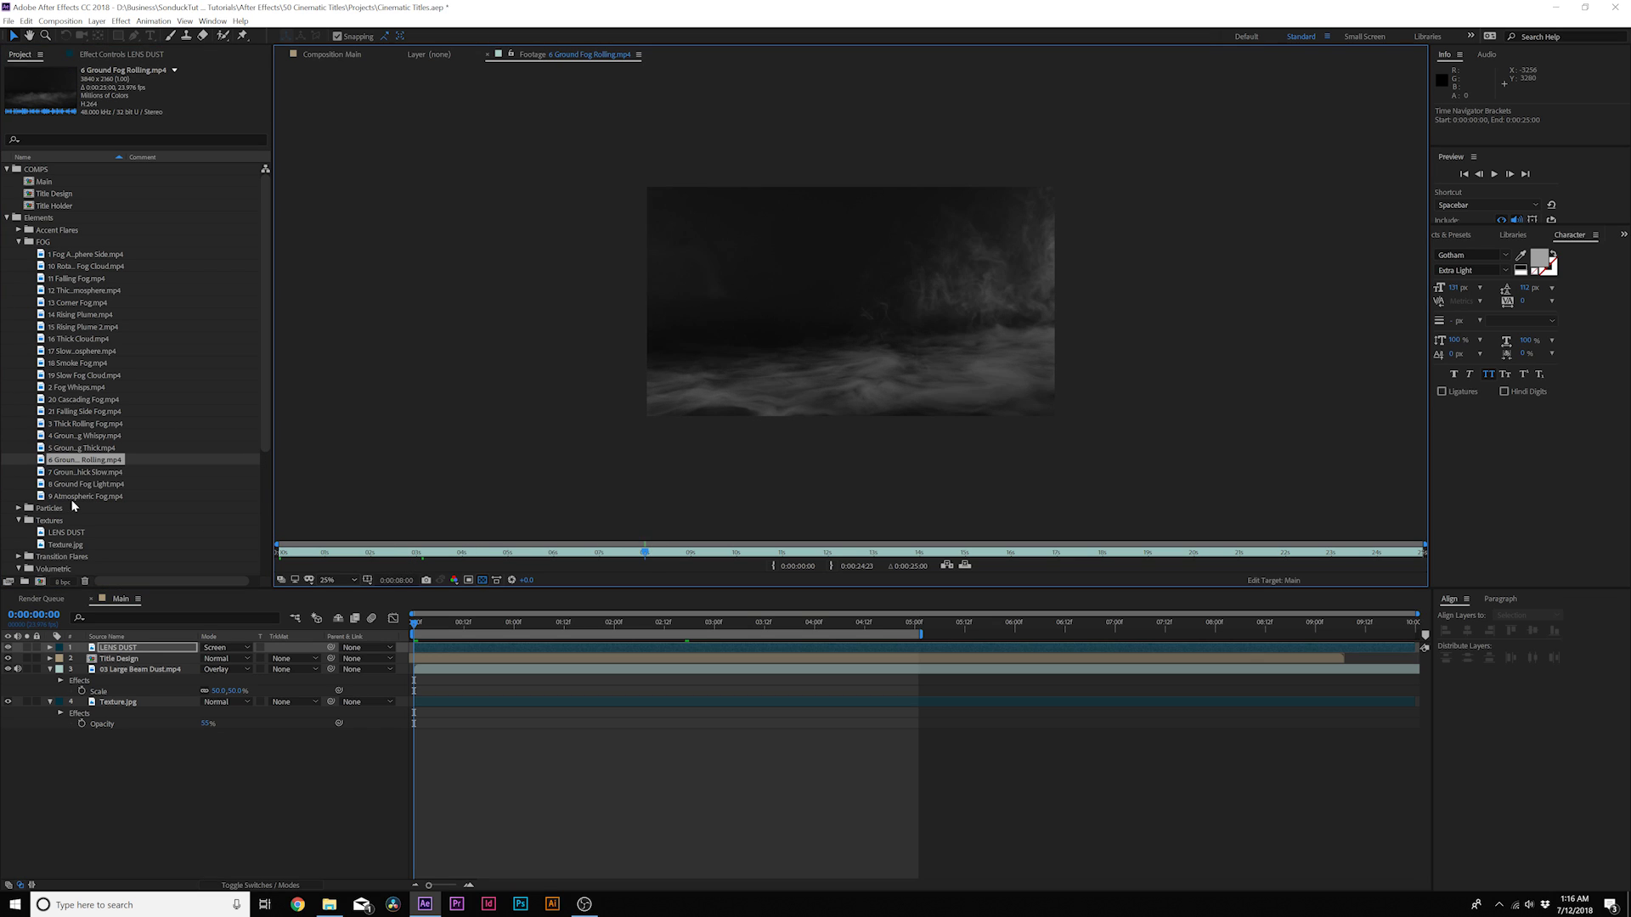
Place 6 Ground Fog Rolling.mp4 directly beneath Title Design in Add blending mode and deepen its contrast with Curves
left_click_drag(72, 460, 129, 660)
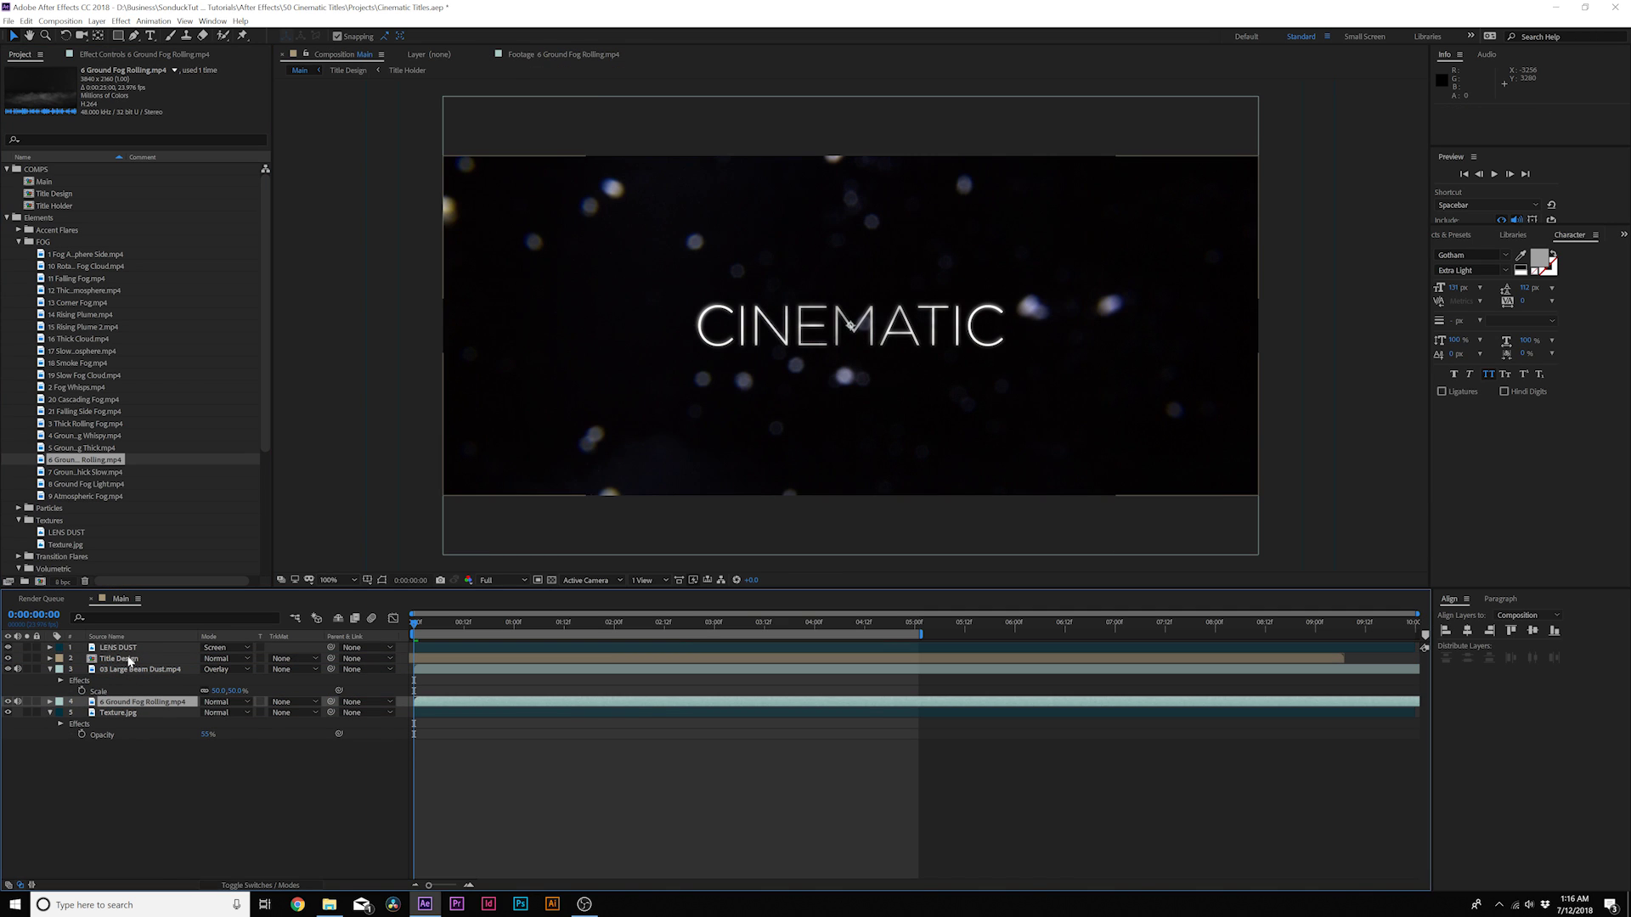
left_click(220, 702)
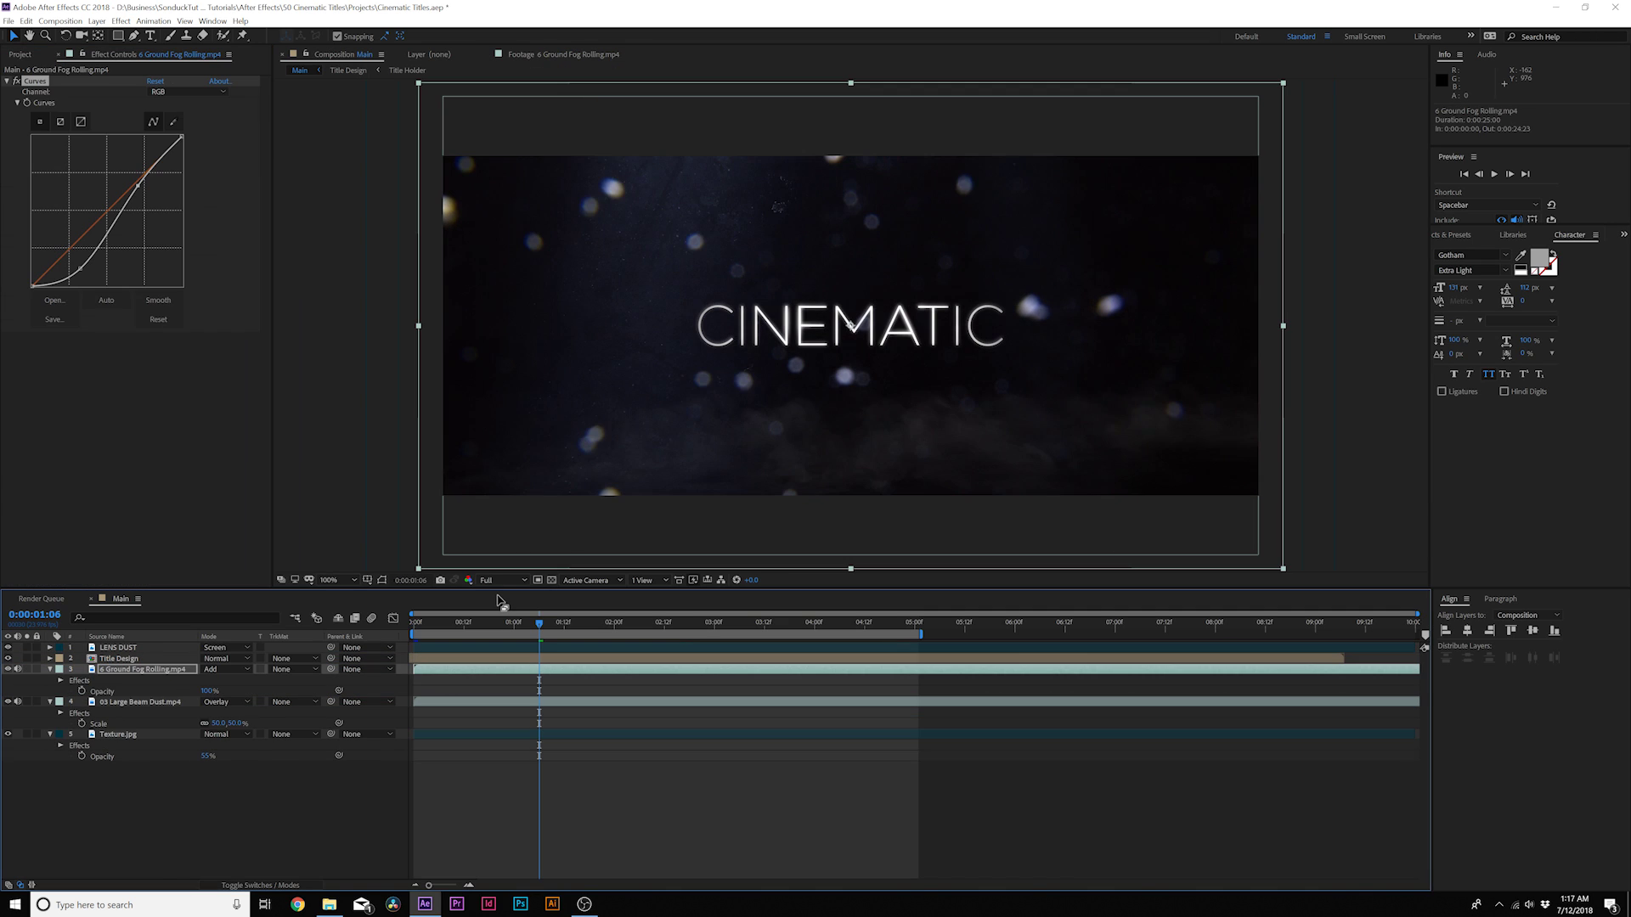
key("t")
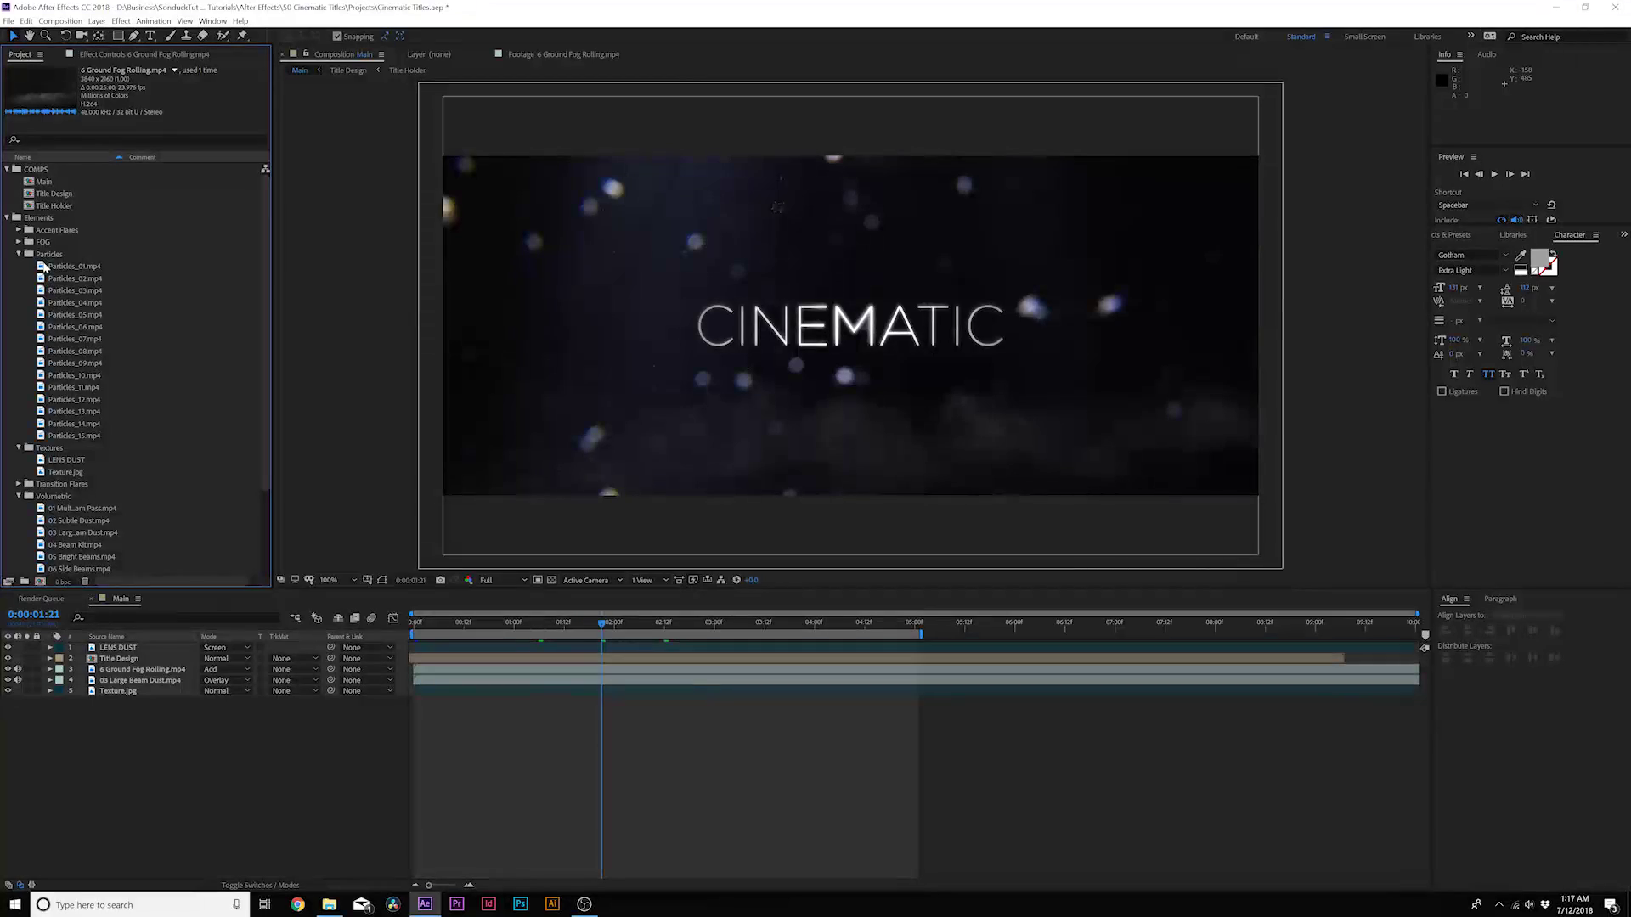
Preview the Particles_02 and Particles_04 clips from the Particles footage
double_click(51, 278)
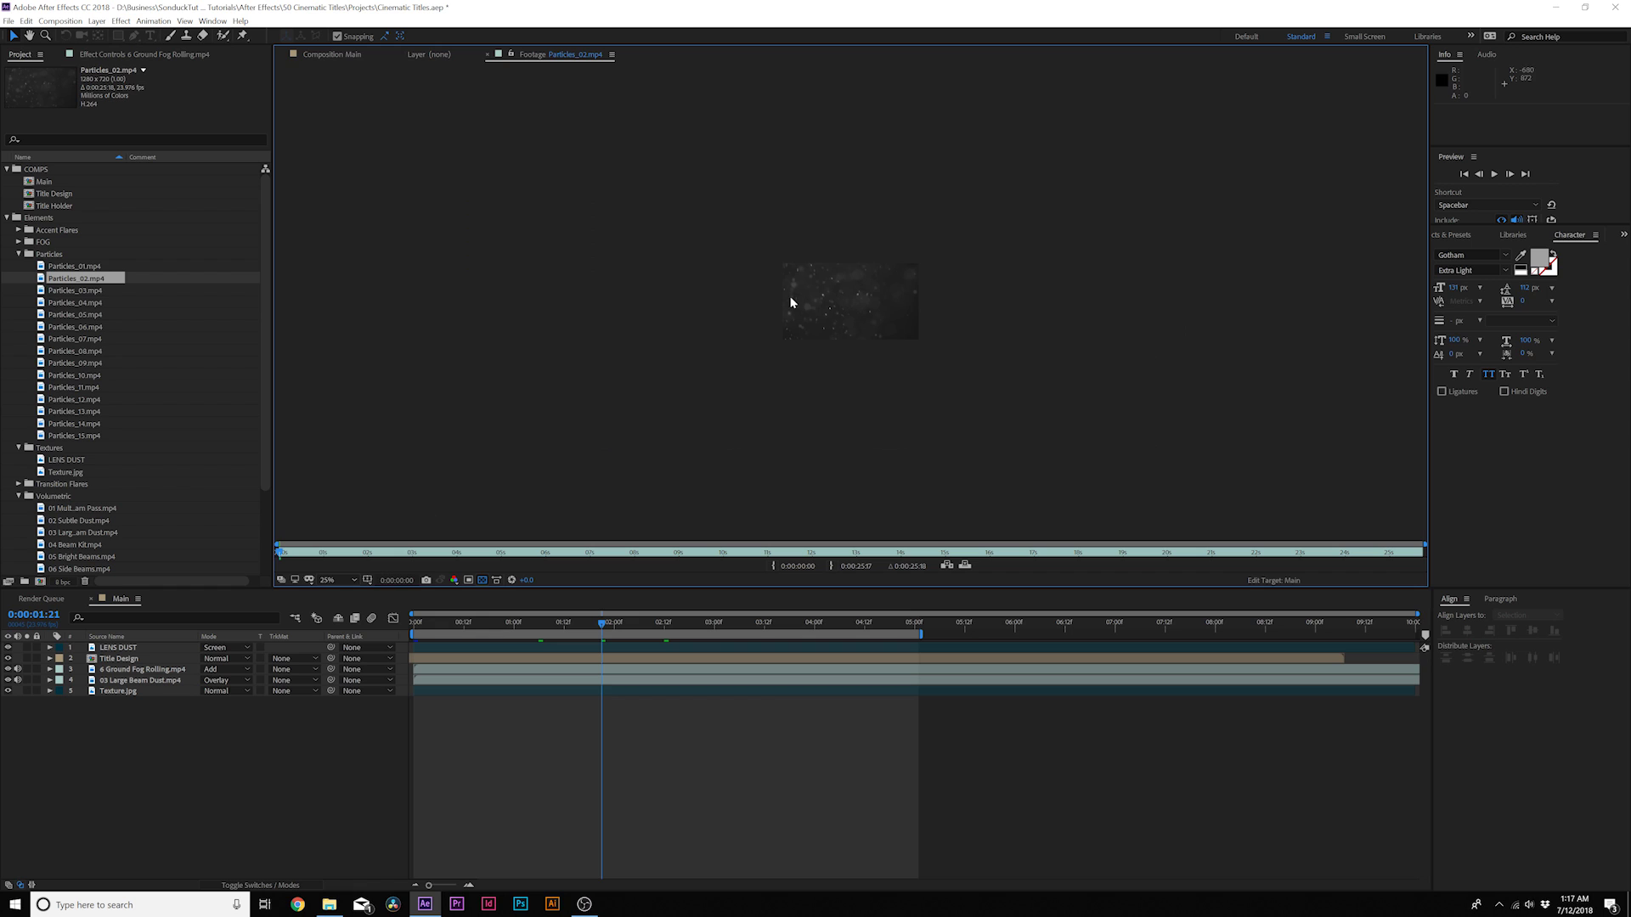
key("slash")
left_click_drag(374, 553, 668, 553)
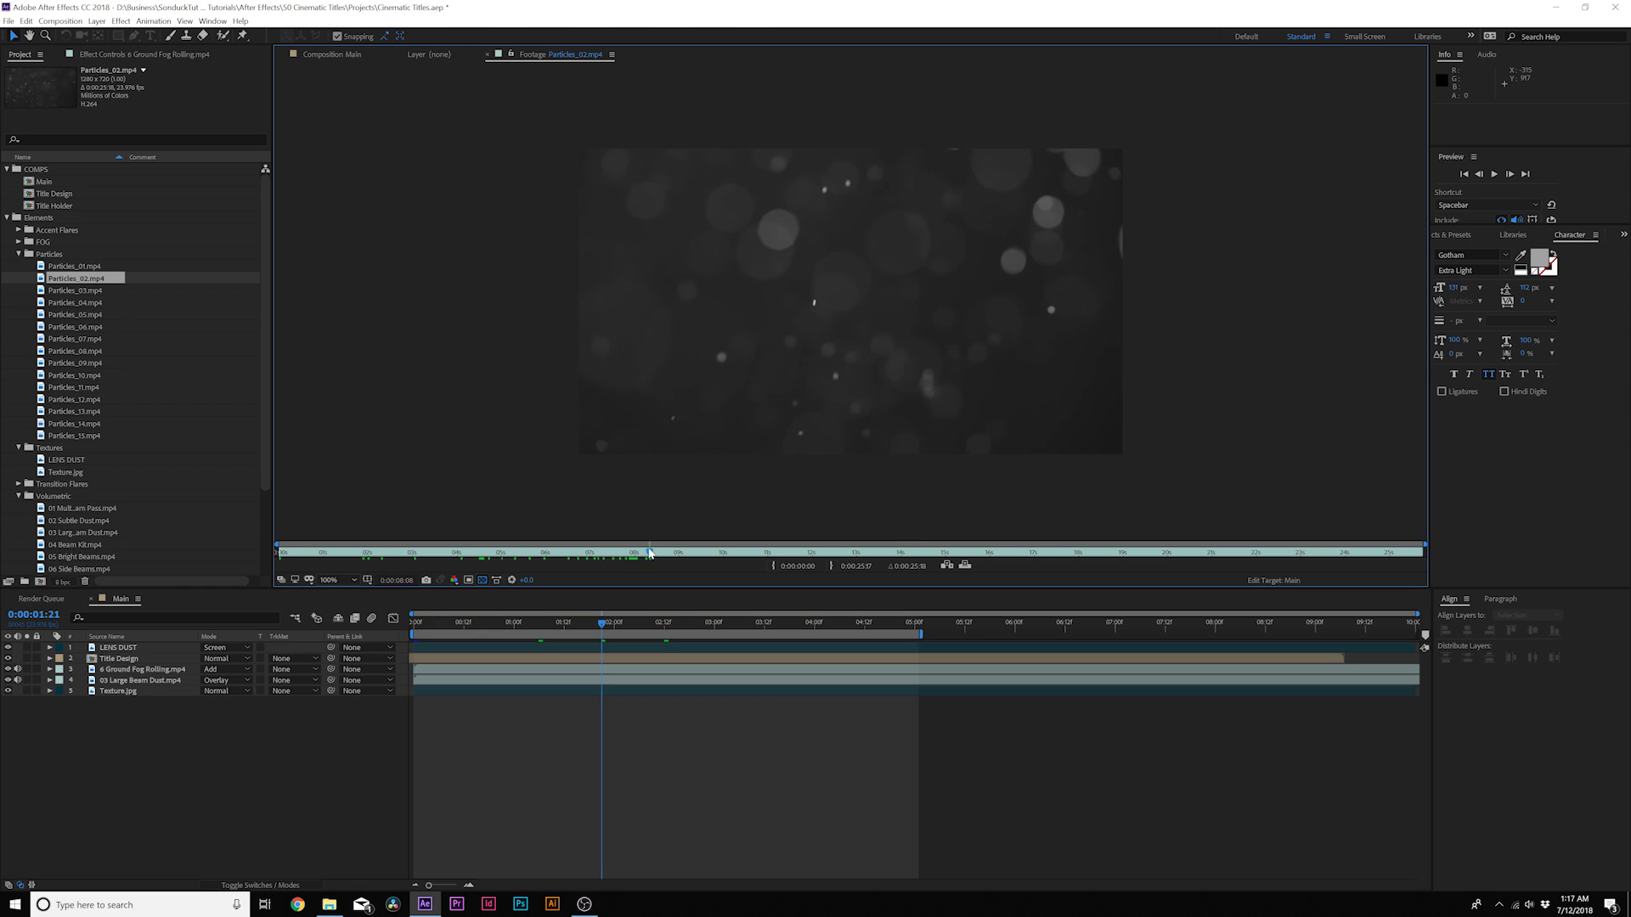
double_click(55, 303)
left_click_drag(481, 554, 578, 553)
Place Particles_04.mp4 beneath the Title Design layer, scale it to about 151% and set its blending mode to Screen
left_click_drag(40, 303, 252, 680)
key("s")
left_click(226, 670)
left_click(227, 300)
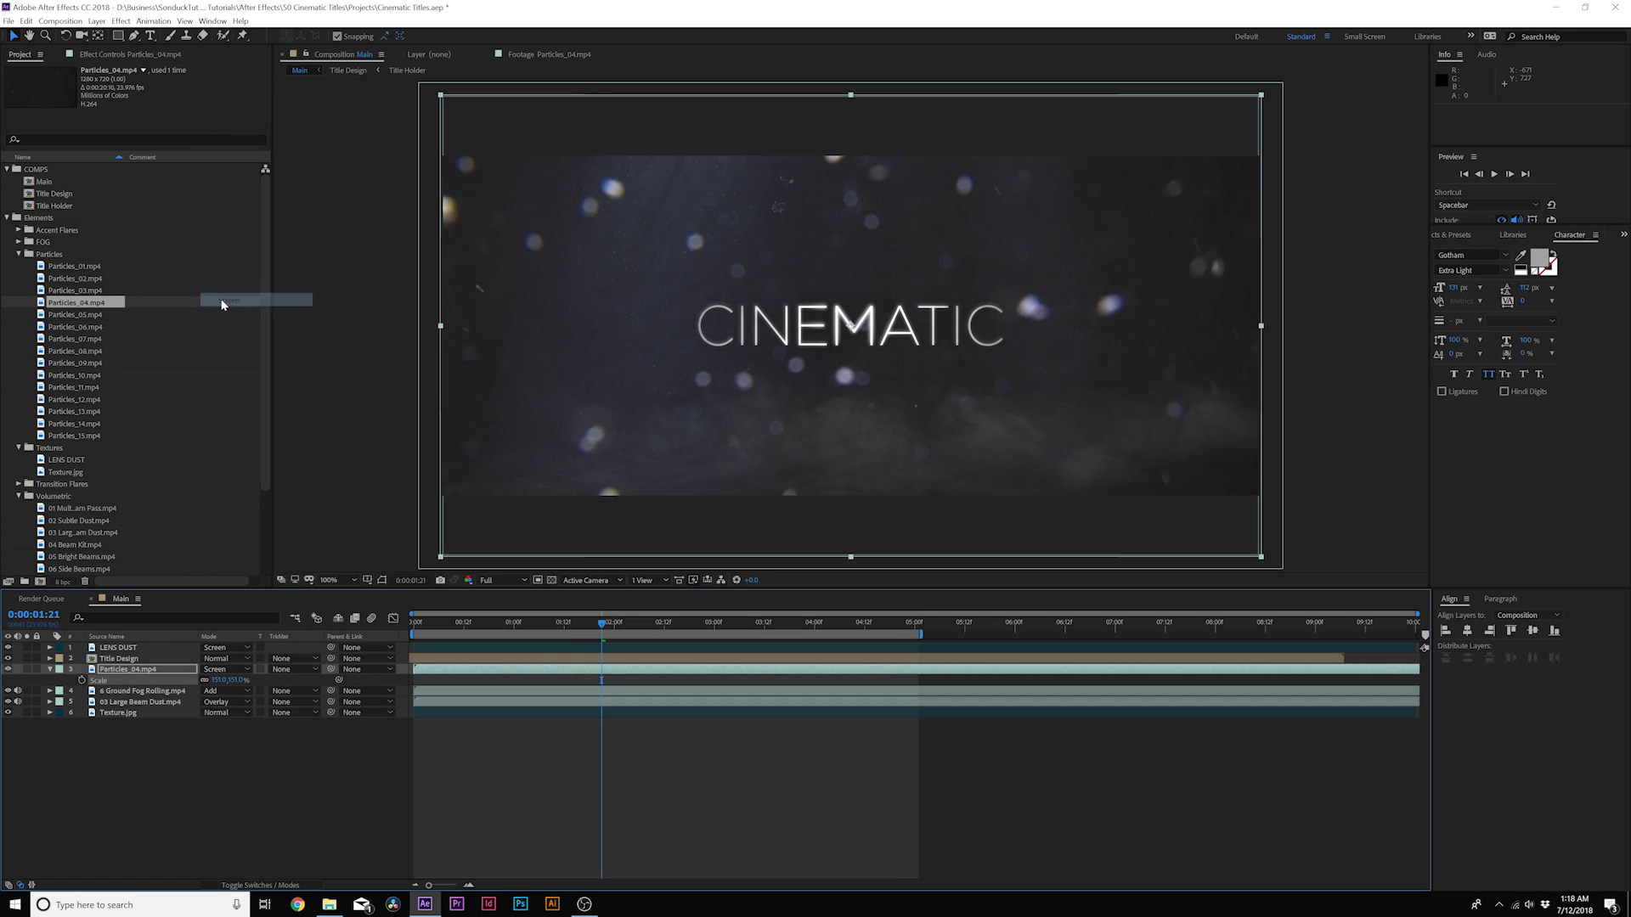
Apply Curves to the Particles_04.mp4 layer, pull the RGB midtones down and check the result at other frames
left_click(120, 20)
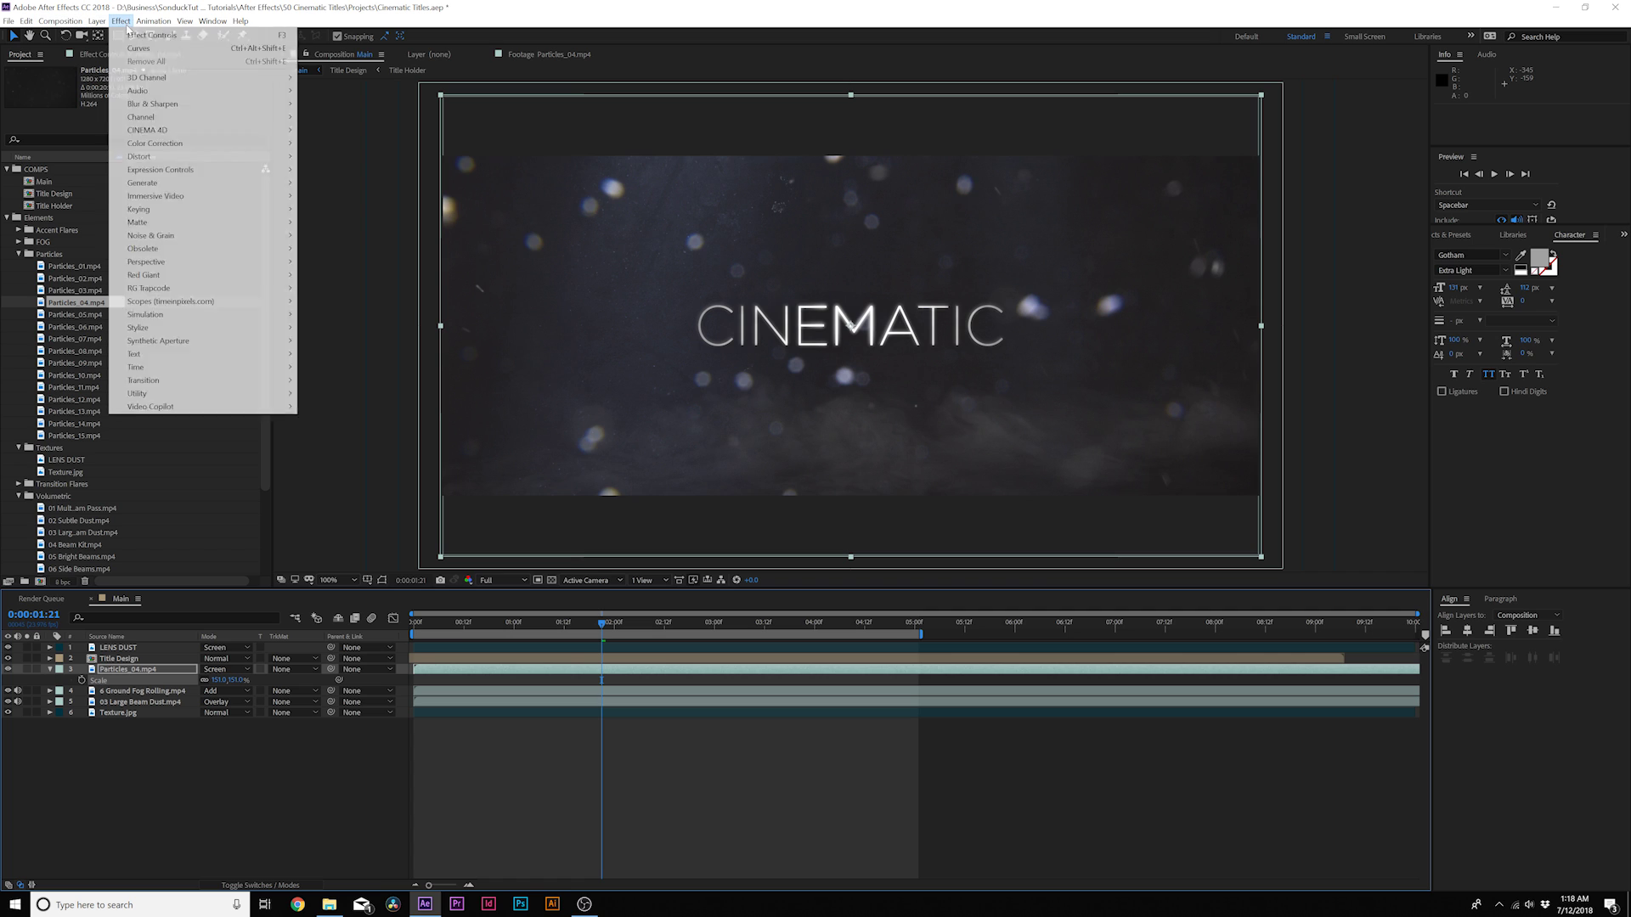
mouse_move(223, 151)
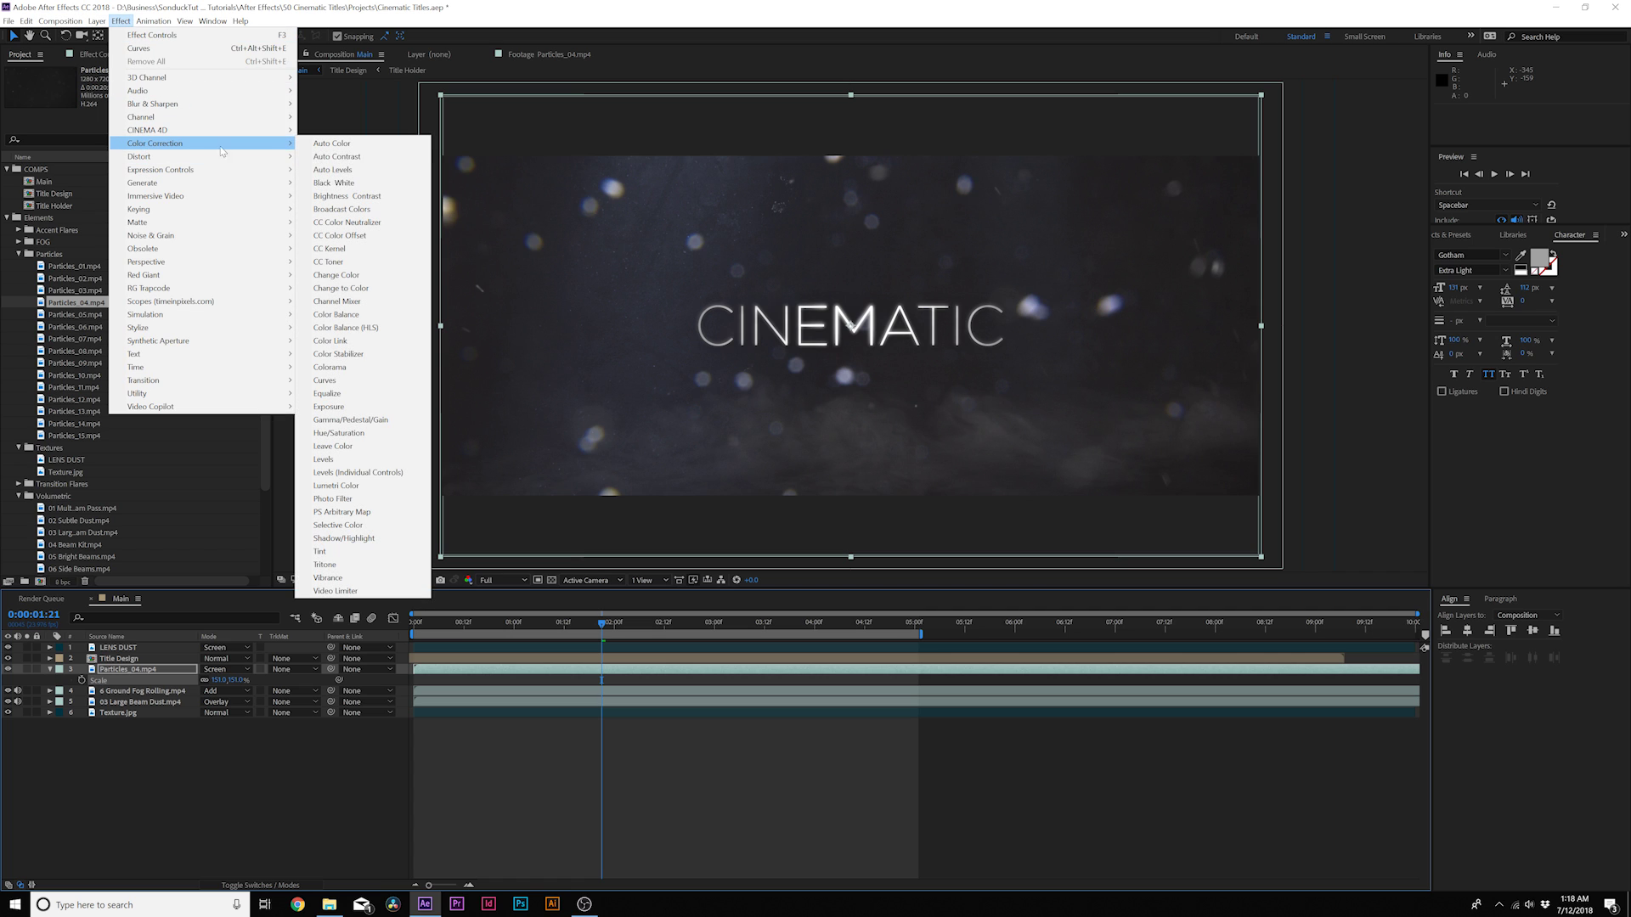
left_click(326, 381)
left_click_drag(102, 214, 121, 229)
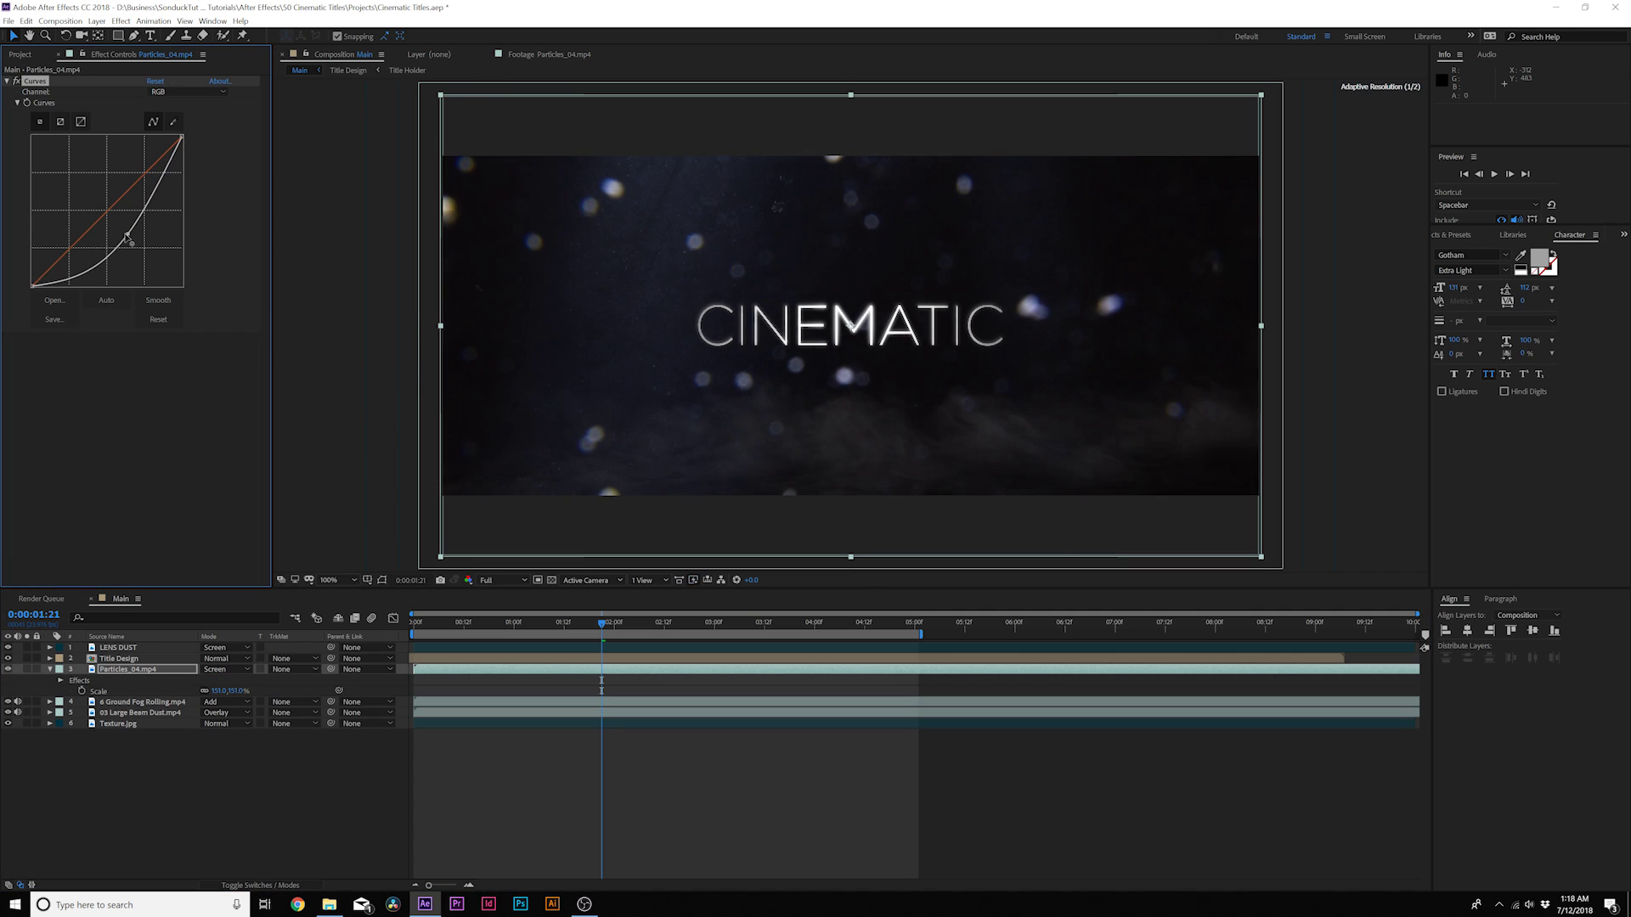
left_click(619, 622)
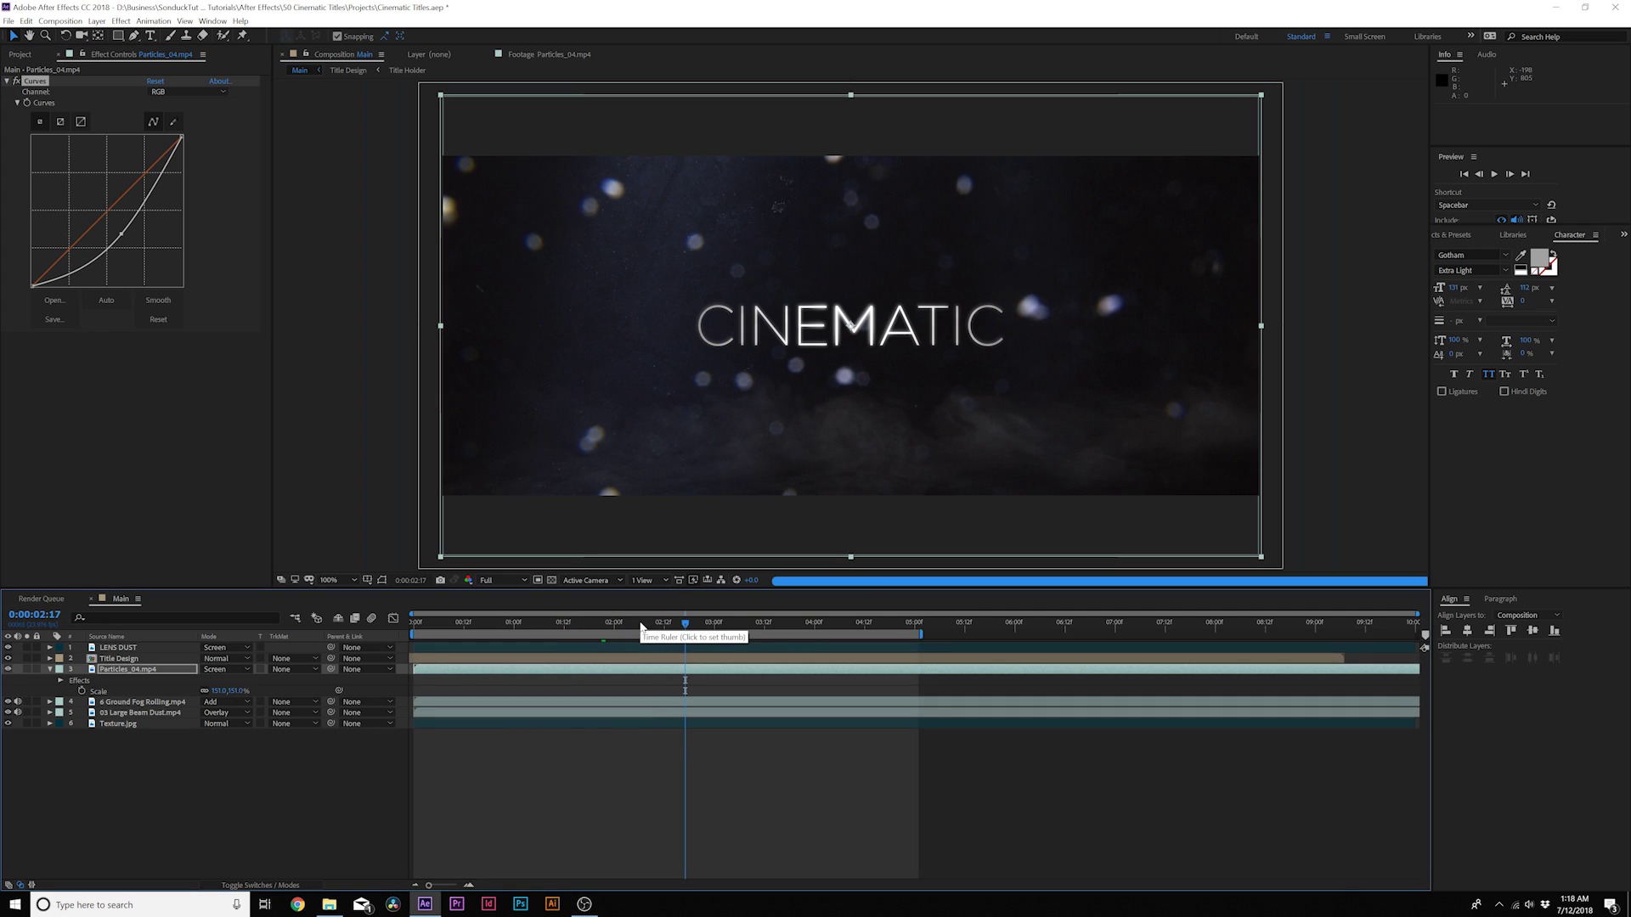
left_click_drag(597, 609, 562, 630)
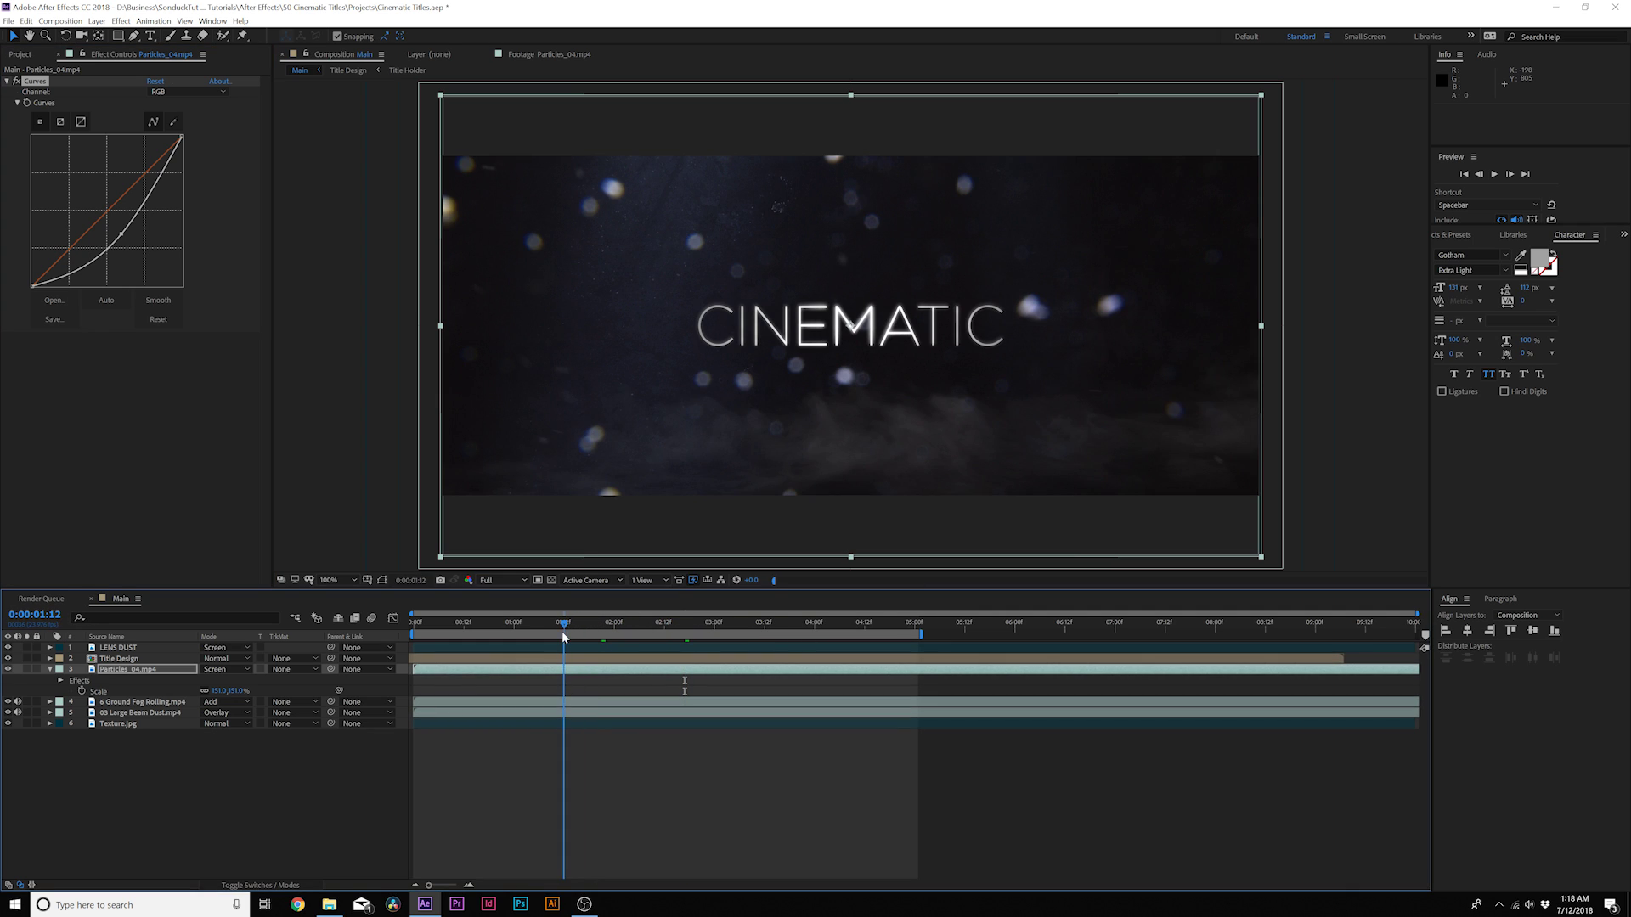
Lower the Red channel in the Particles_04.mp4 layer's Curves effect to tint the particles cooler
left_click(185, 91)
left_click(171, 119)
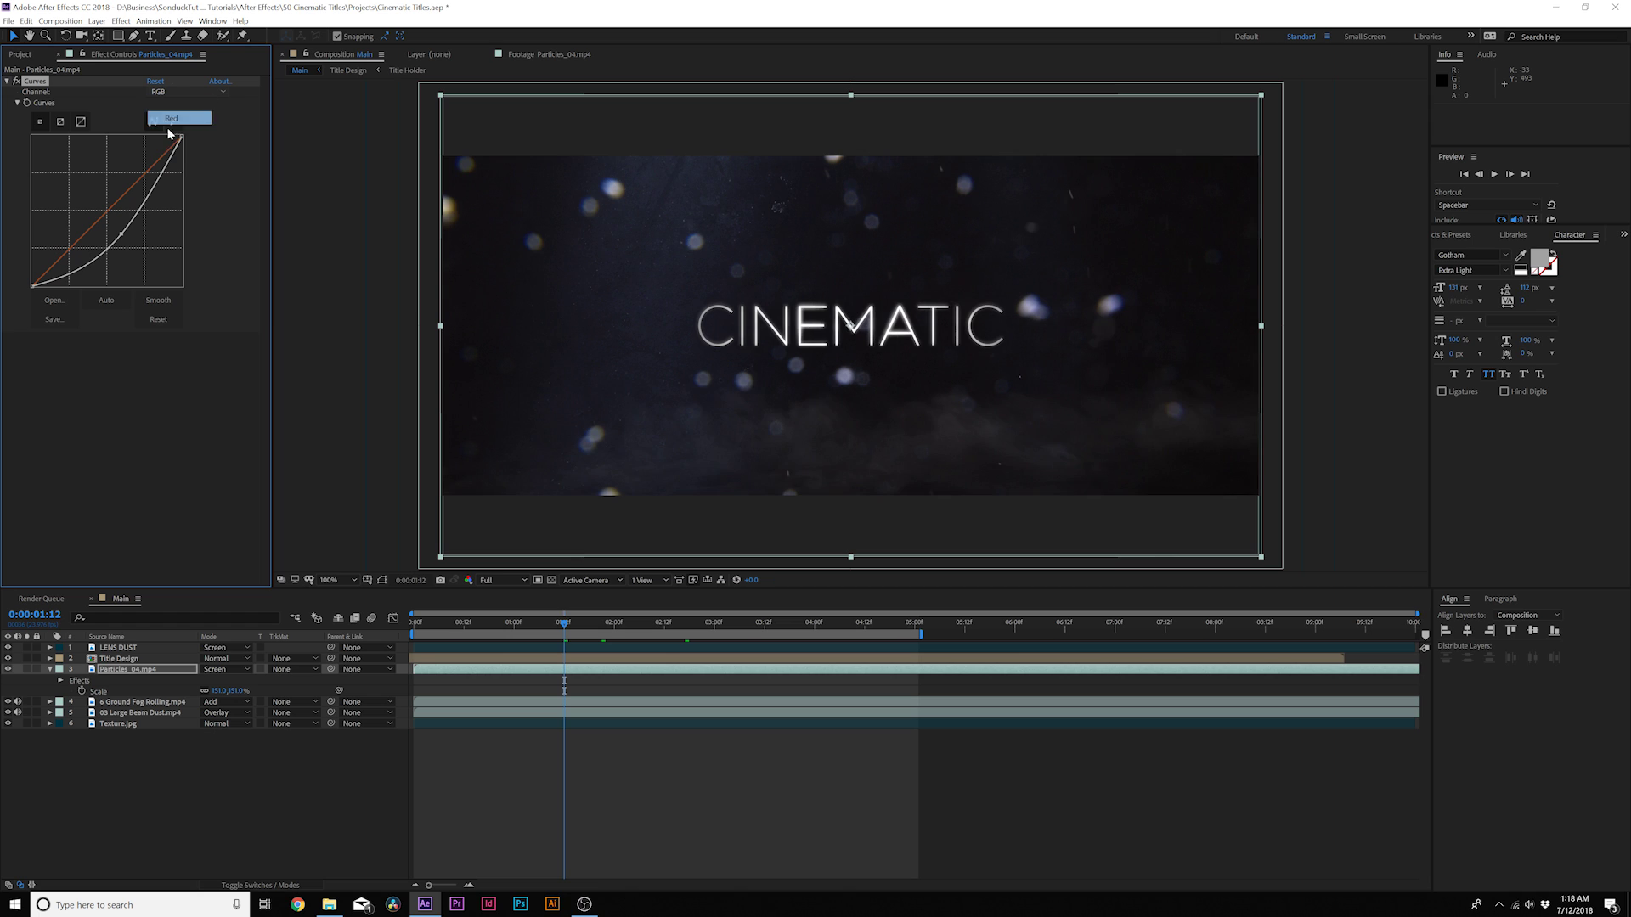
left_click_drag(106, 223, 124, 239)
left_click(165, 94)
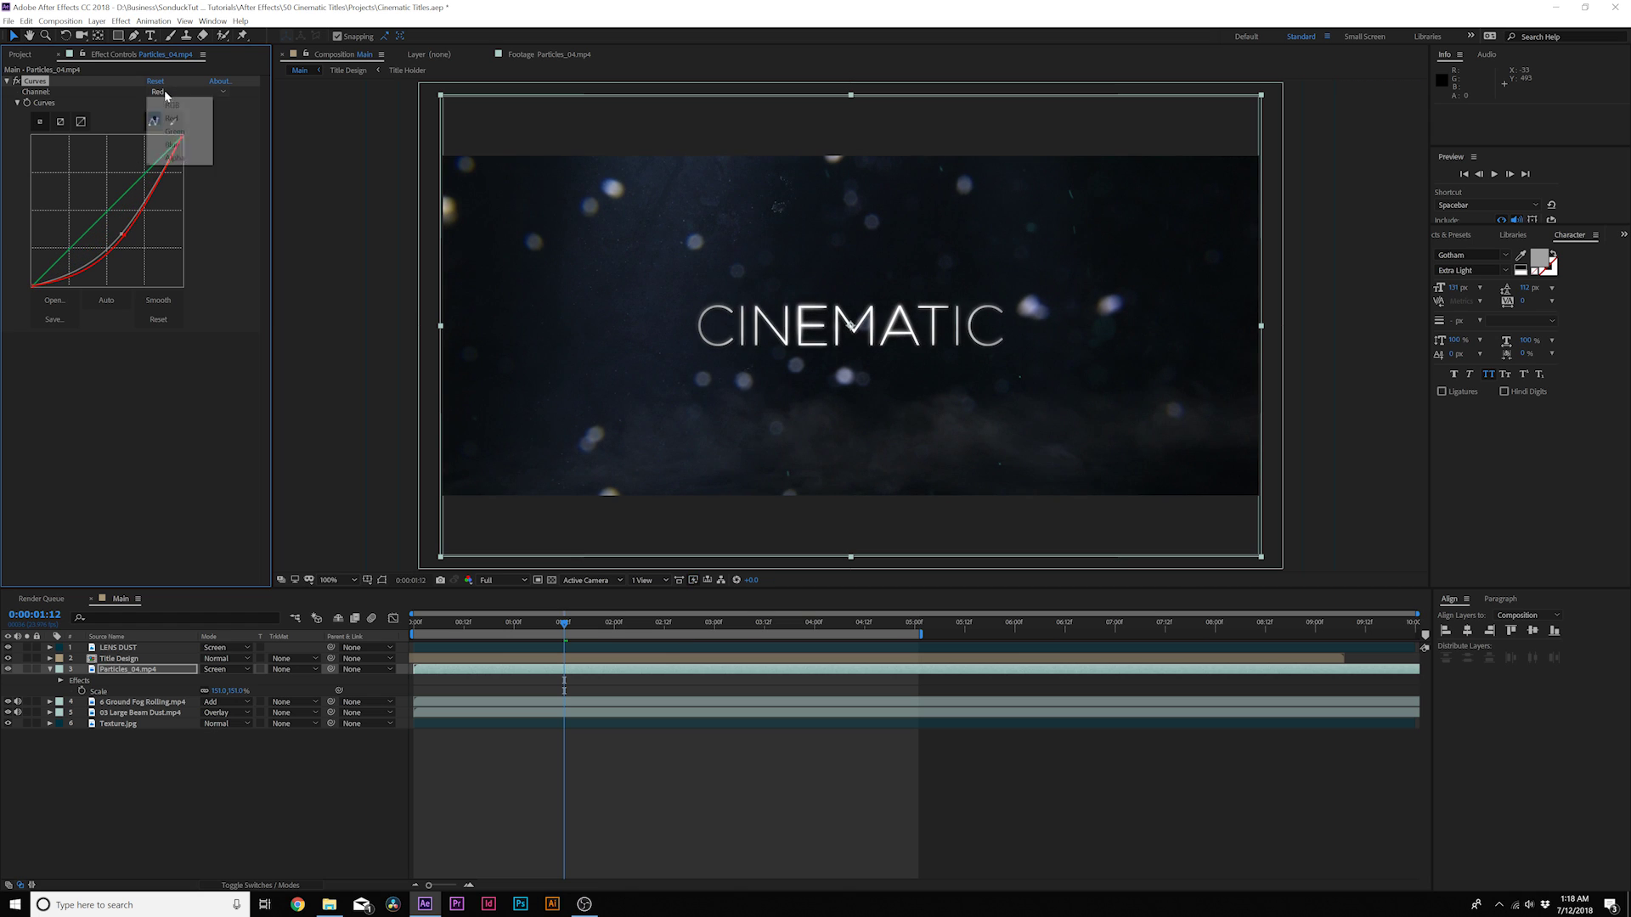